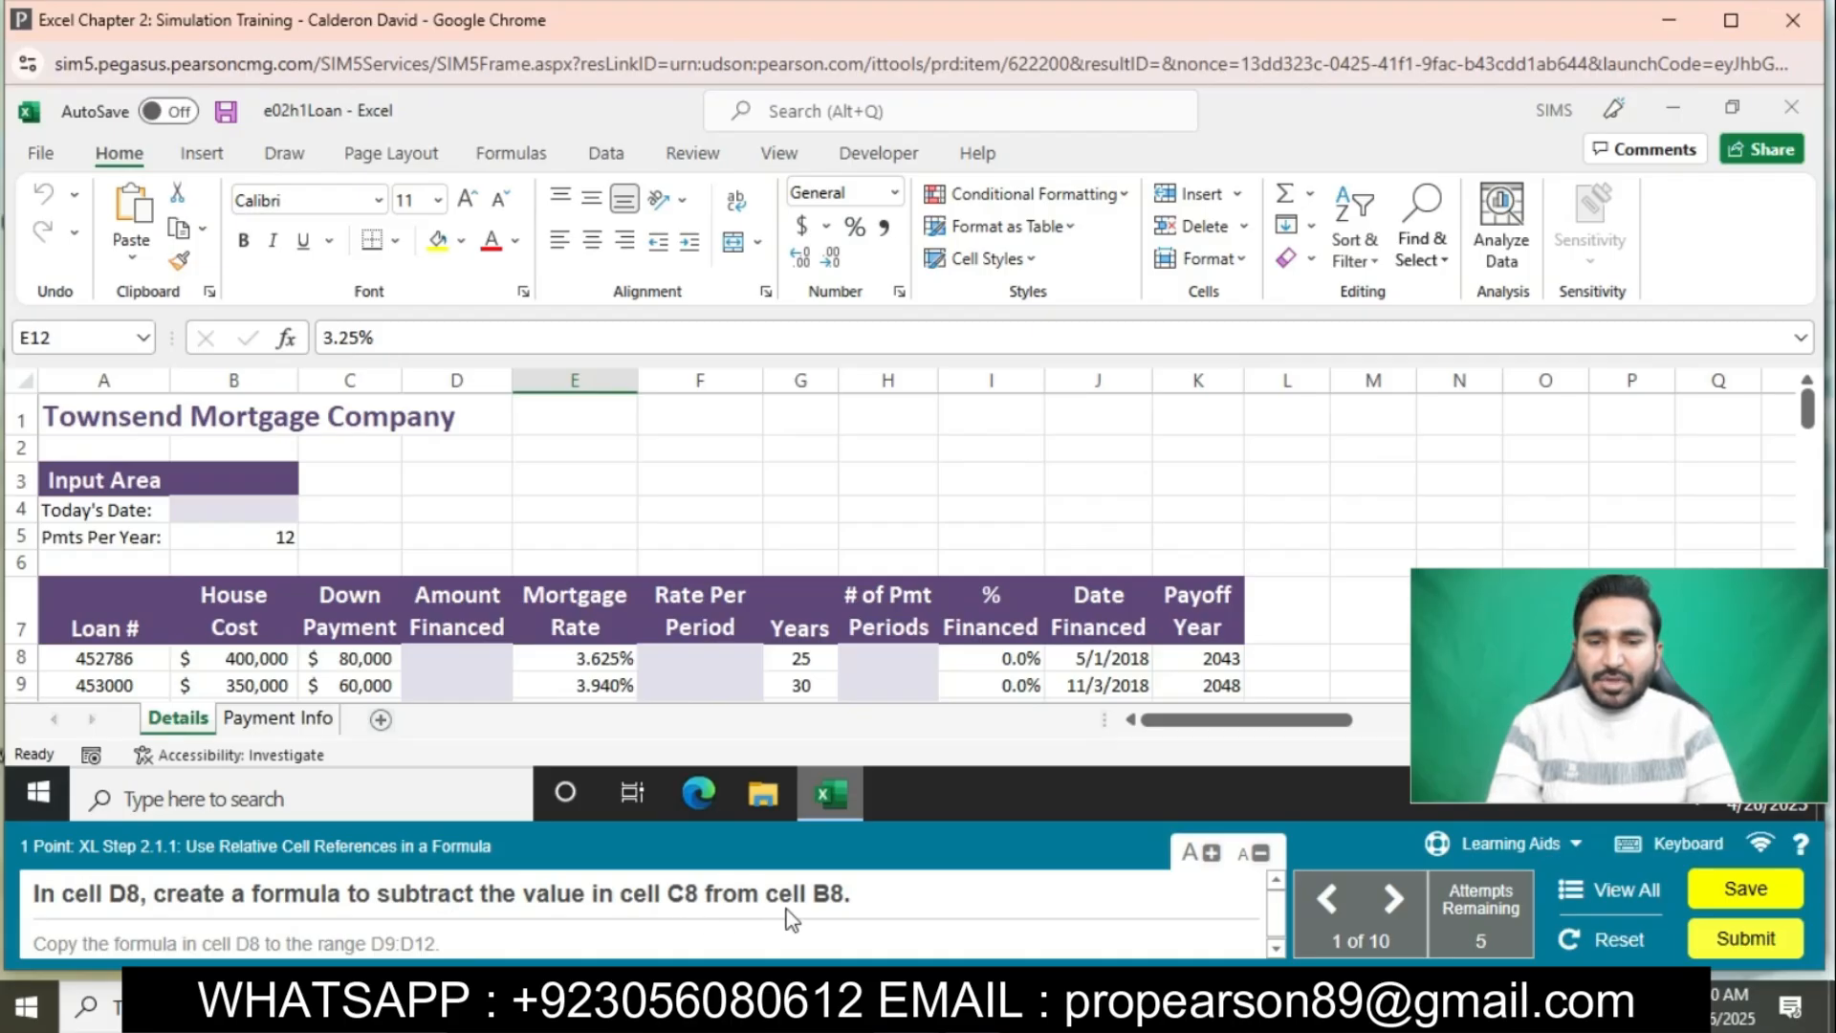
# Enter the formula =B8-C8 in cell D8 and copy it to the range D9:D12
pyautogui.click(461, 662)
pyautogui.write('=')
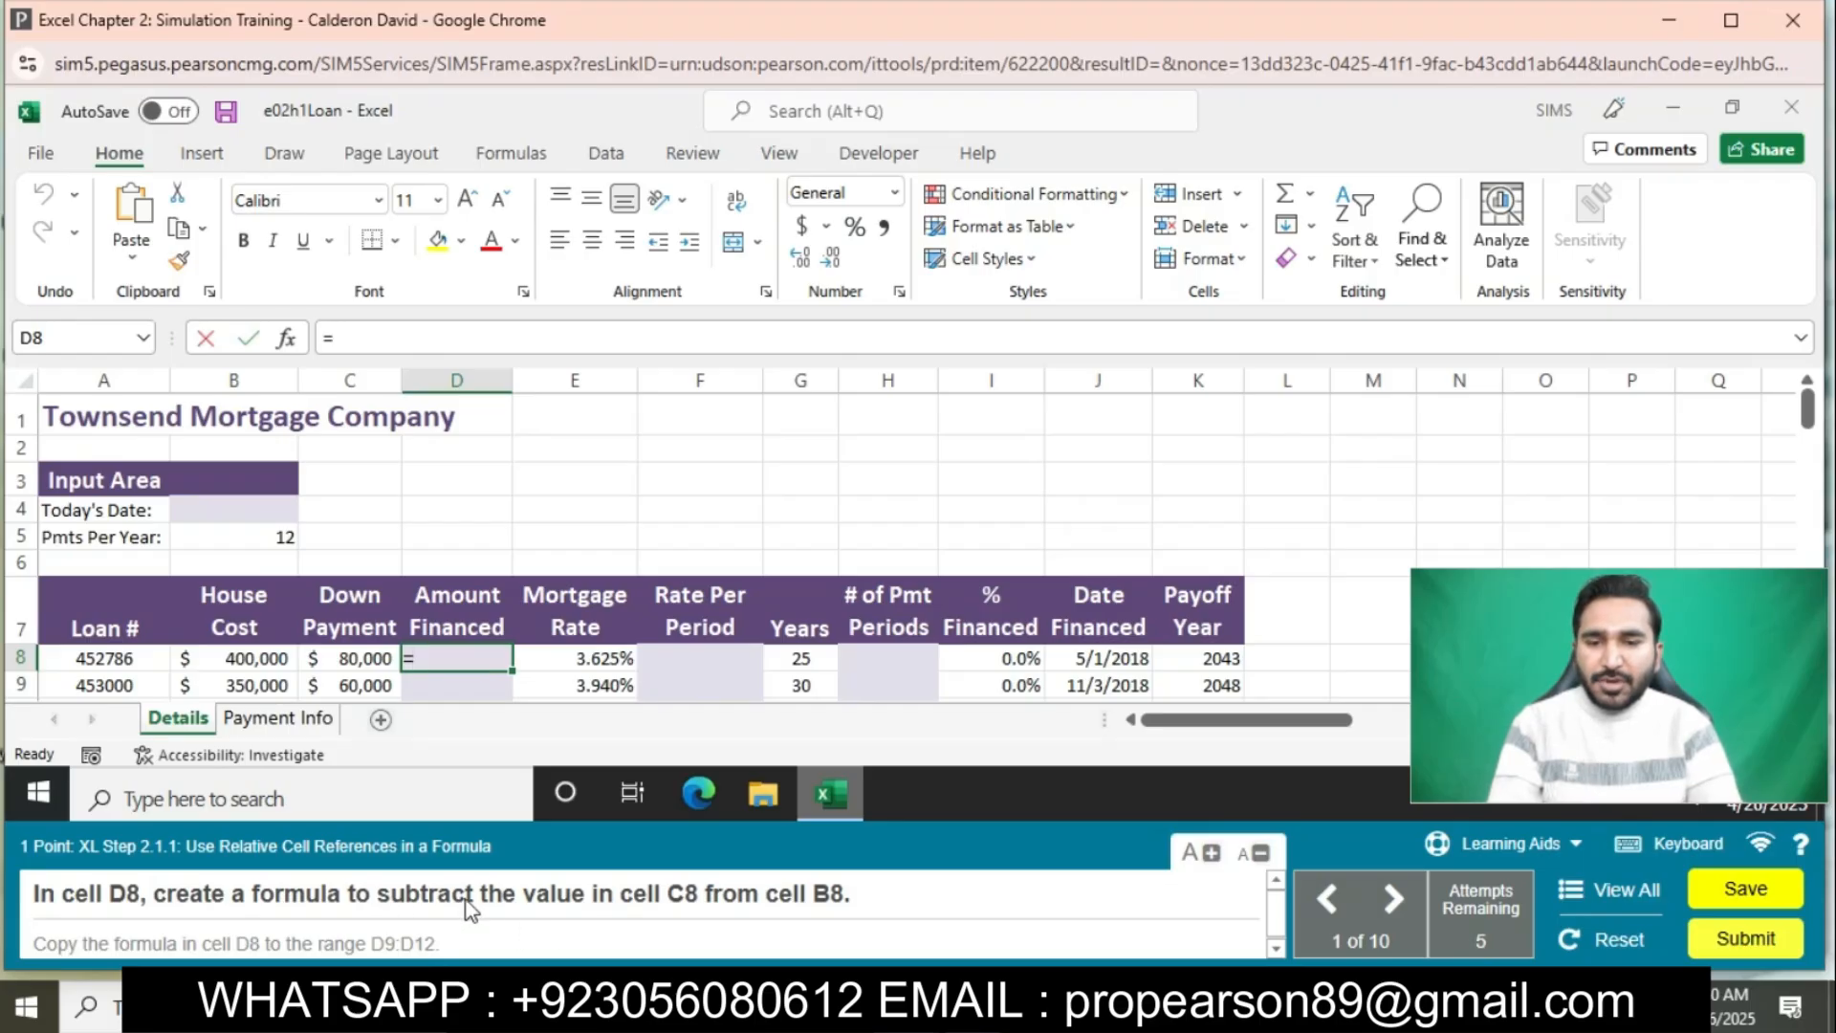
pyautogui.click(260, 659)
pyautogui.write('-')
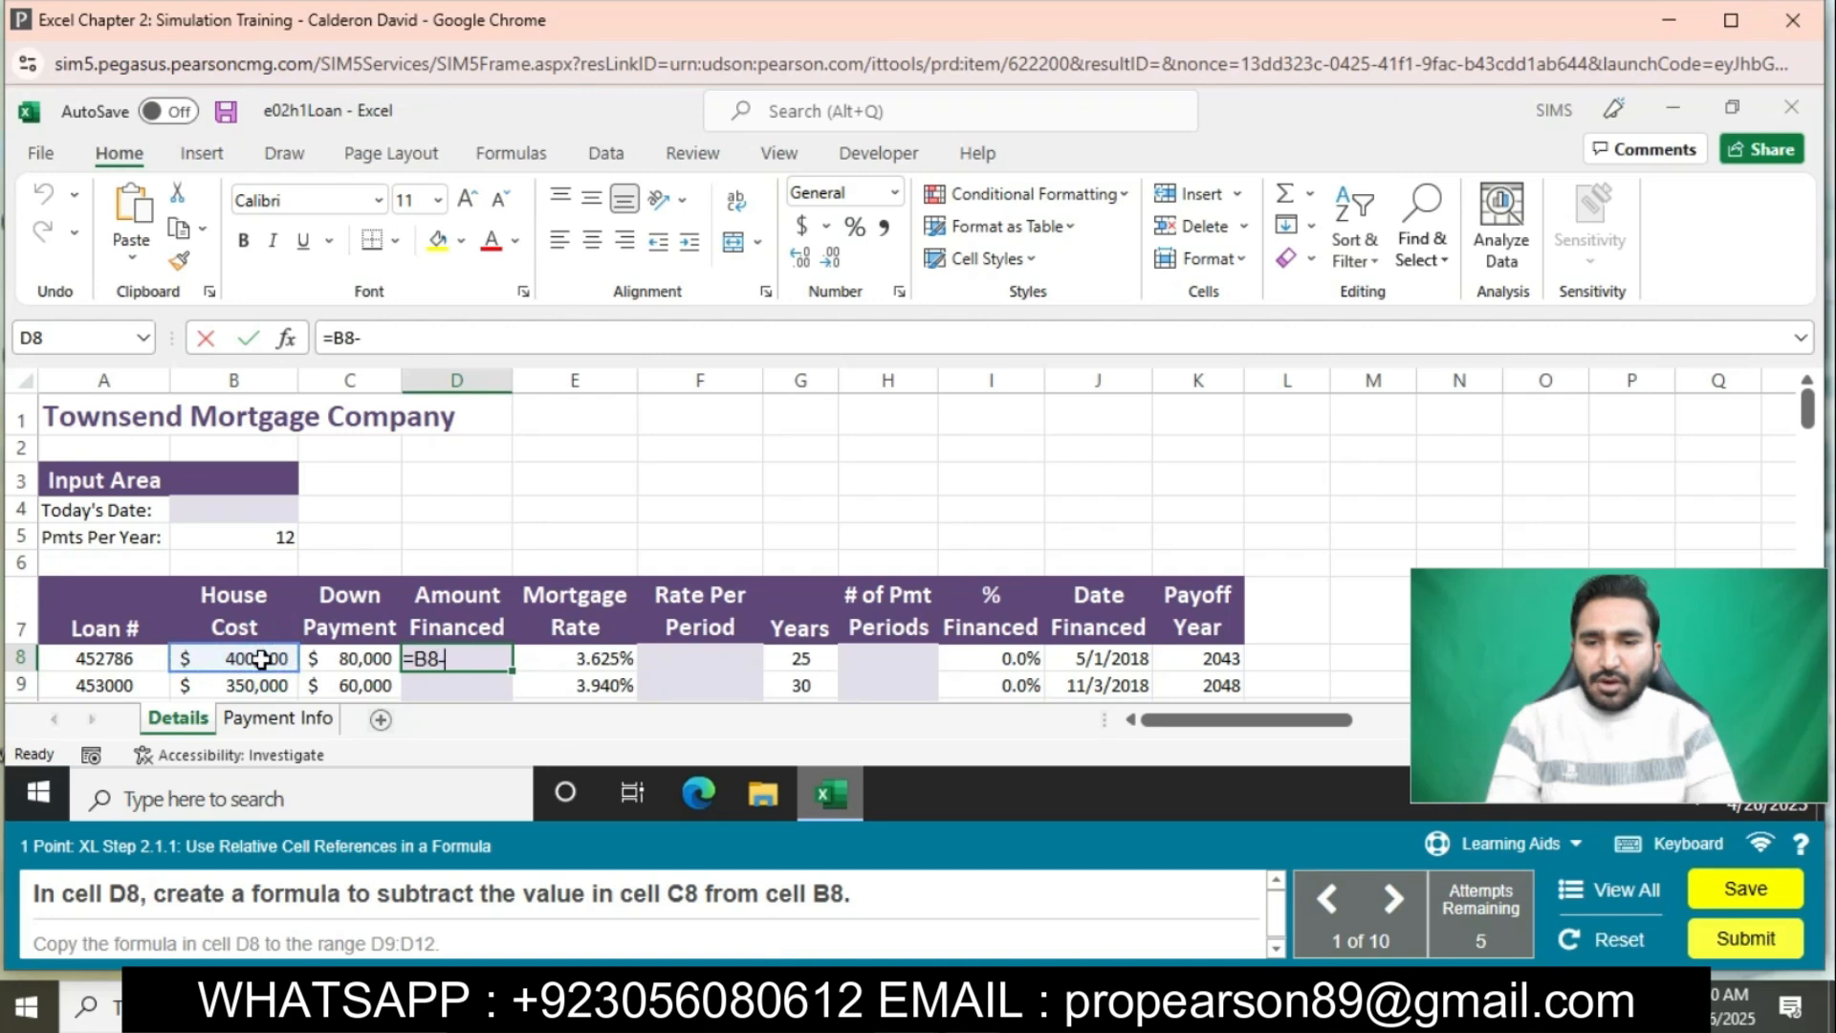
pyautogui.click(330, 659)
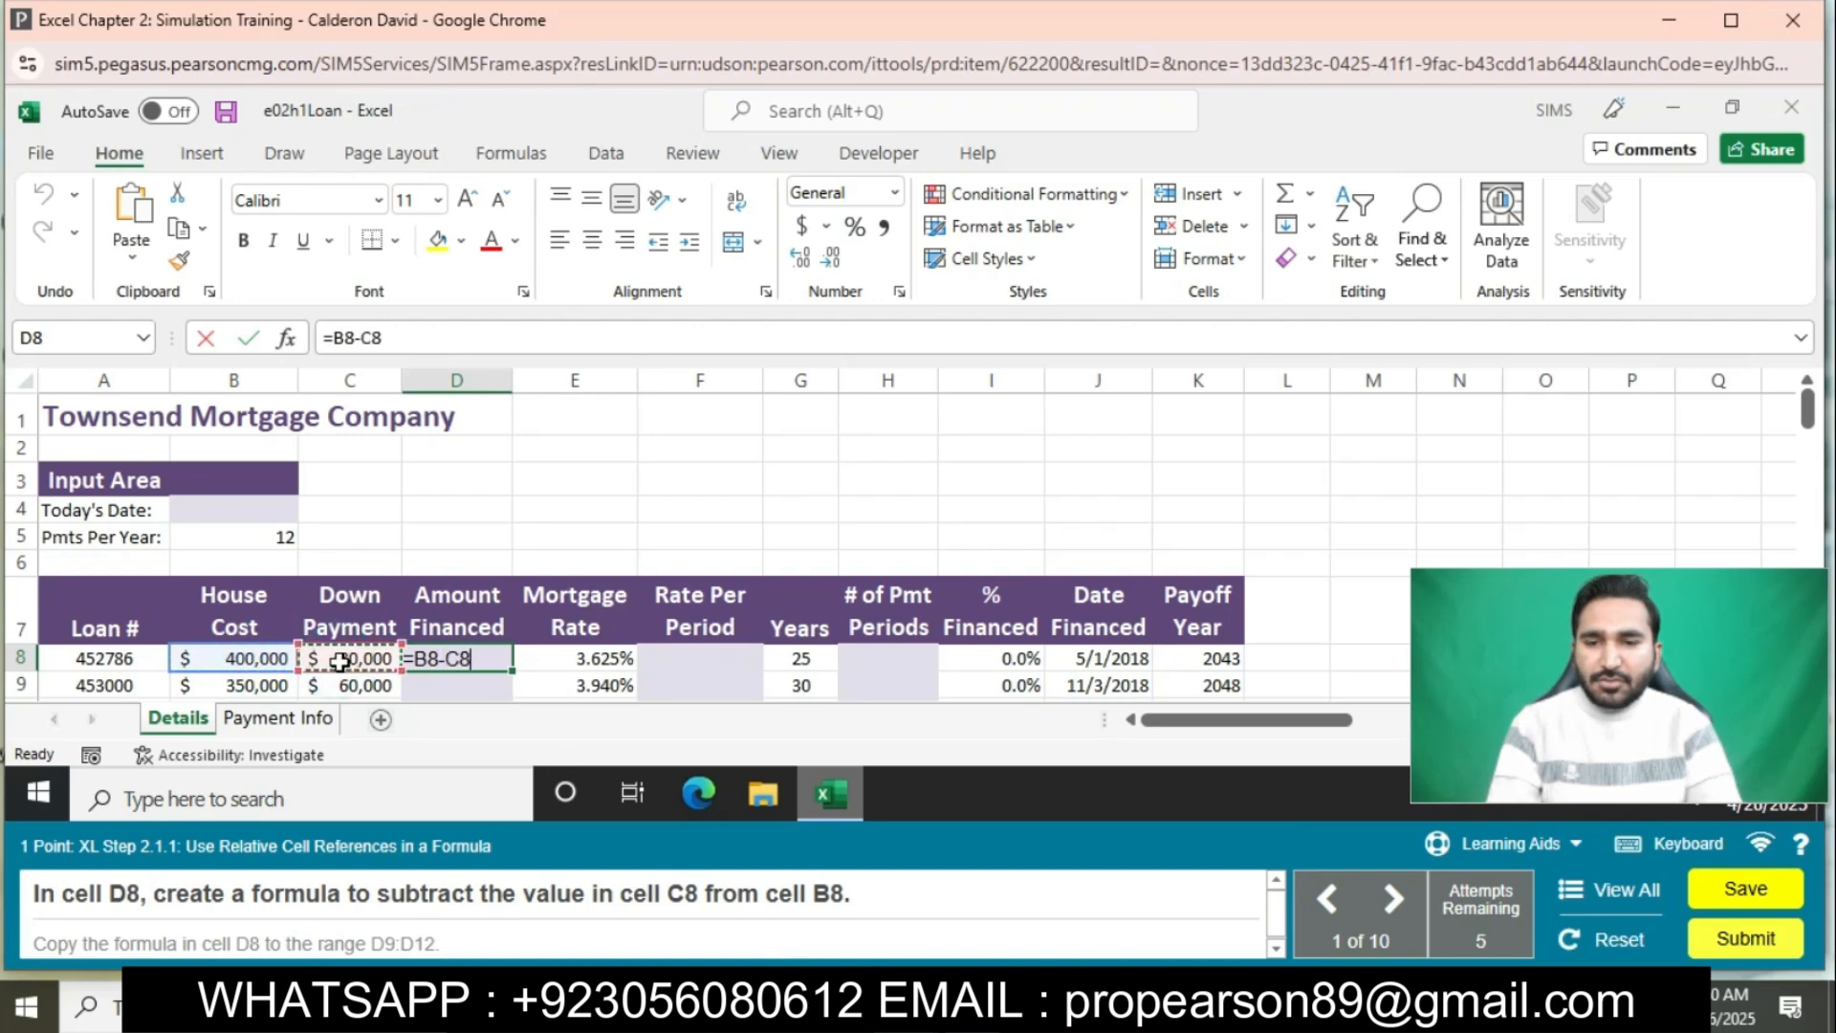
pyautogui.press('Return')
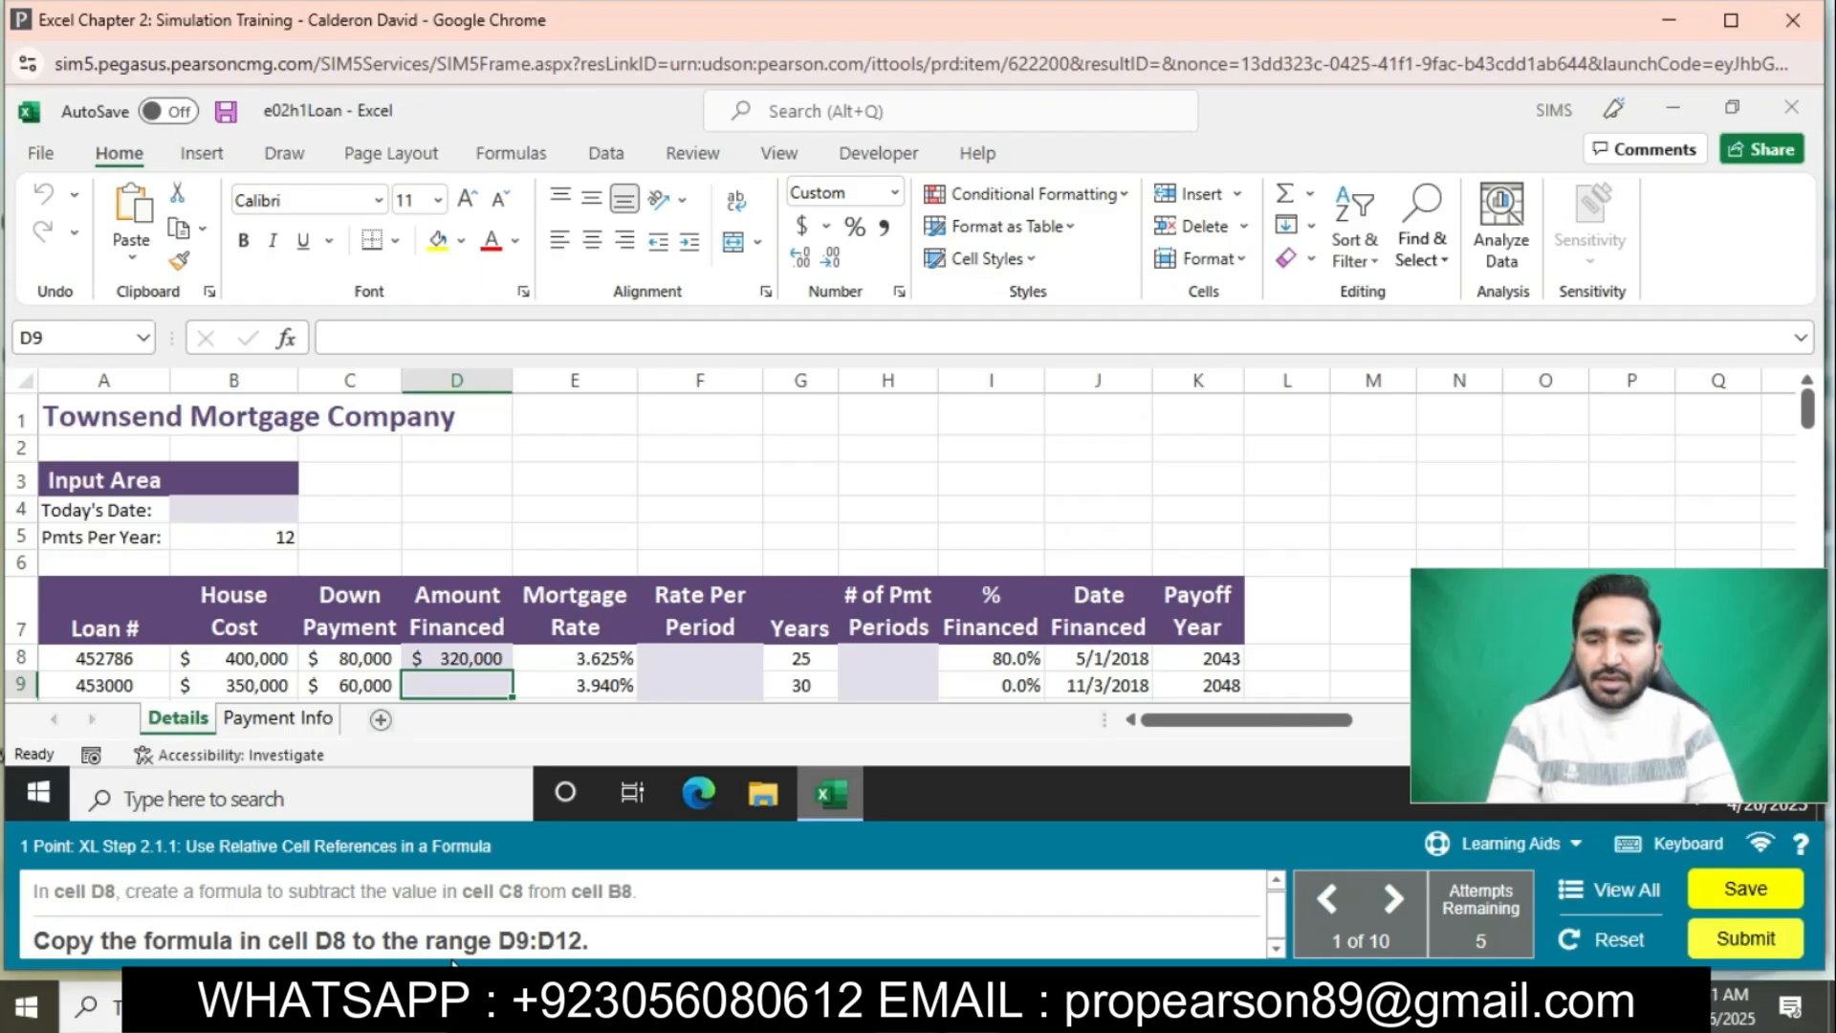
pyautogui.click(464, 655)
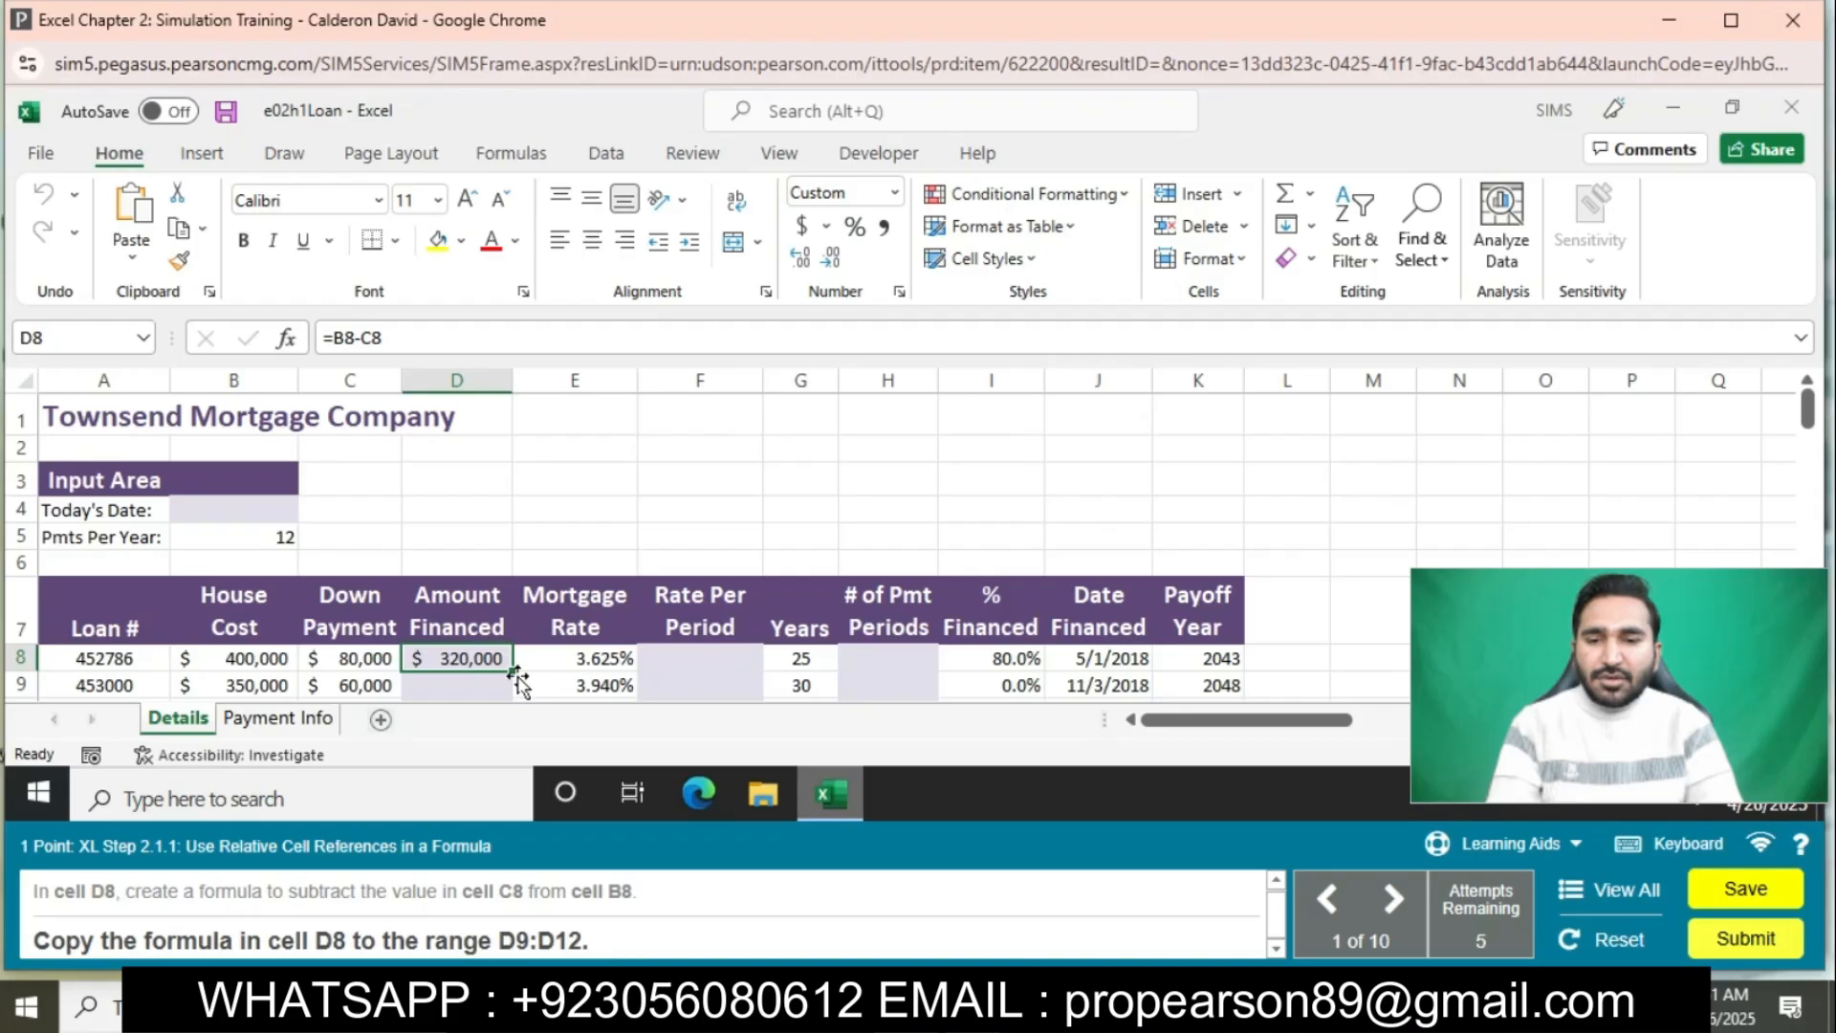
pyautogui.moveTo(516, 679); pyautogui.dragTo(492, 572)
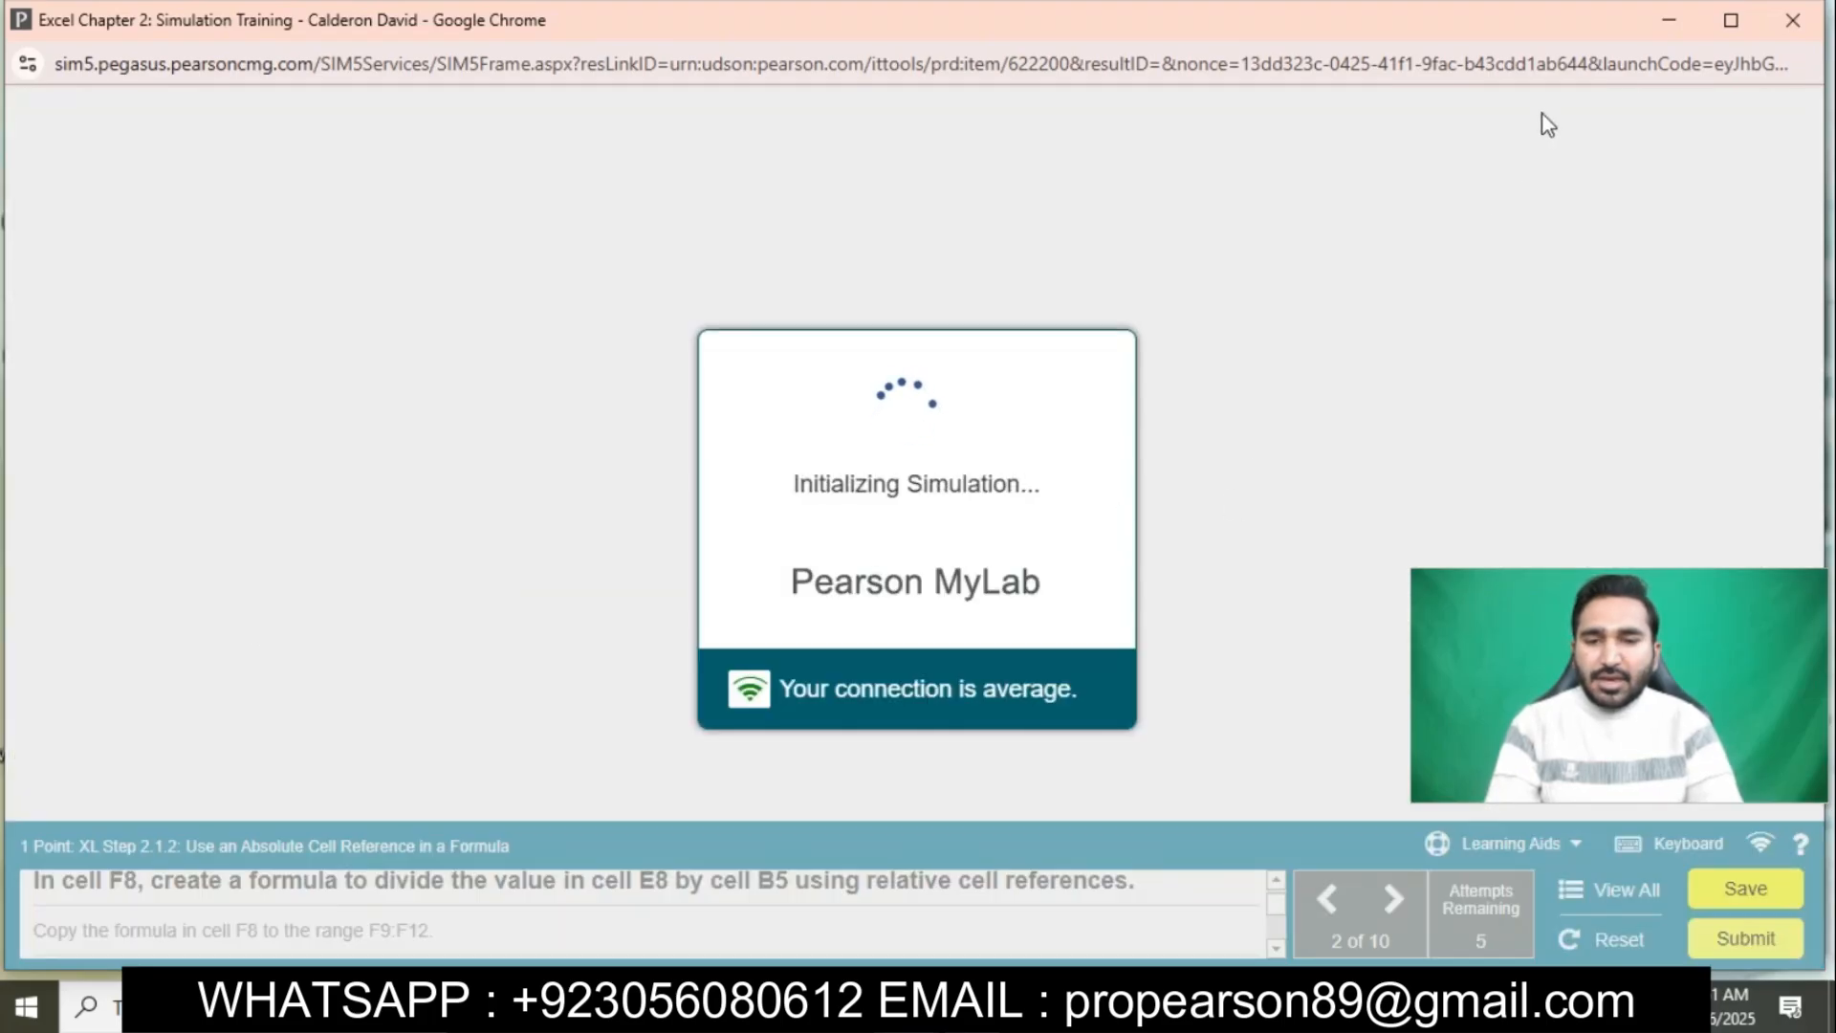
# Maximize the window and enter the formula =E8/B5 in cell F8 using relative references
pyautogui.click(1731, 20)
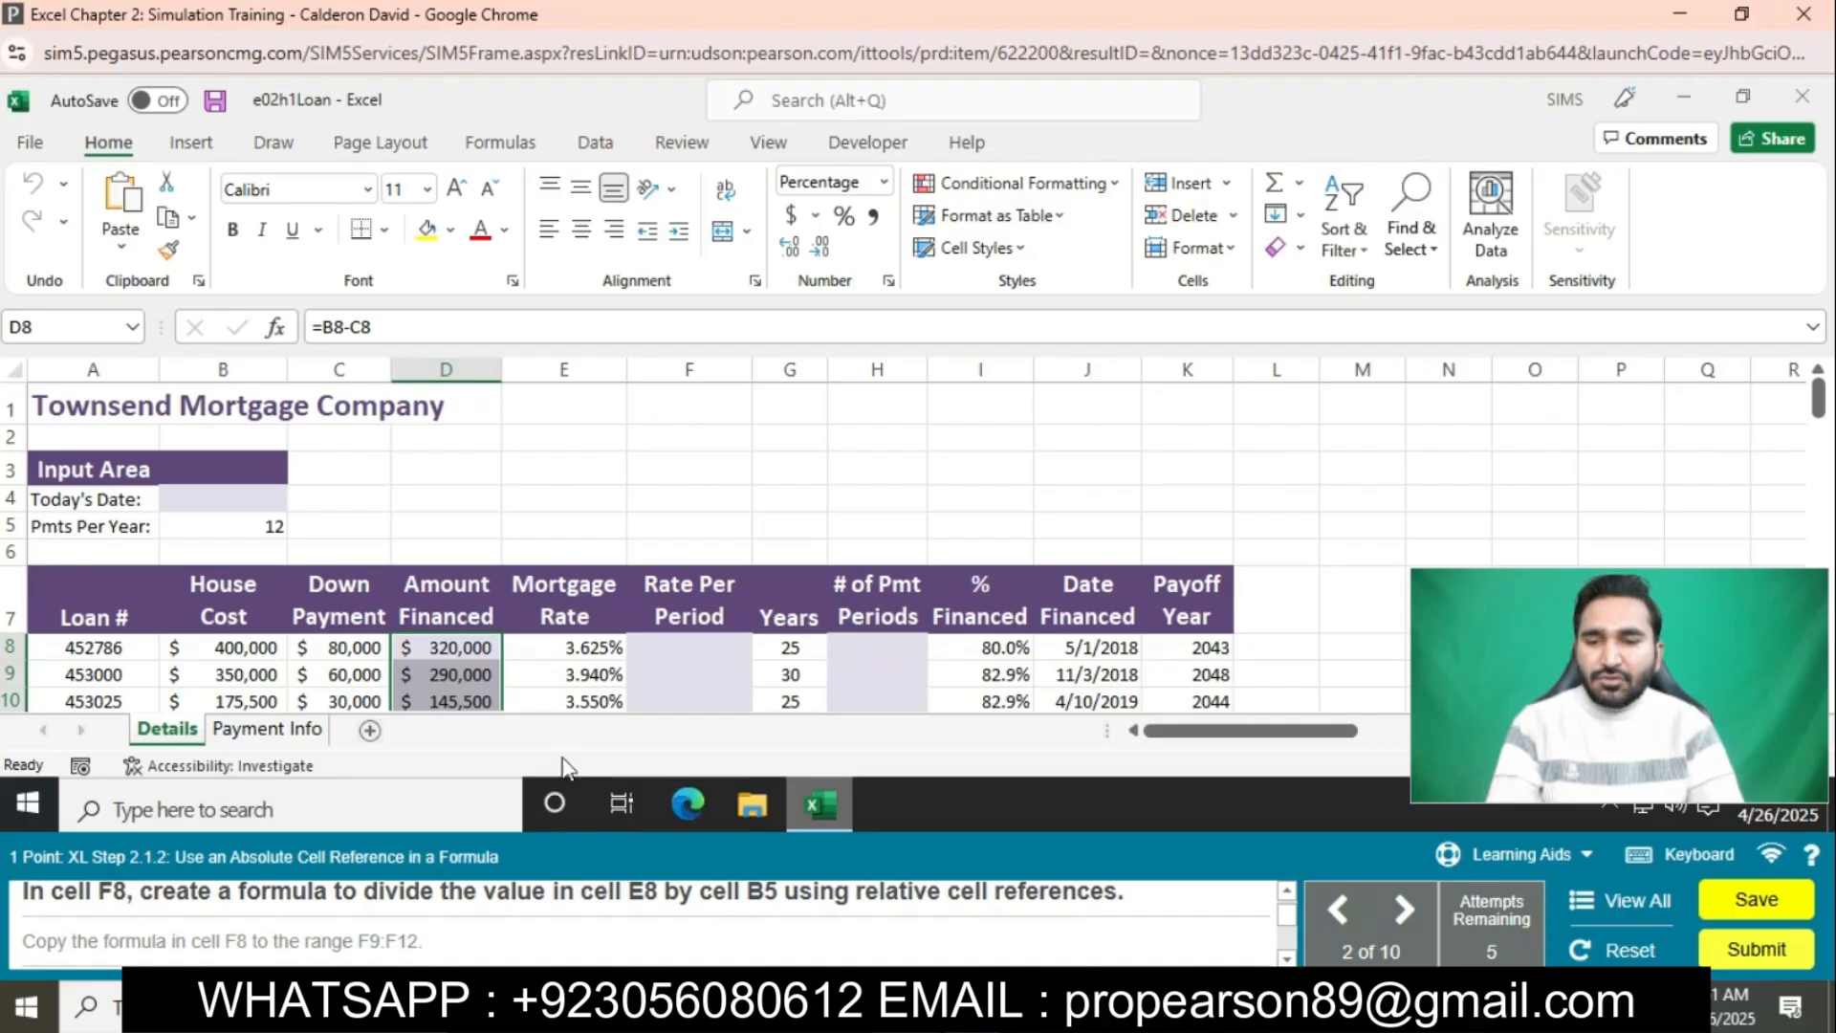
pyautogui.click(691, 649)
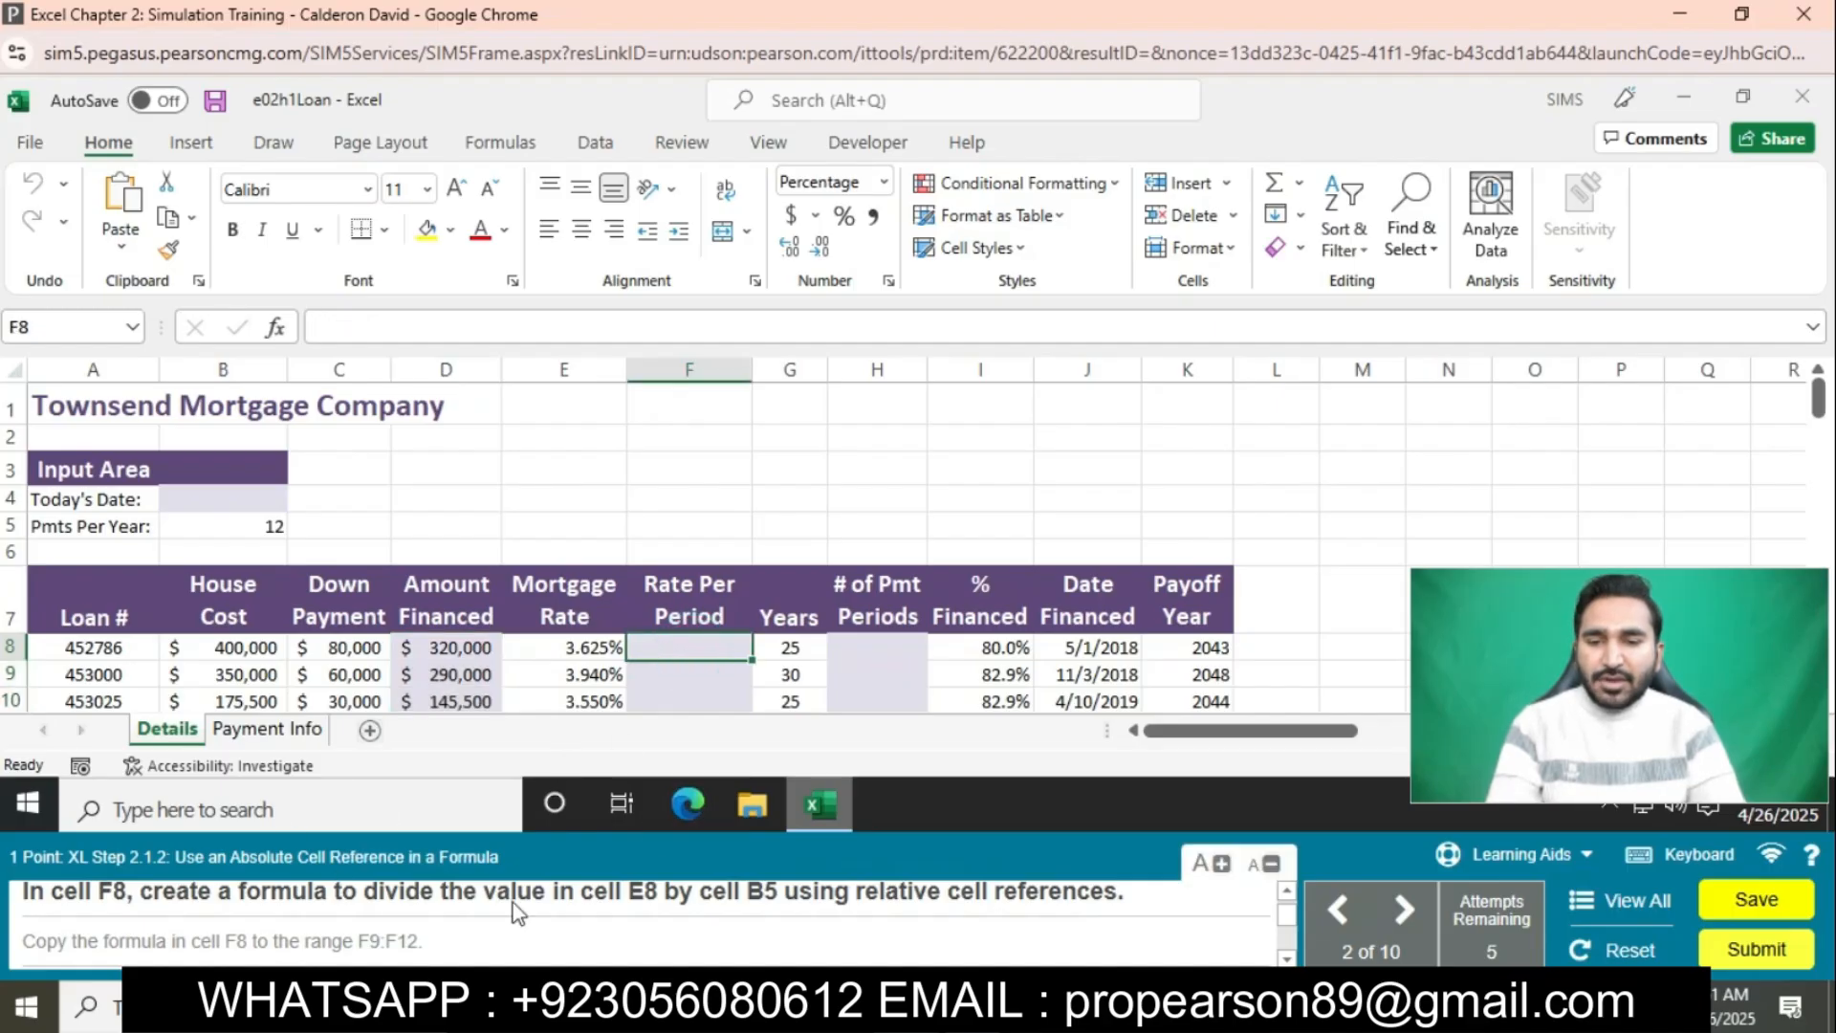
pyautogui.write('=')
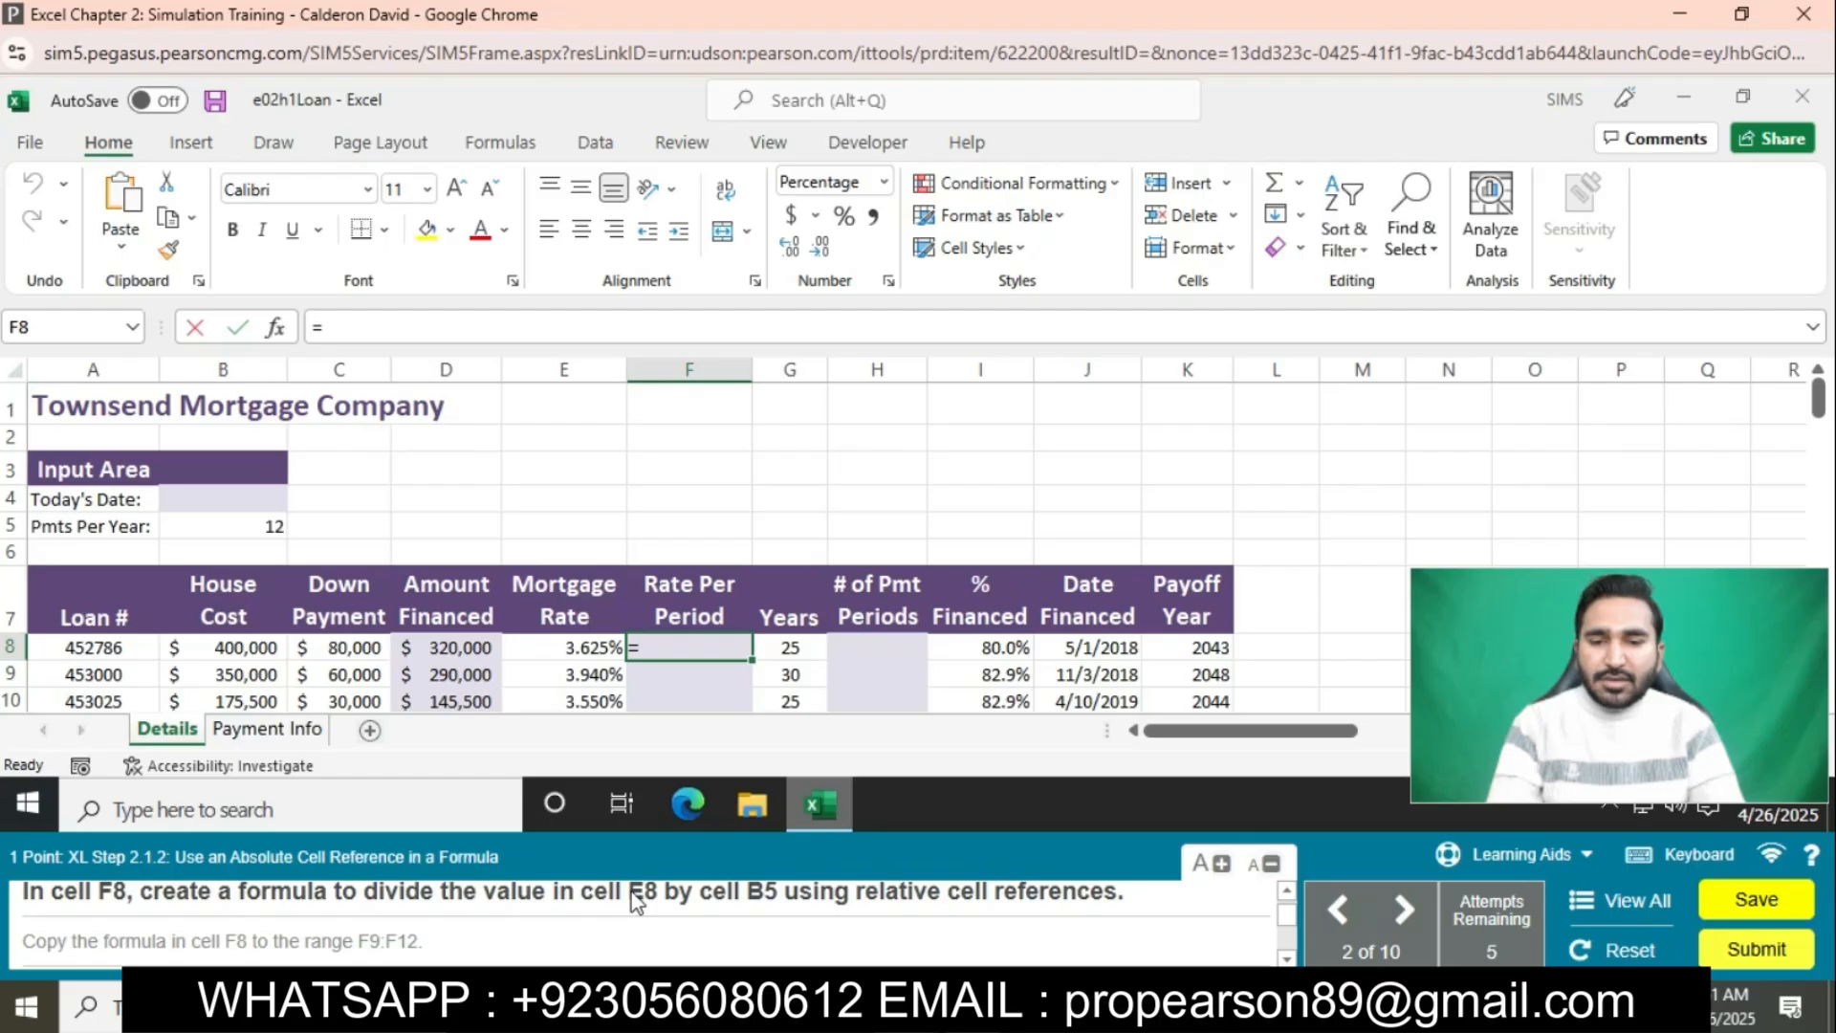
pyautogui.click(572, 657)
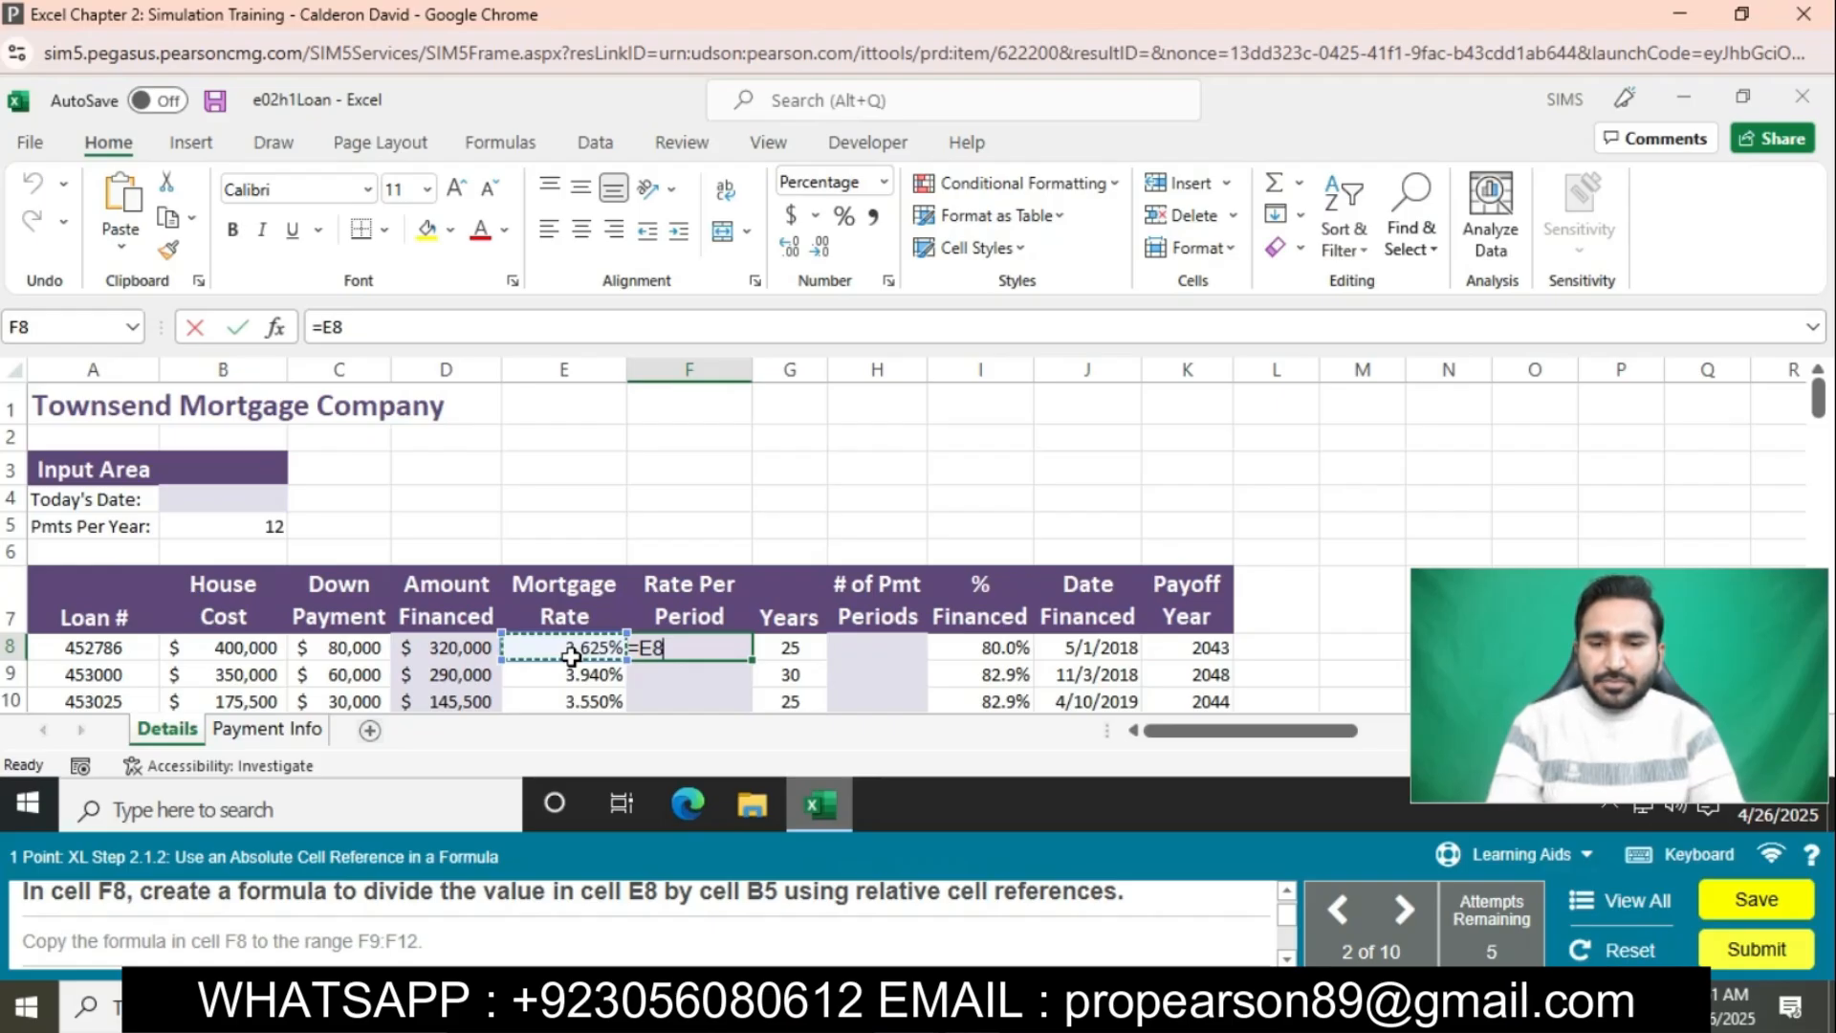
pyautogui.write('/')
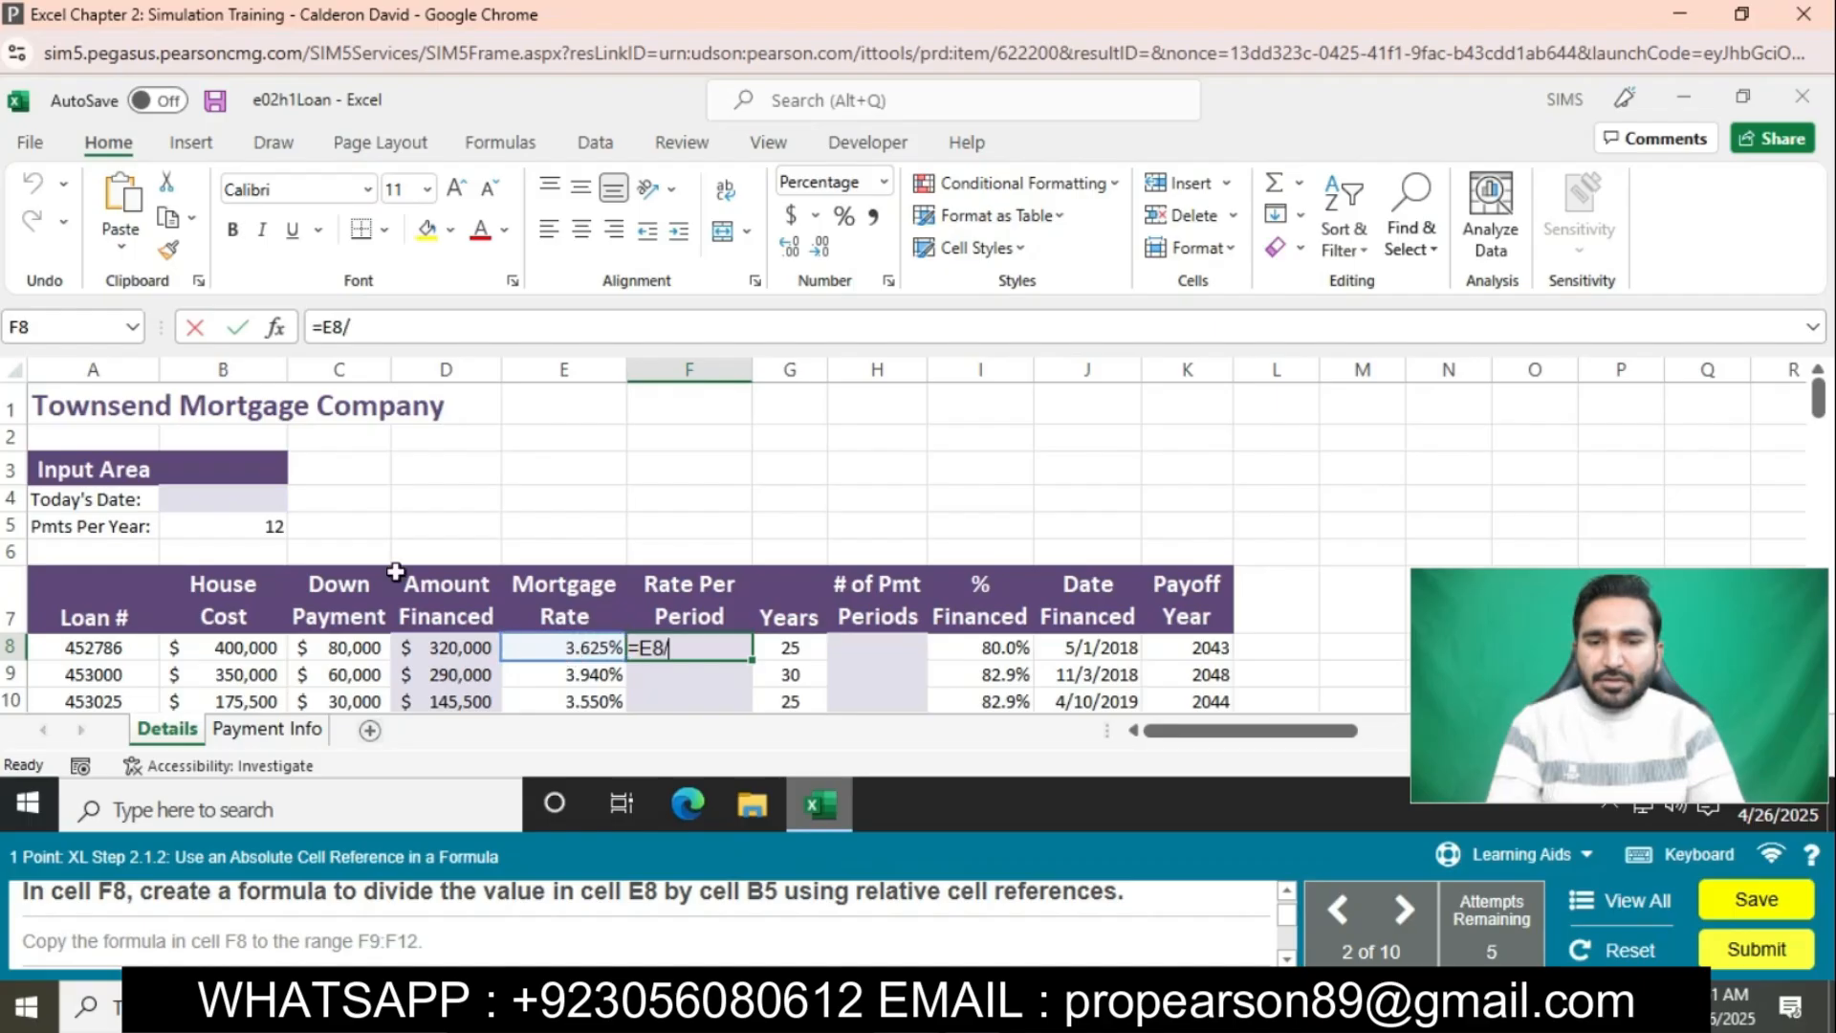
pyautogui.click(254, 529)
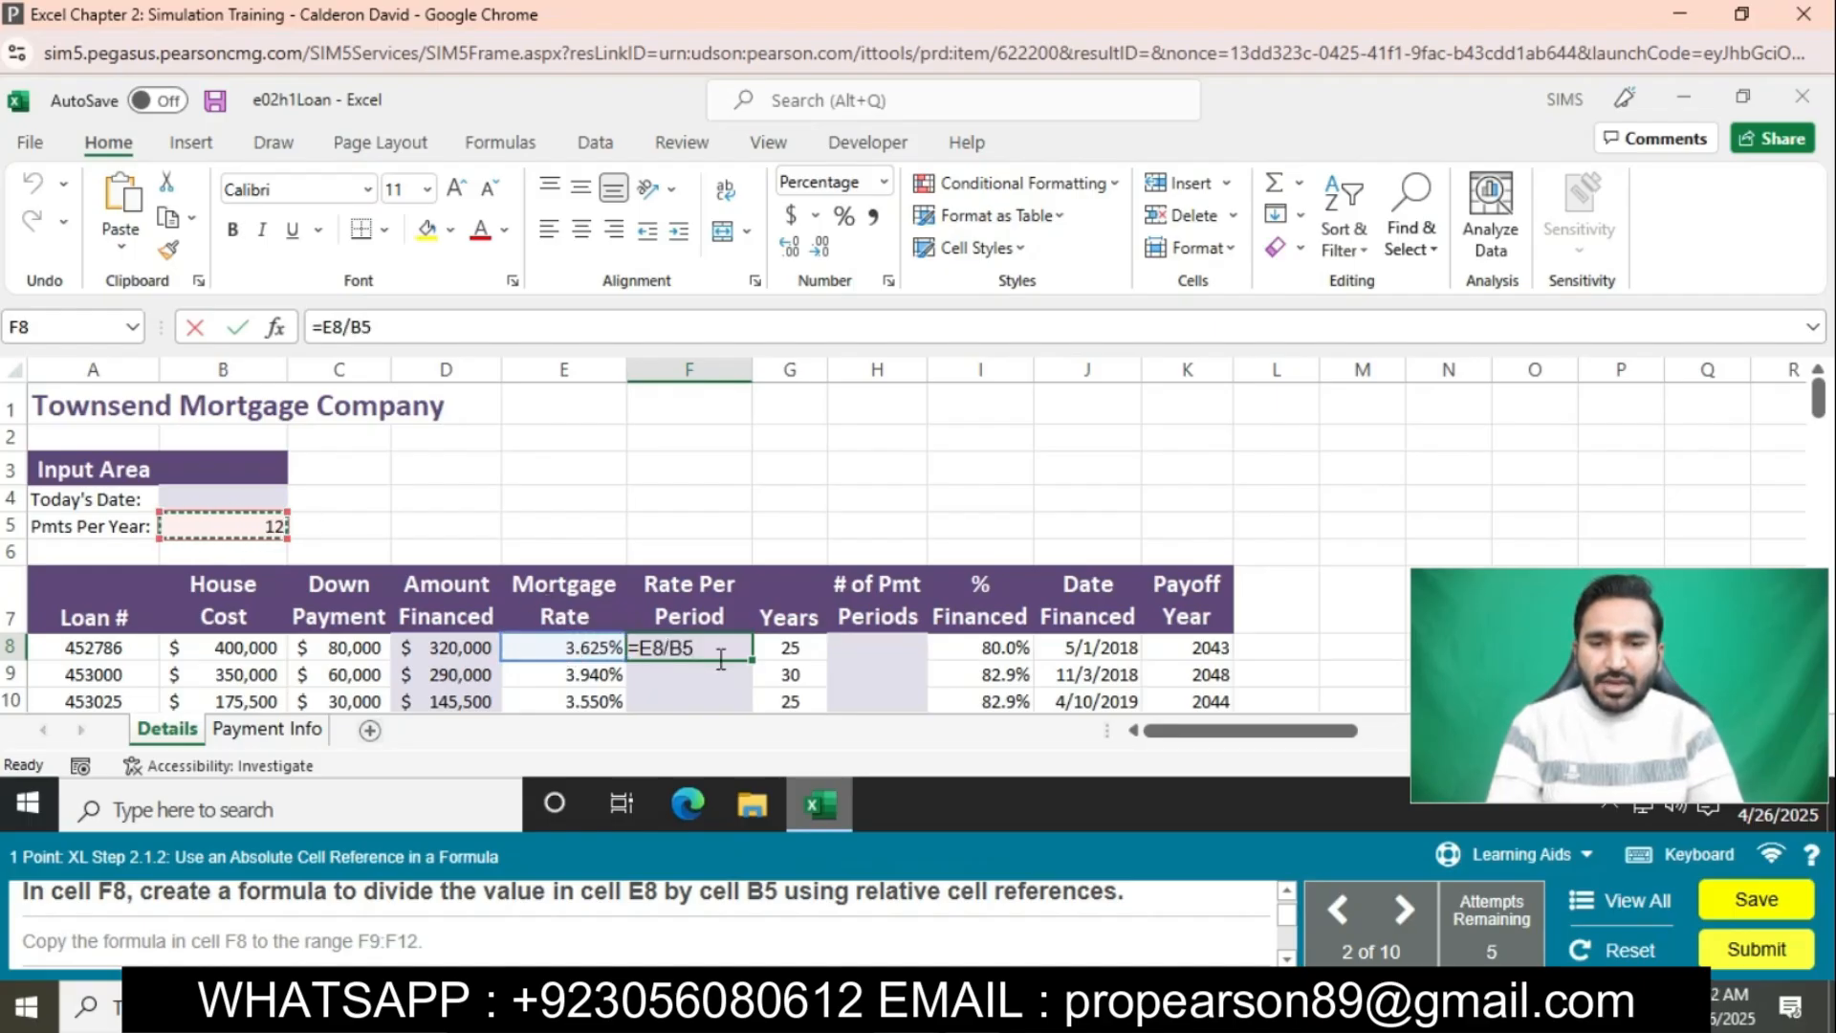
pyautogui.click(677, 649)
pyautogui.write('$')
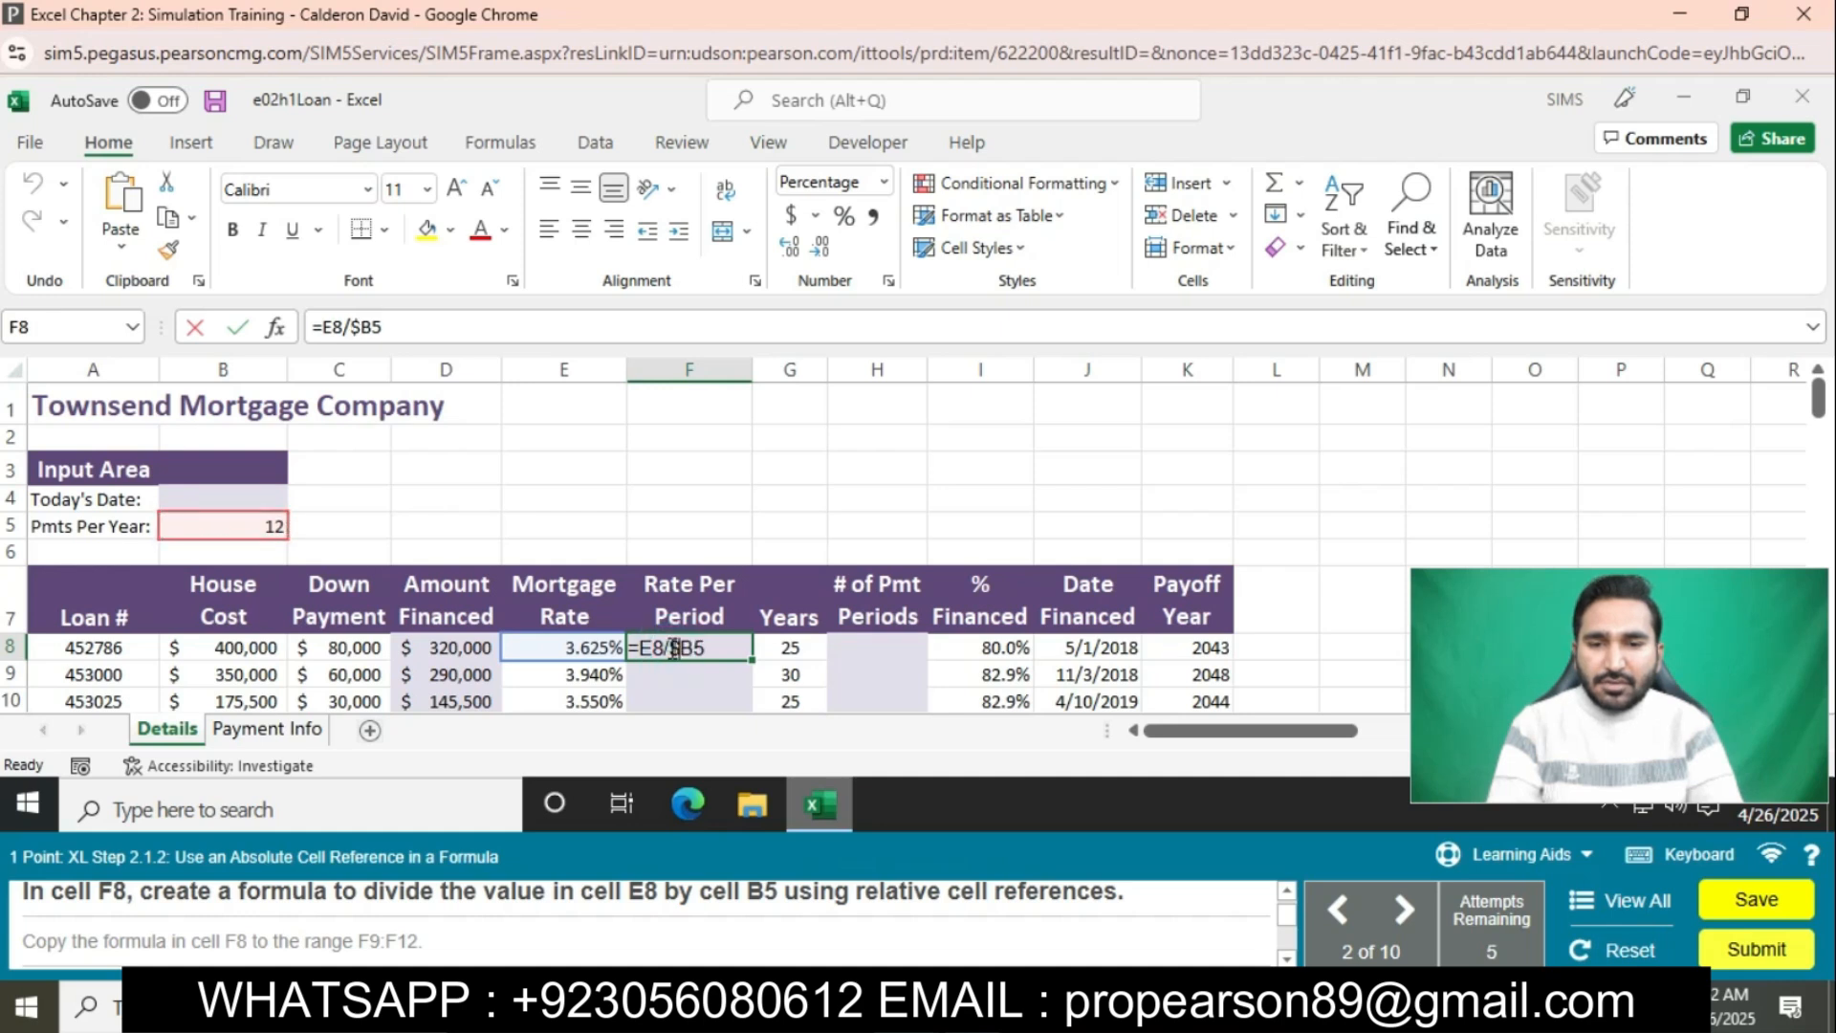
pyautogui.press('Return')
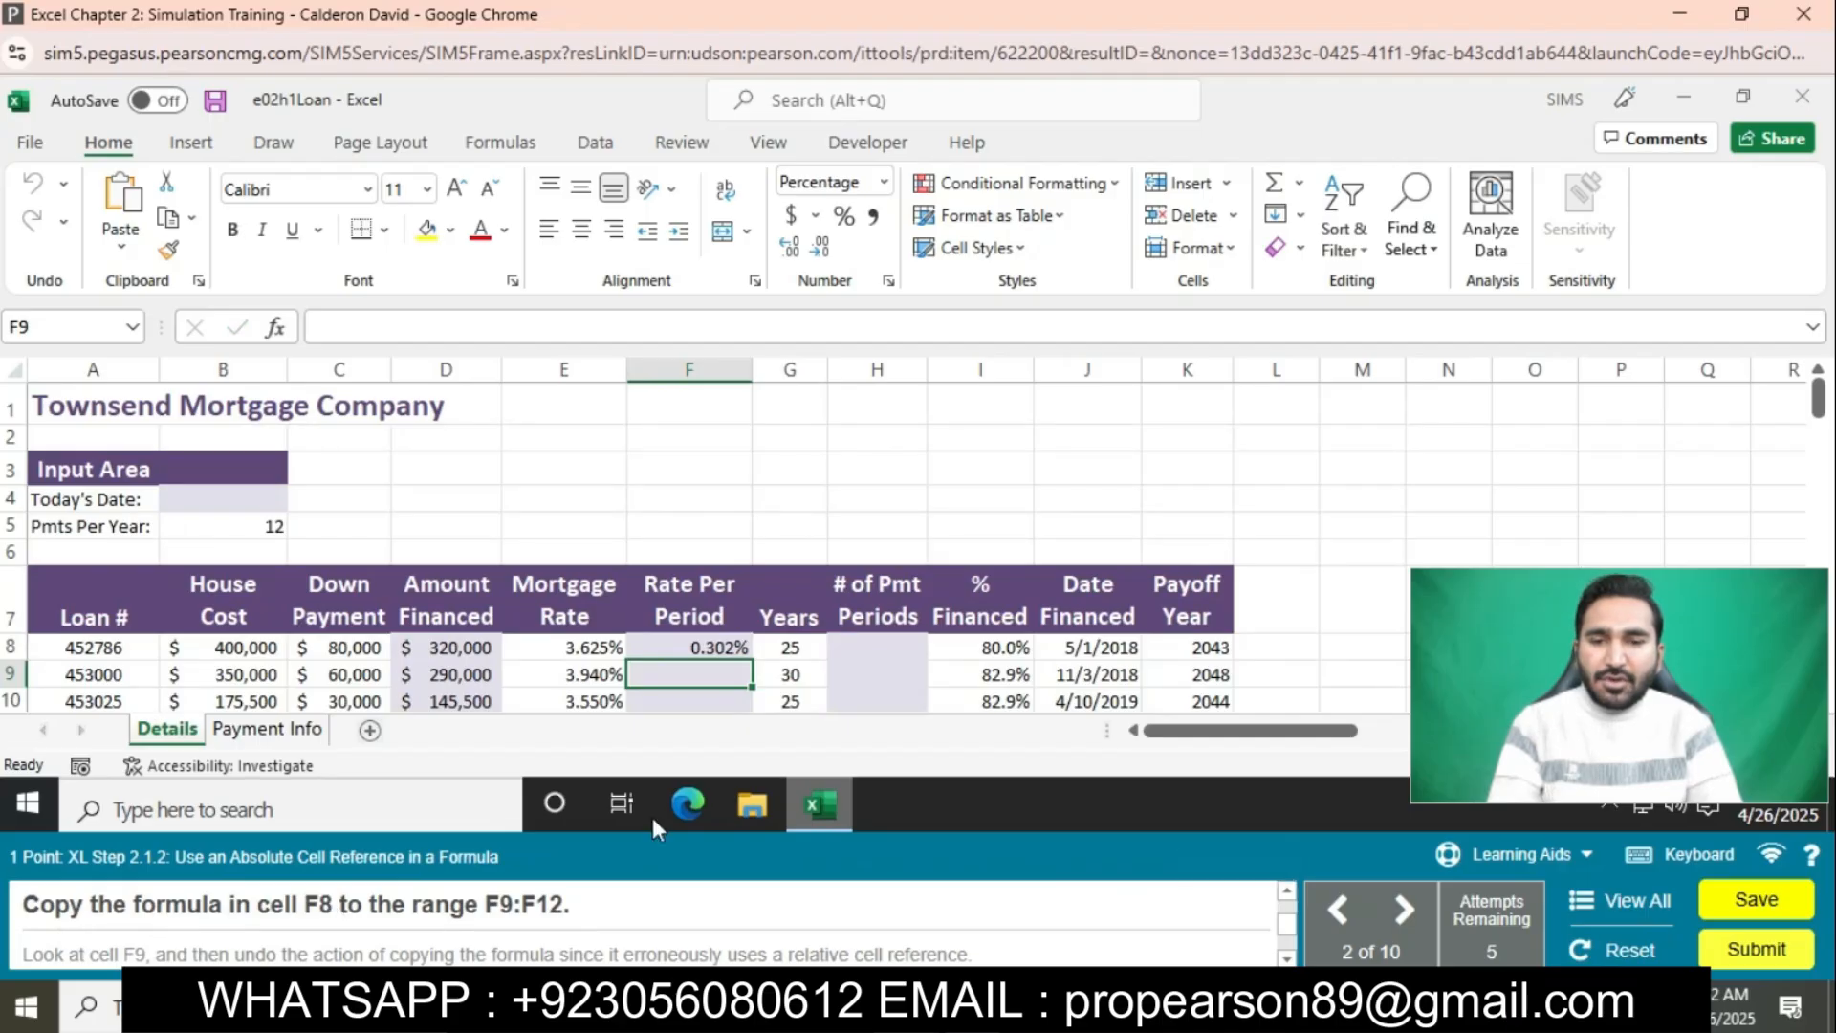
# Copy the formula in cell F8 to the range F9:F12, and undo the copy after checking cell F9
pyautogui.click(729, 651)
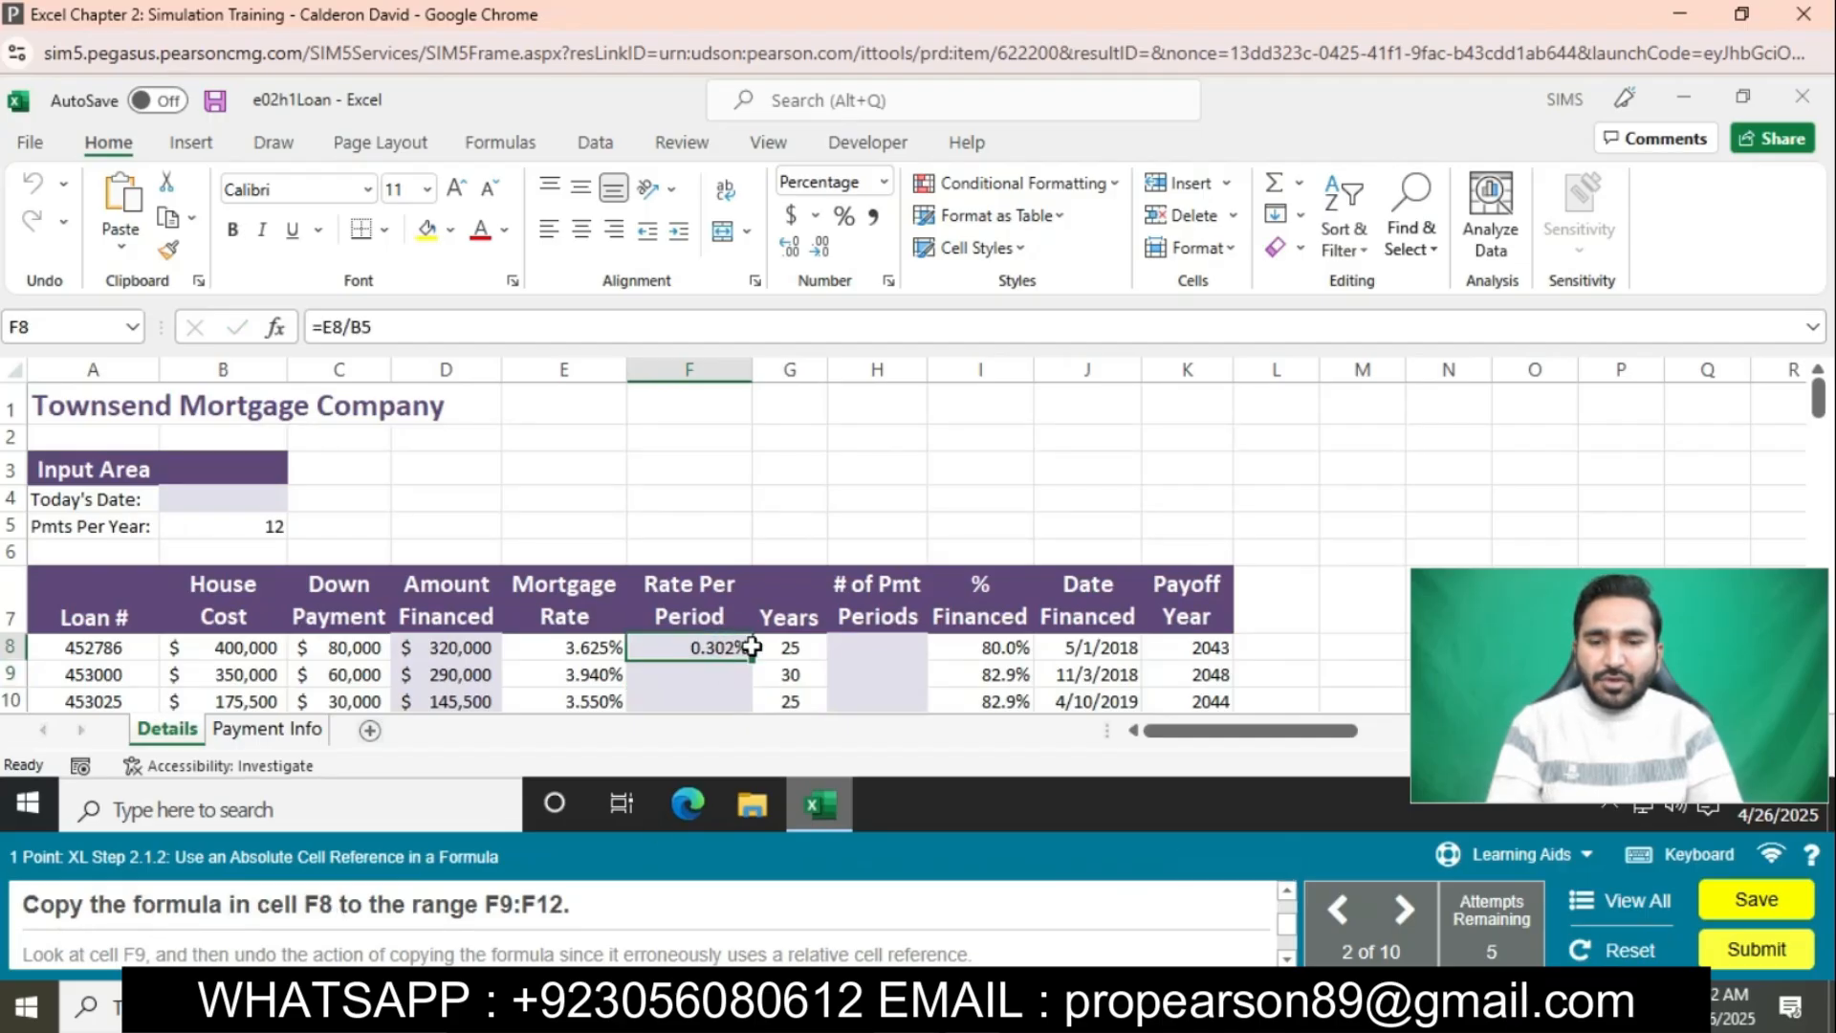
pyautogui.moveTo(753, 648); pyautogui.dragTo(718, 487)
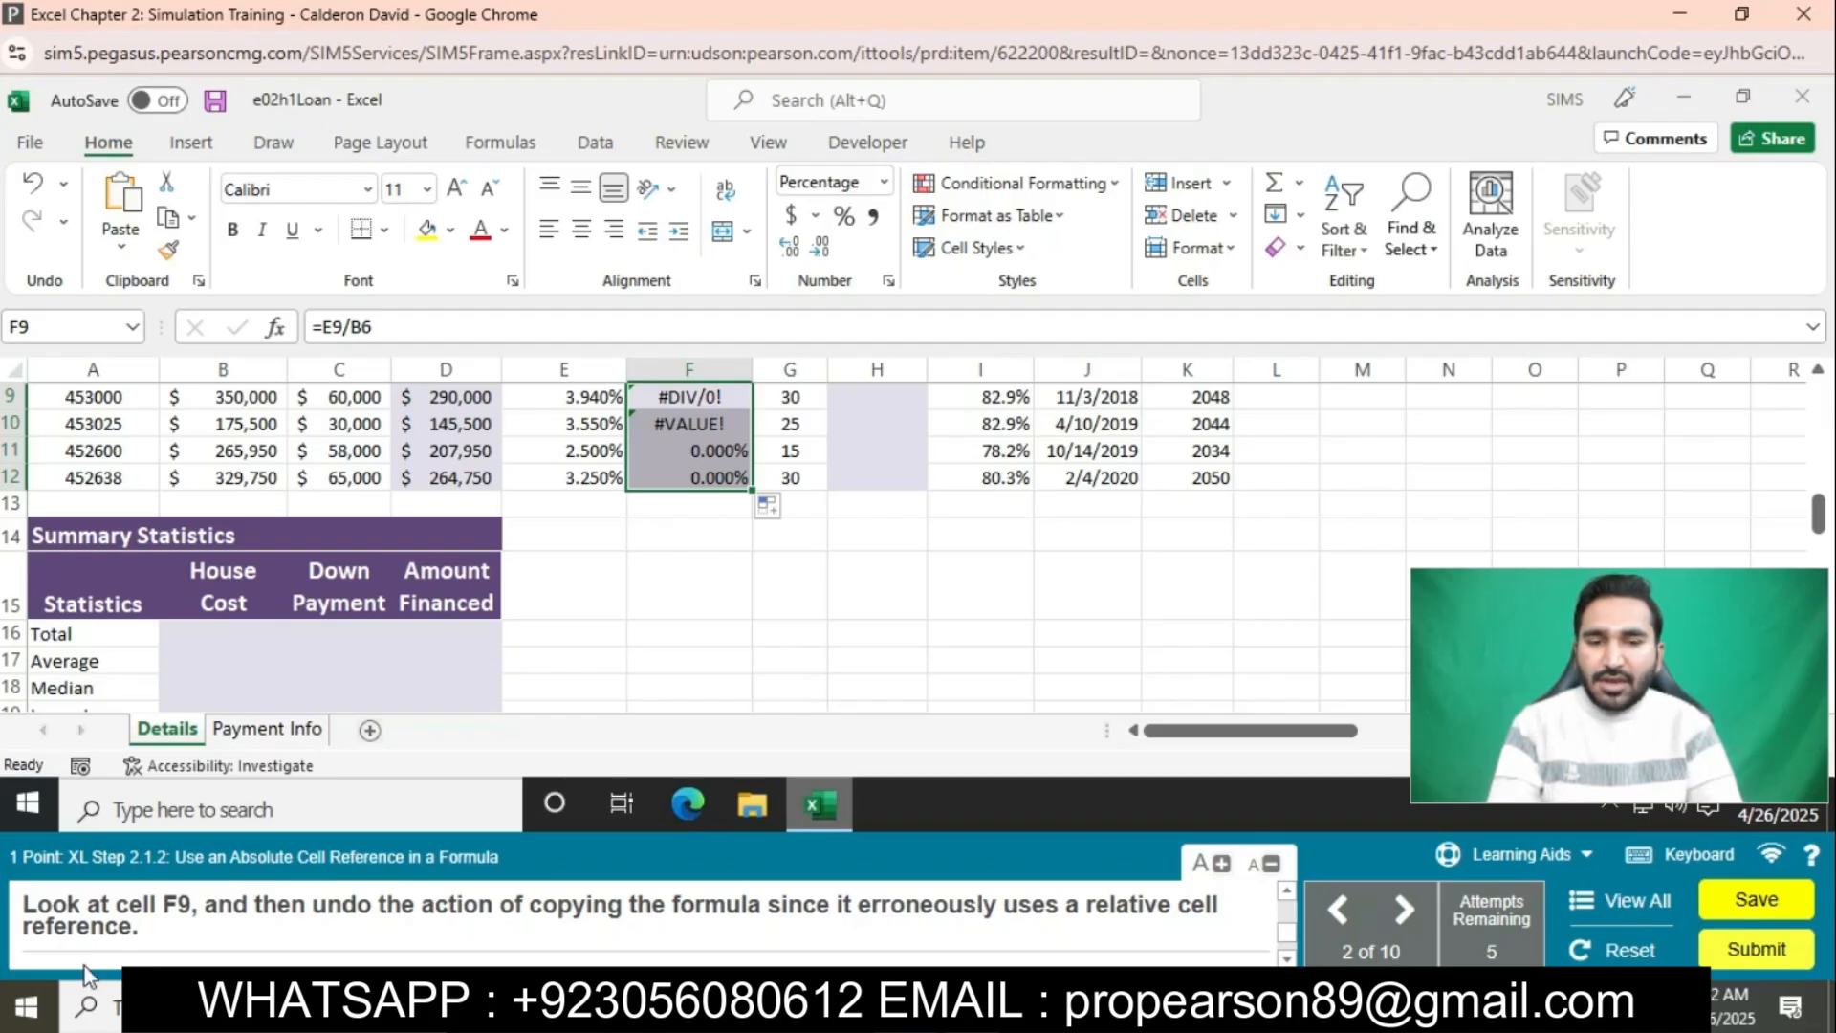
pyautogui.click(689, 394)
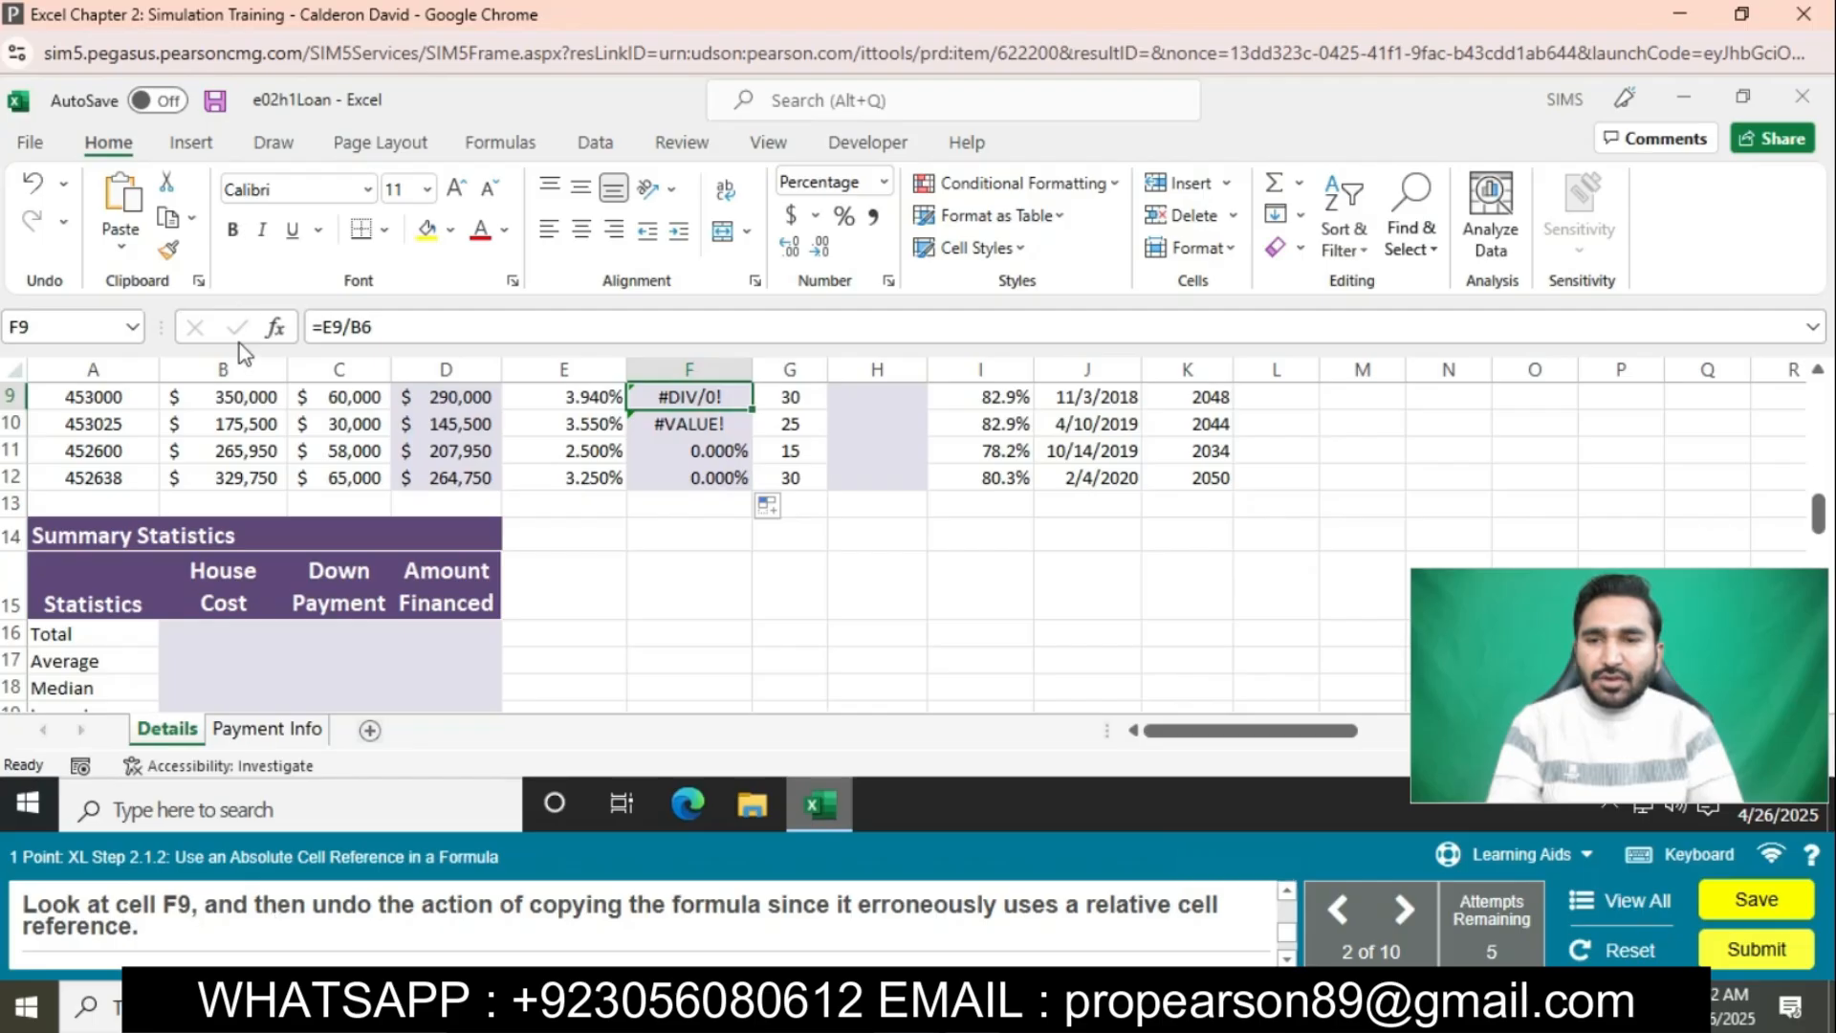
pyautogui.click(33, 194)
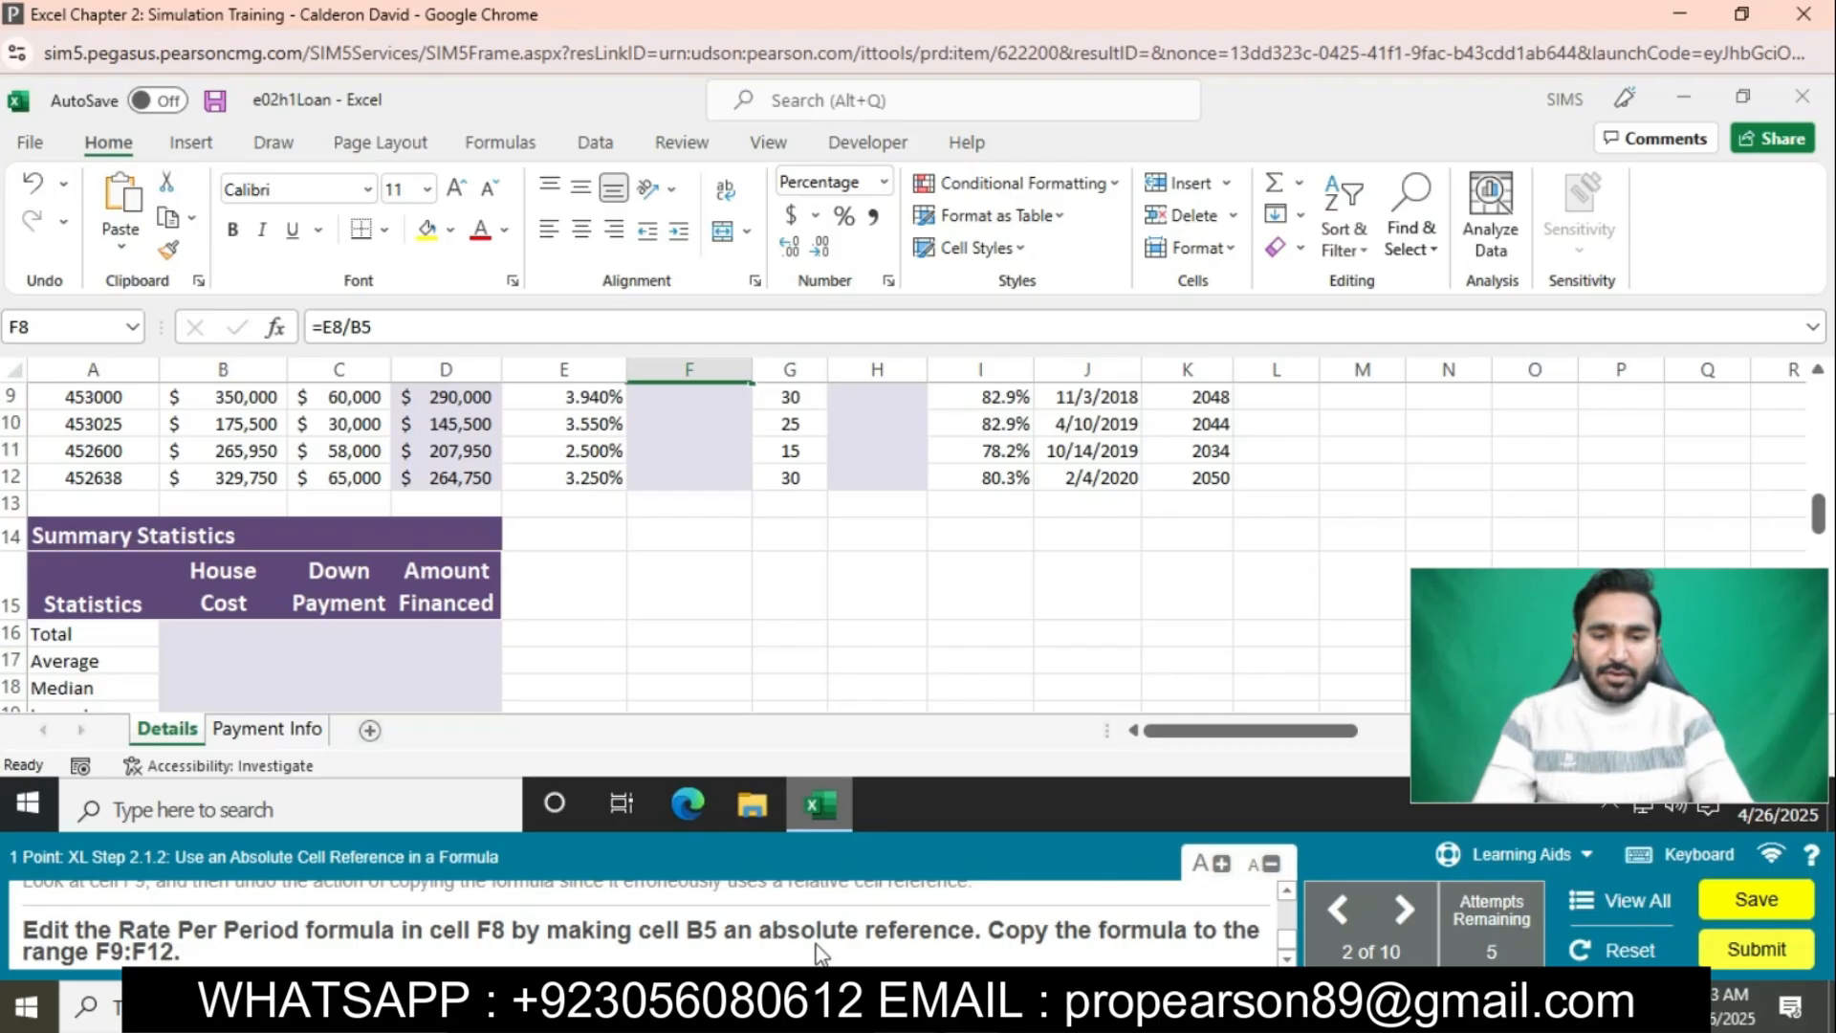
# Try to change the formula in cell F8 to =E8/B$5
pyautogui.scroll(3, 702, 496)
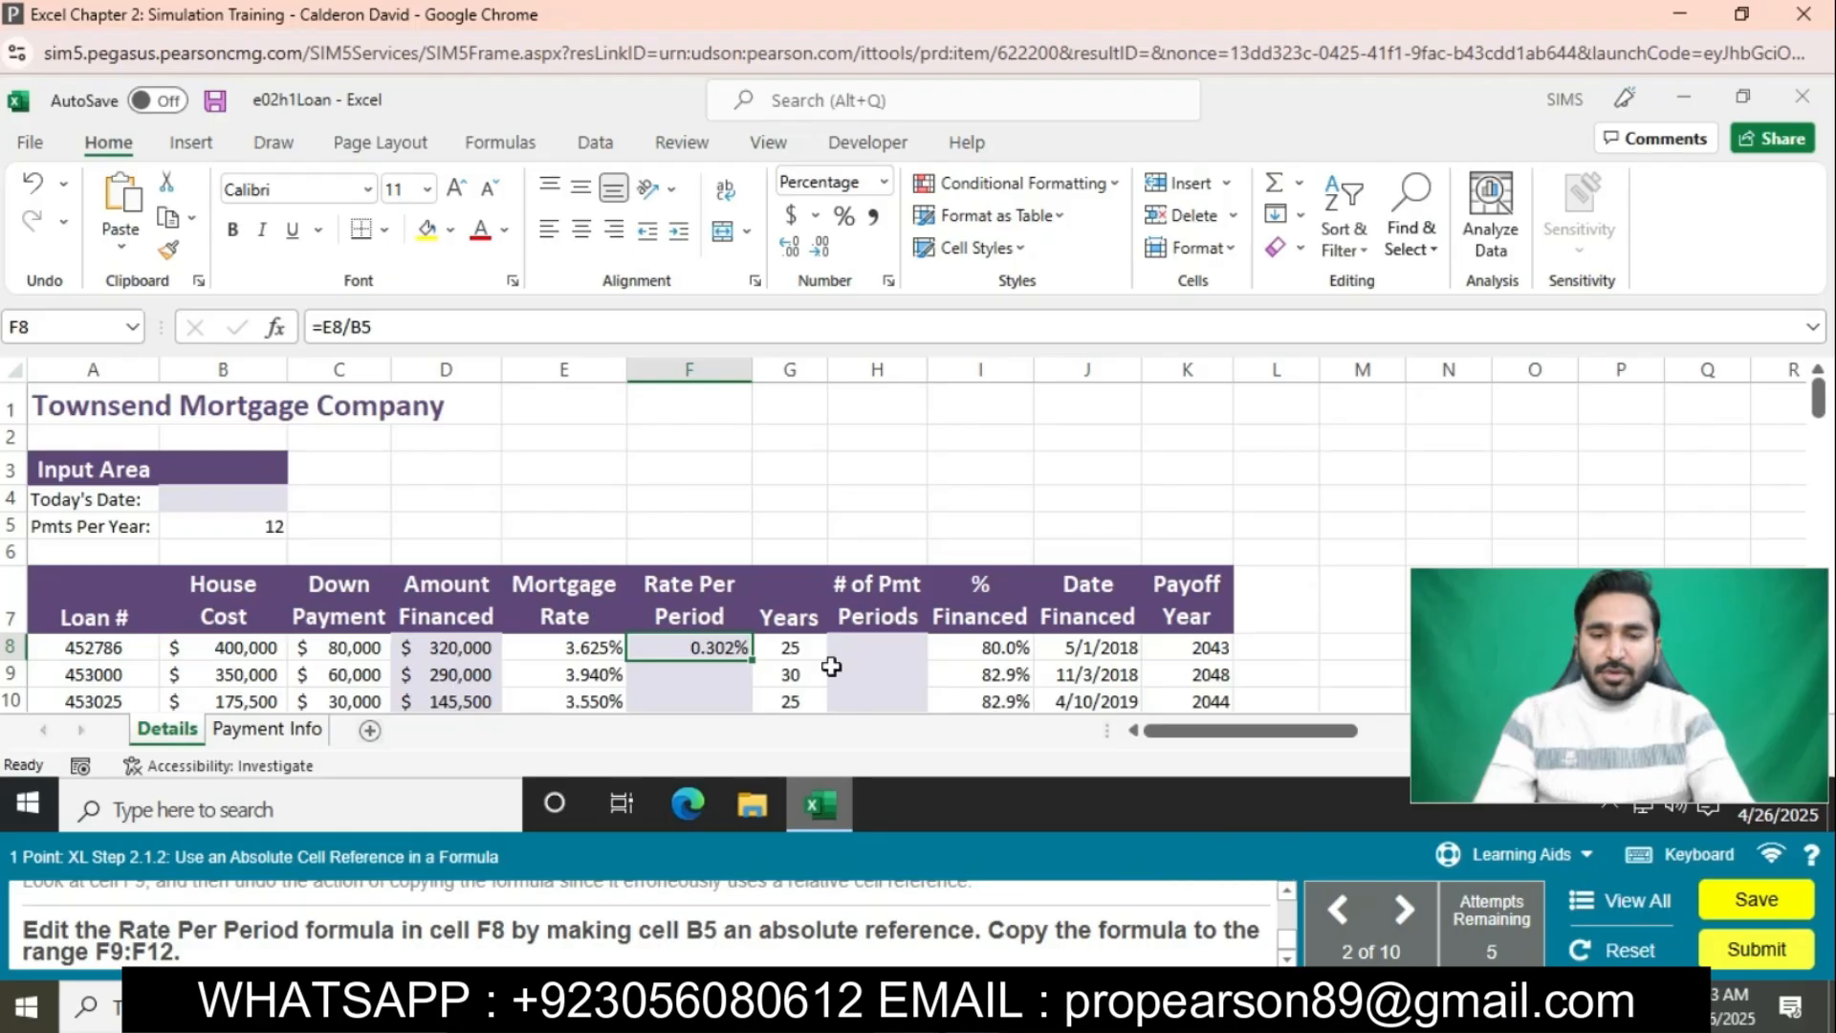
pyautogui.click(364, 327)
pyautogui.write('$')
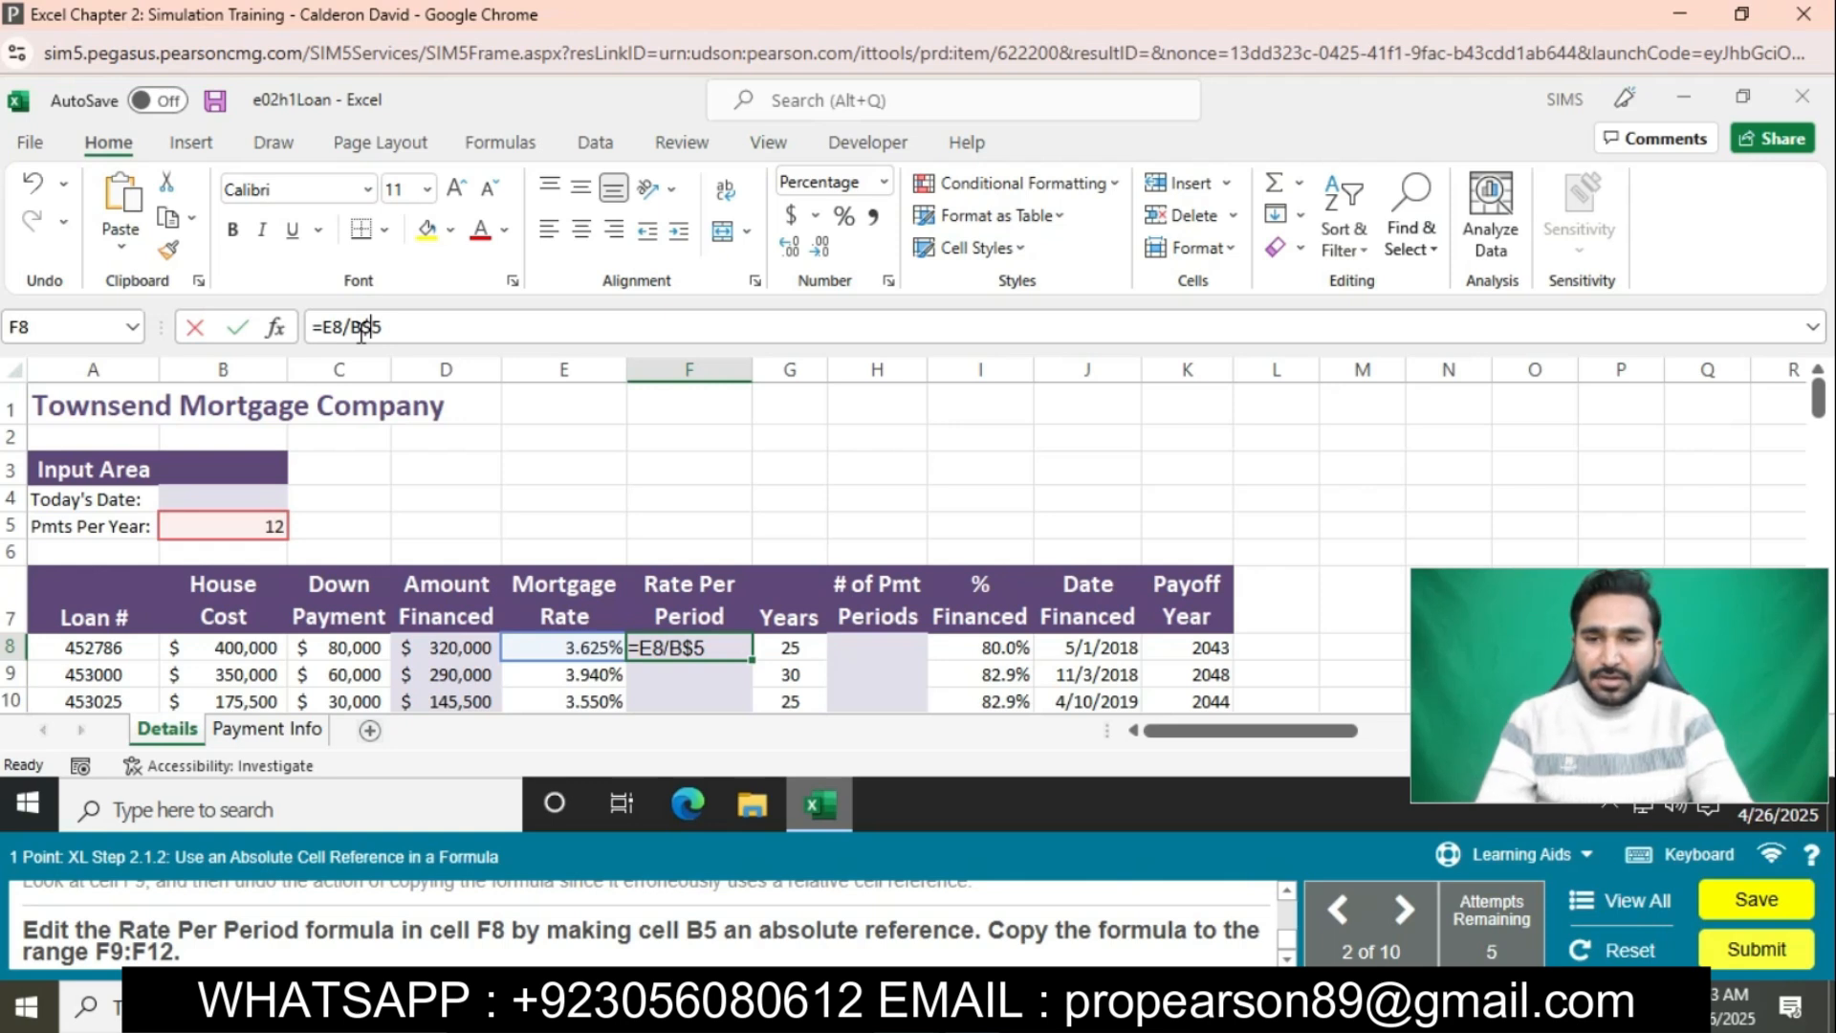
pyautogui.press('Return')
# Make the B5 reference in cell F8 absolute as =E8/$B$5 and copy the formula to the range F9:F12
pyautogui.click(669, 634)
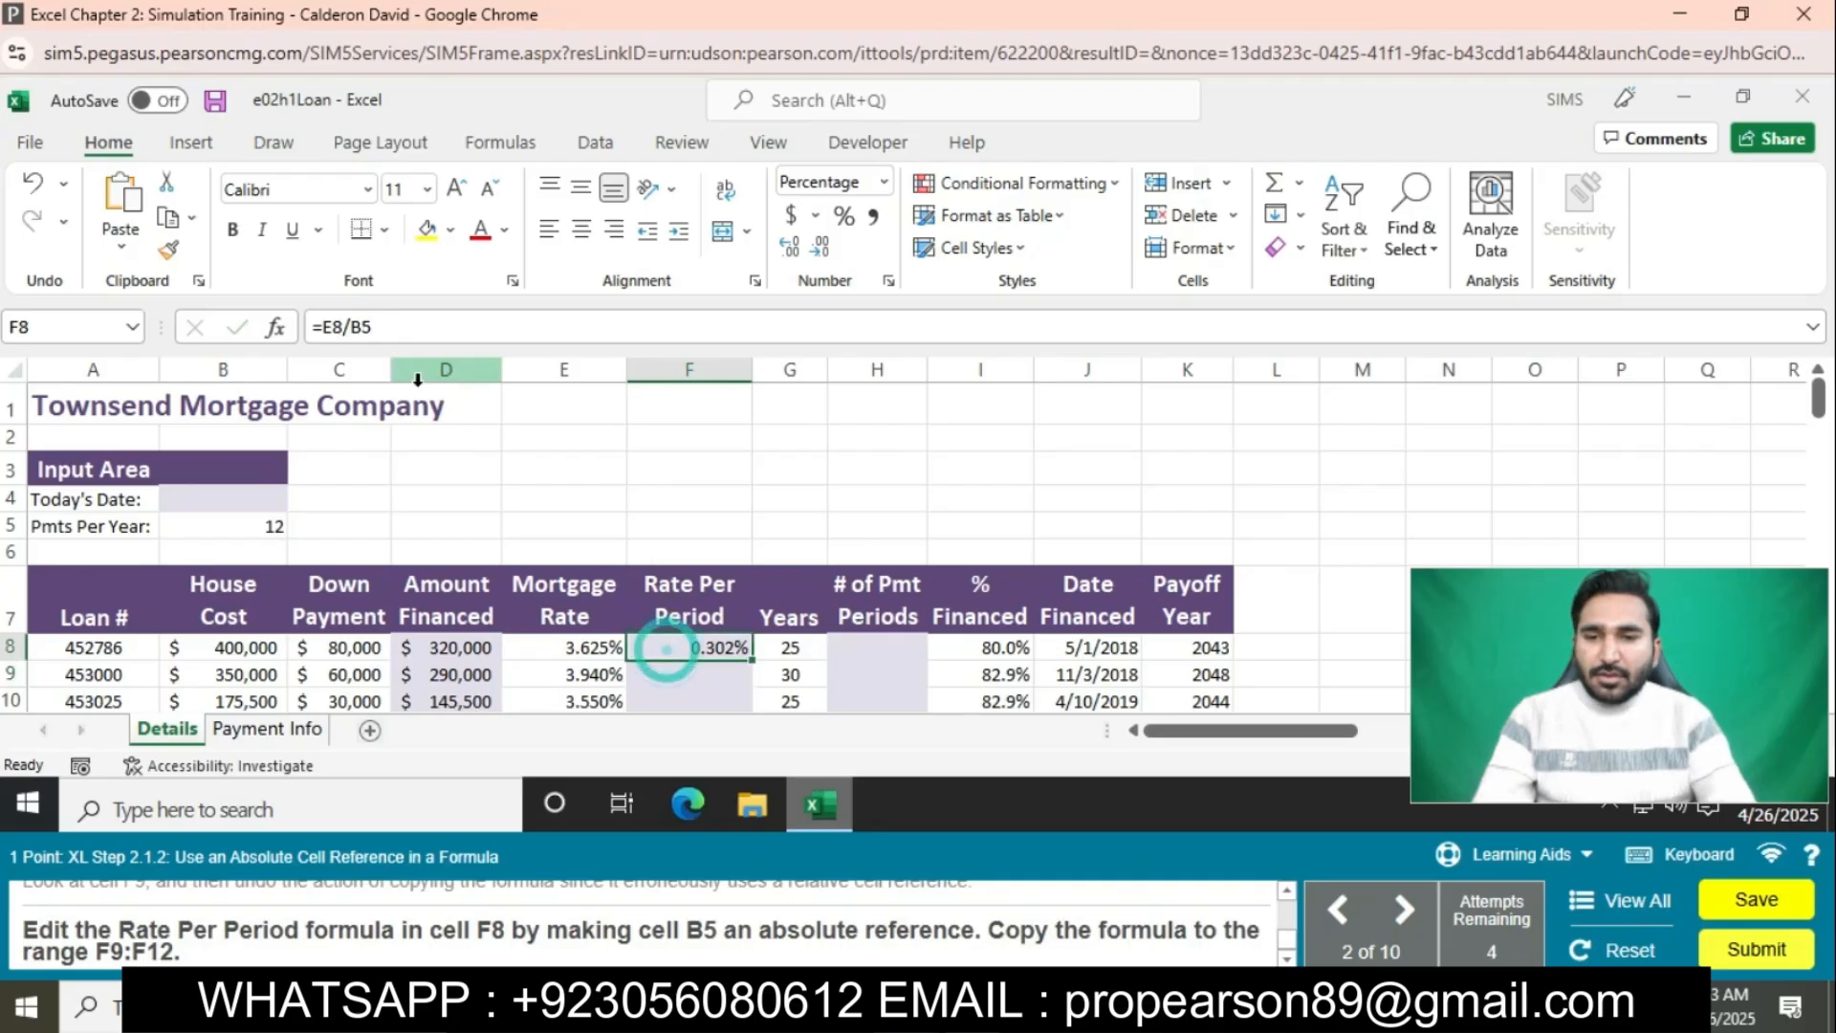
pyautogui.click(350, 331)
pyautogui.write('$')
pyautogui.click(373, 331)
pyautogui.write('$')
pyautogui.press('Return')
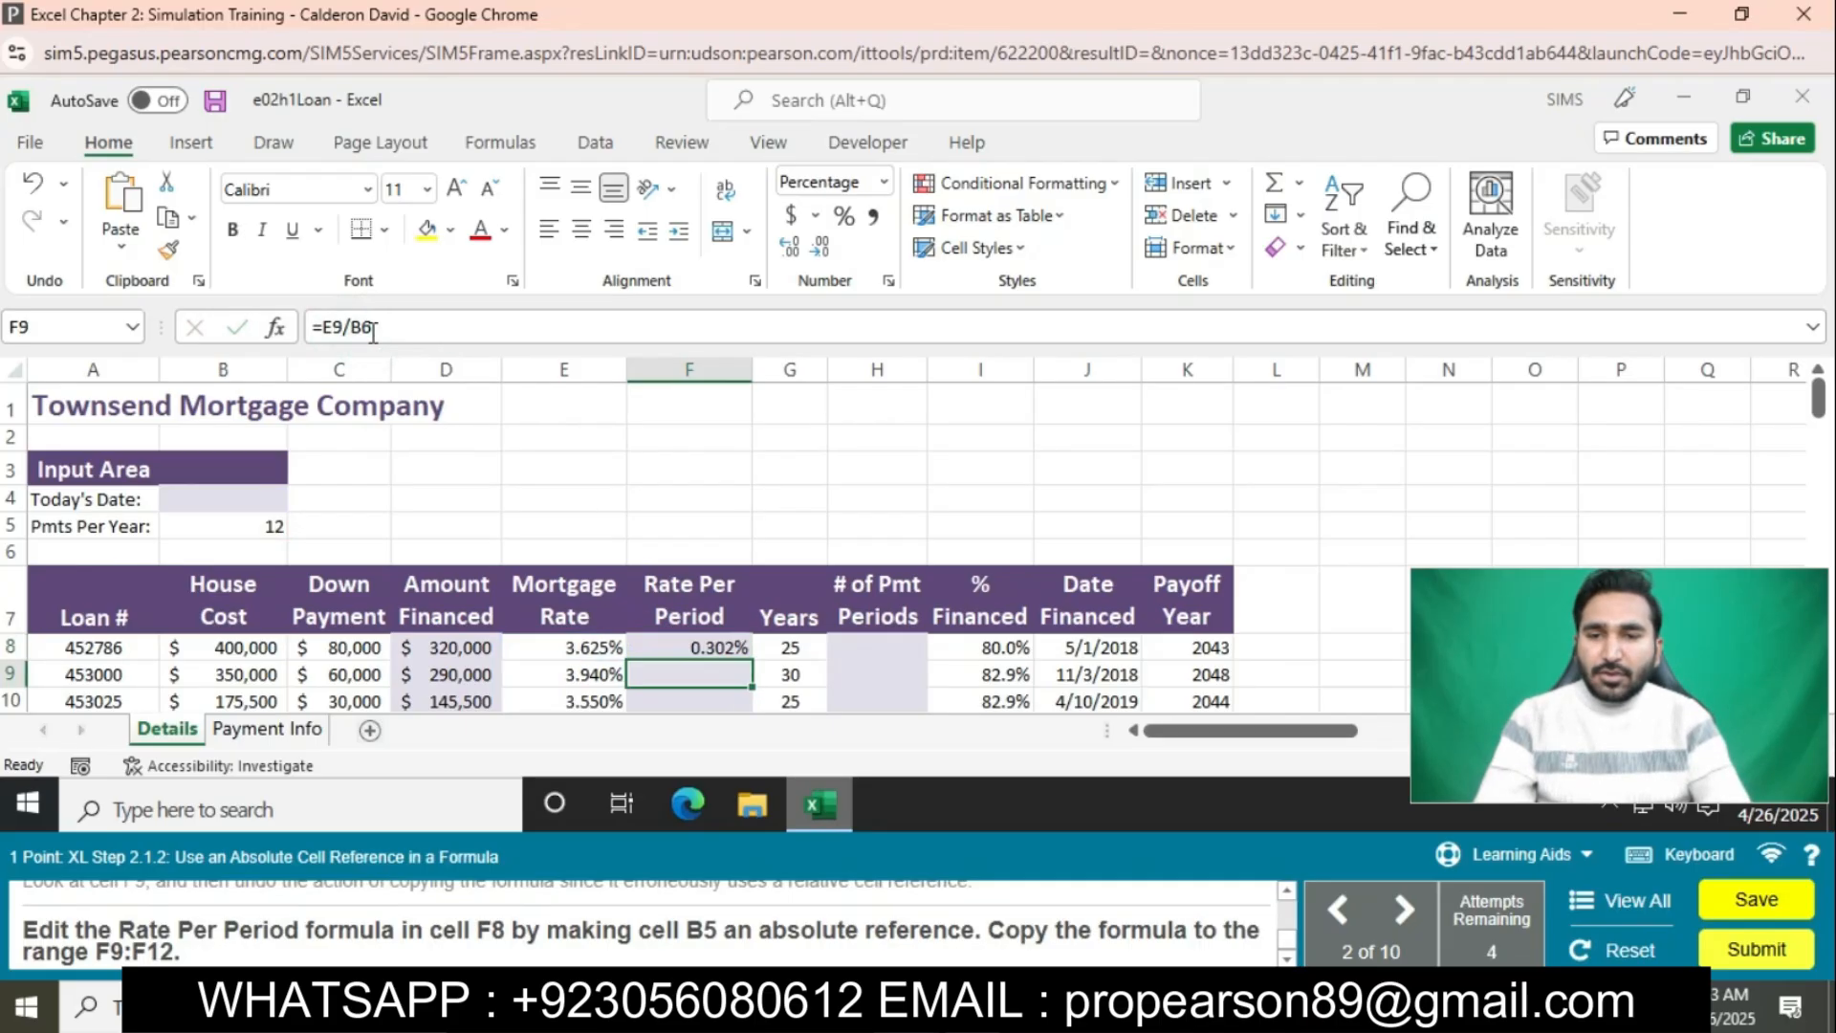
pyautogui.click(696, 643)
pyautogui.moveTo(757, 658); pyautogui.dragTo(715, 484)
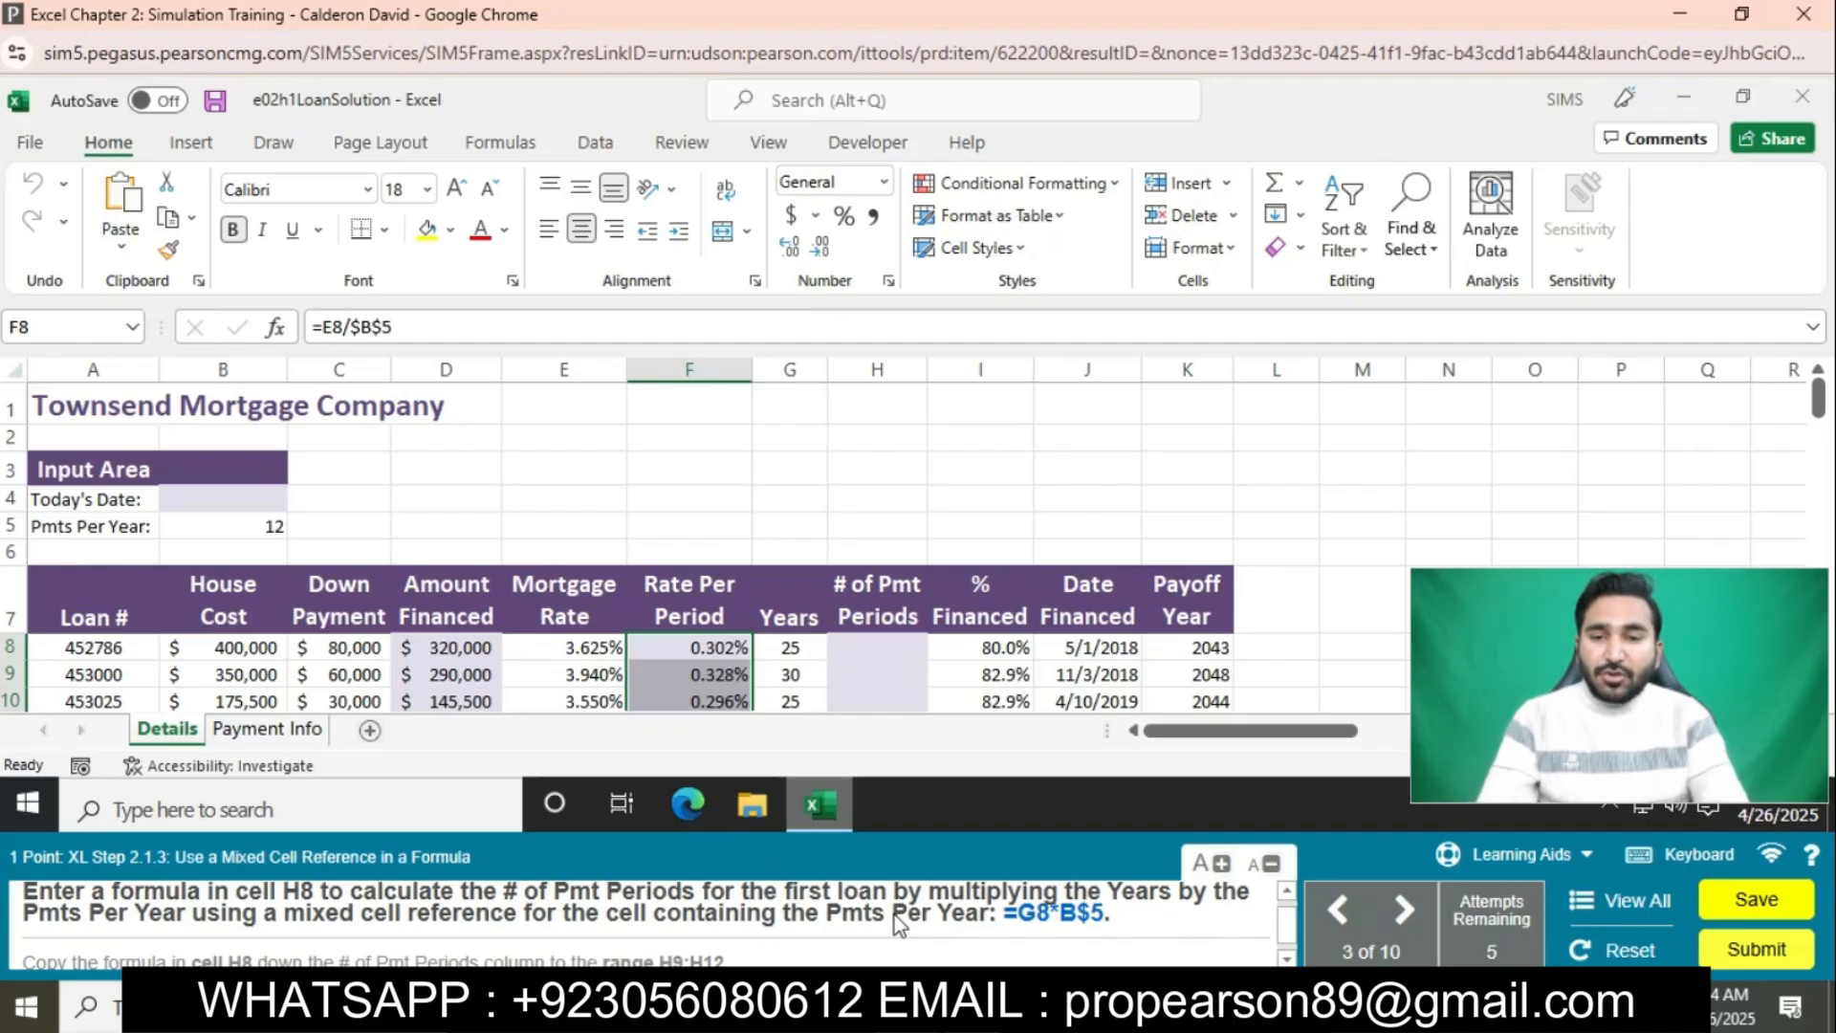
# Enter the formula =G8*B$5 in cell H8 and copy it to the range H9:H12
pyautogui.click(884, 646)
pyautogui.write('=G8')
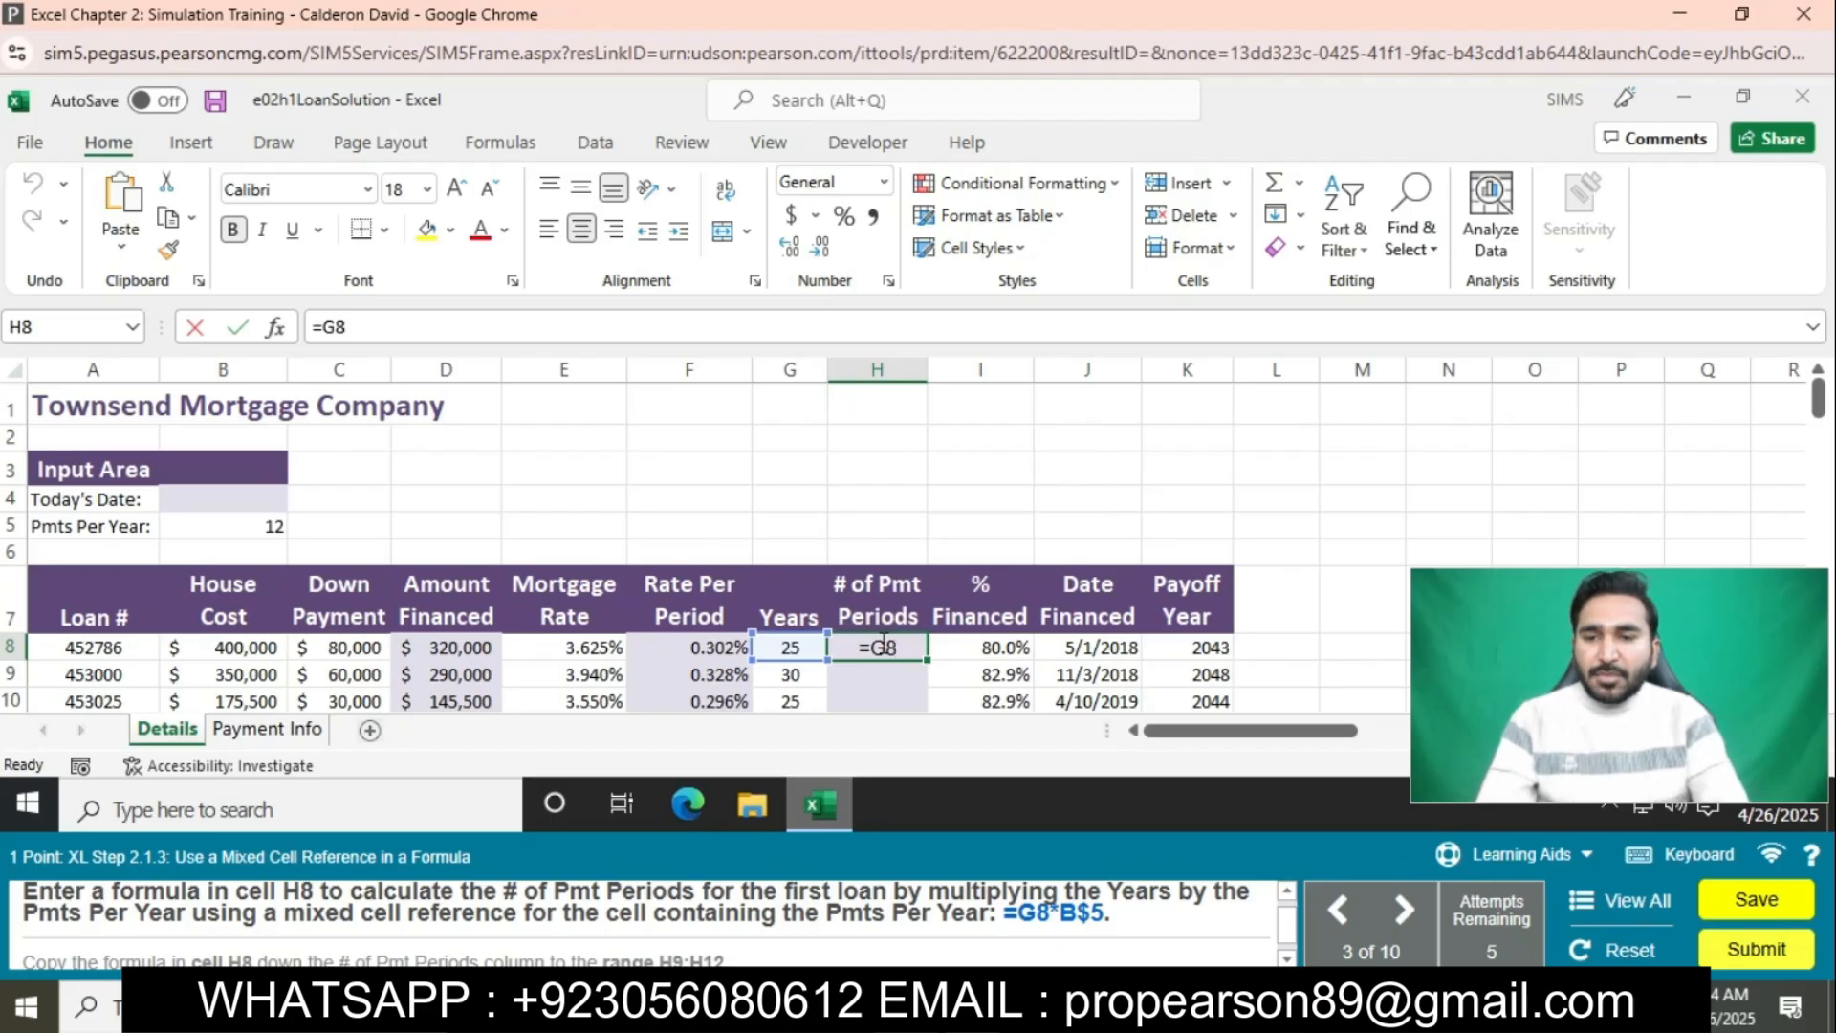
pyautogui.write('*B')
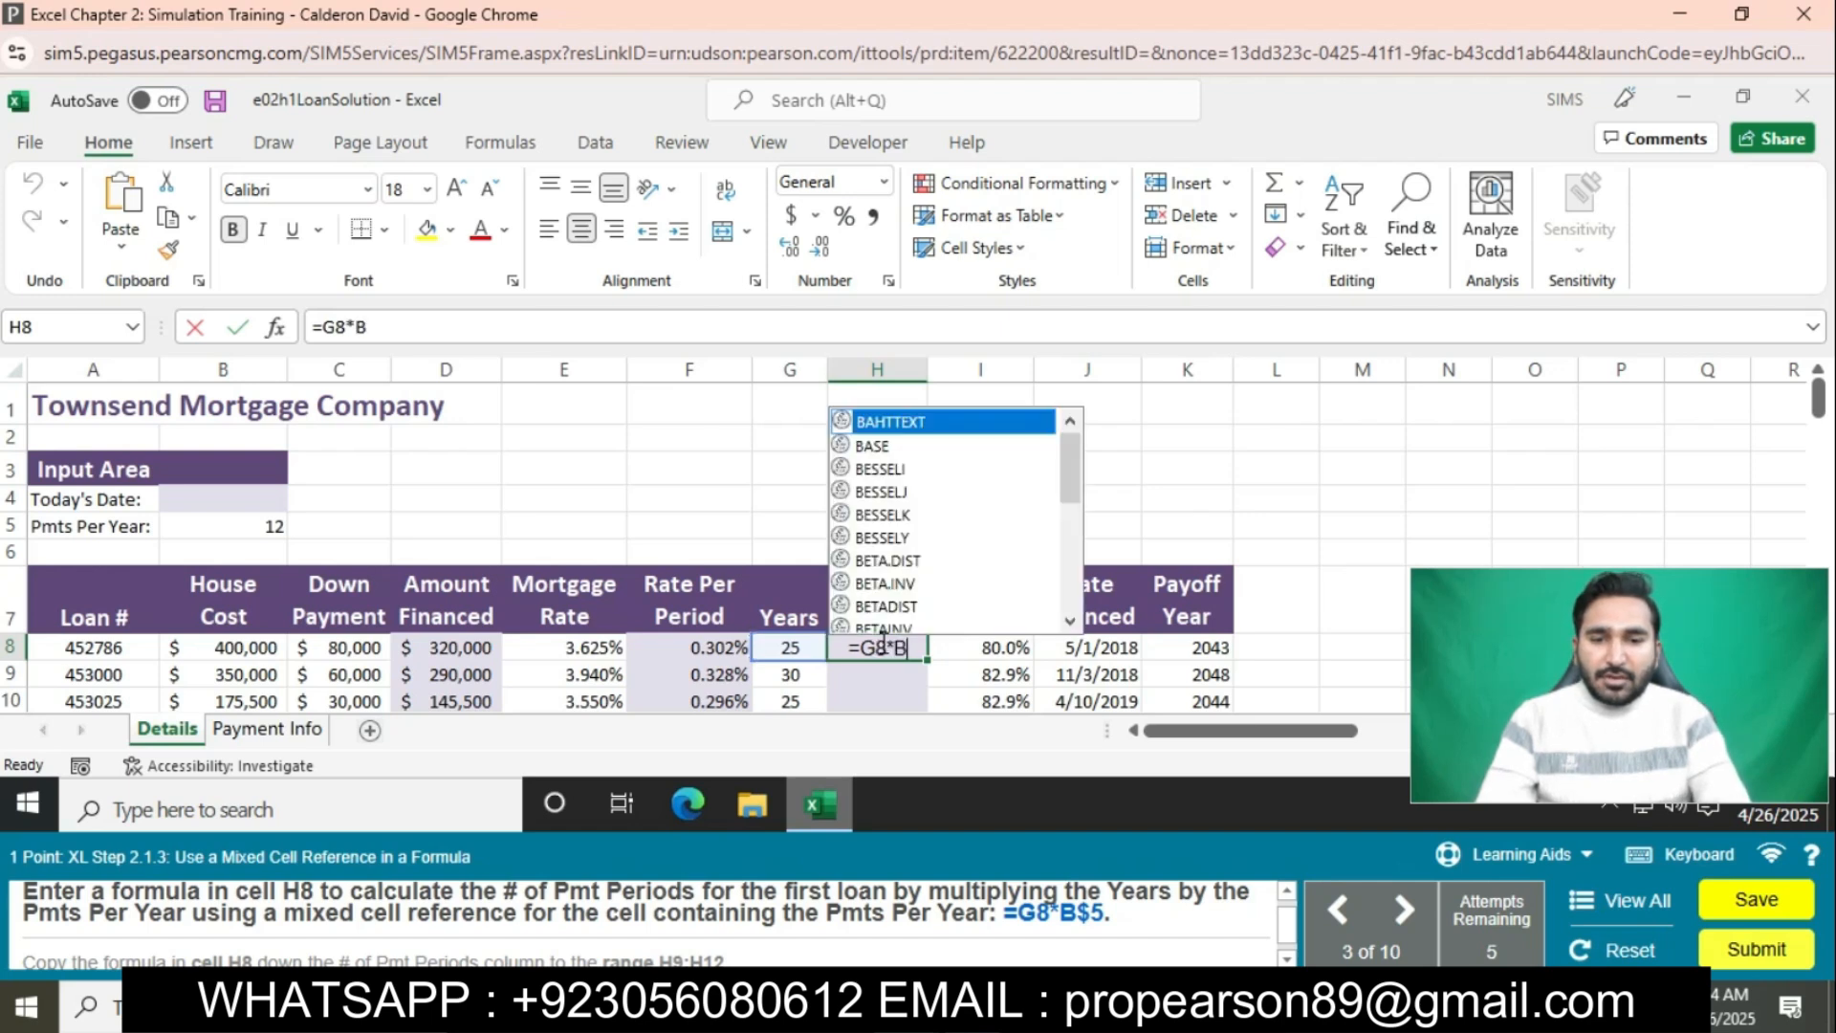
pyautogui.write('$5')
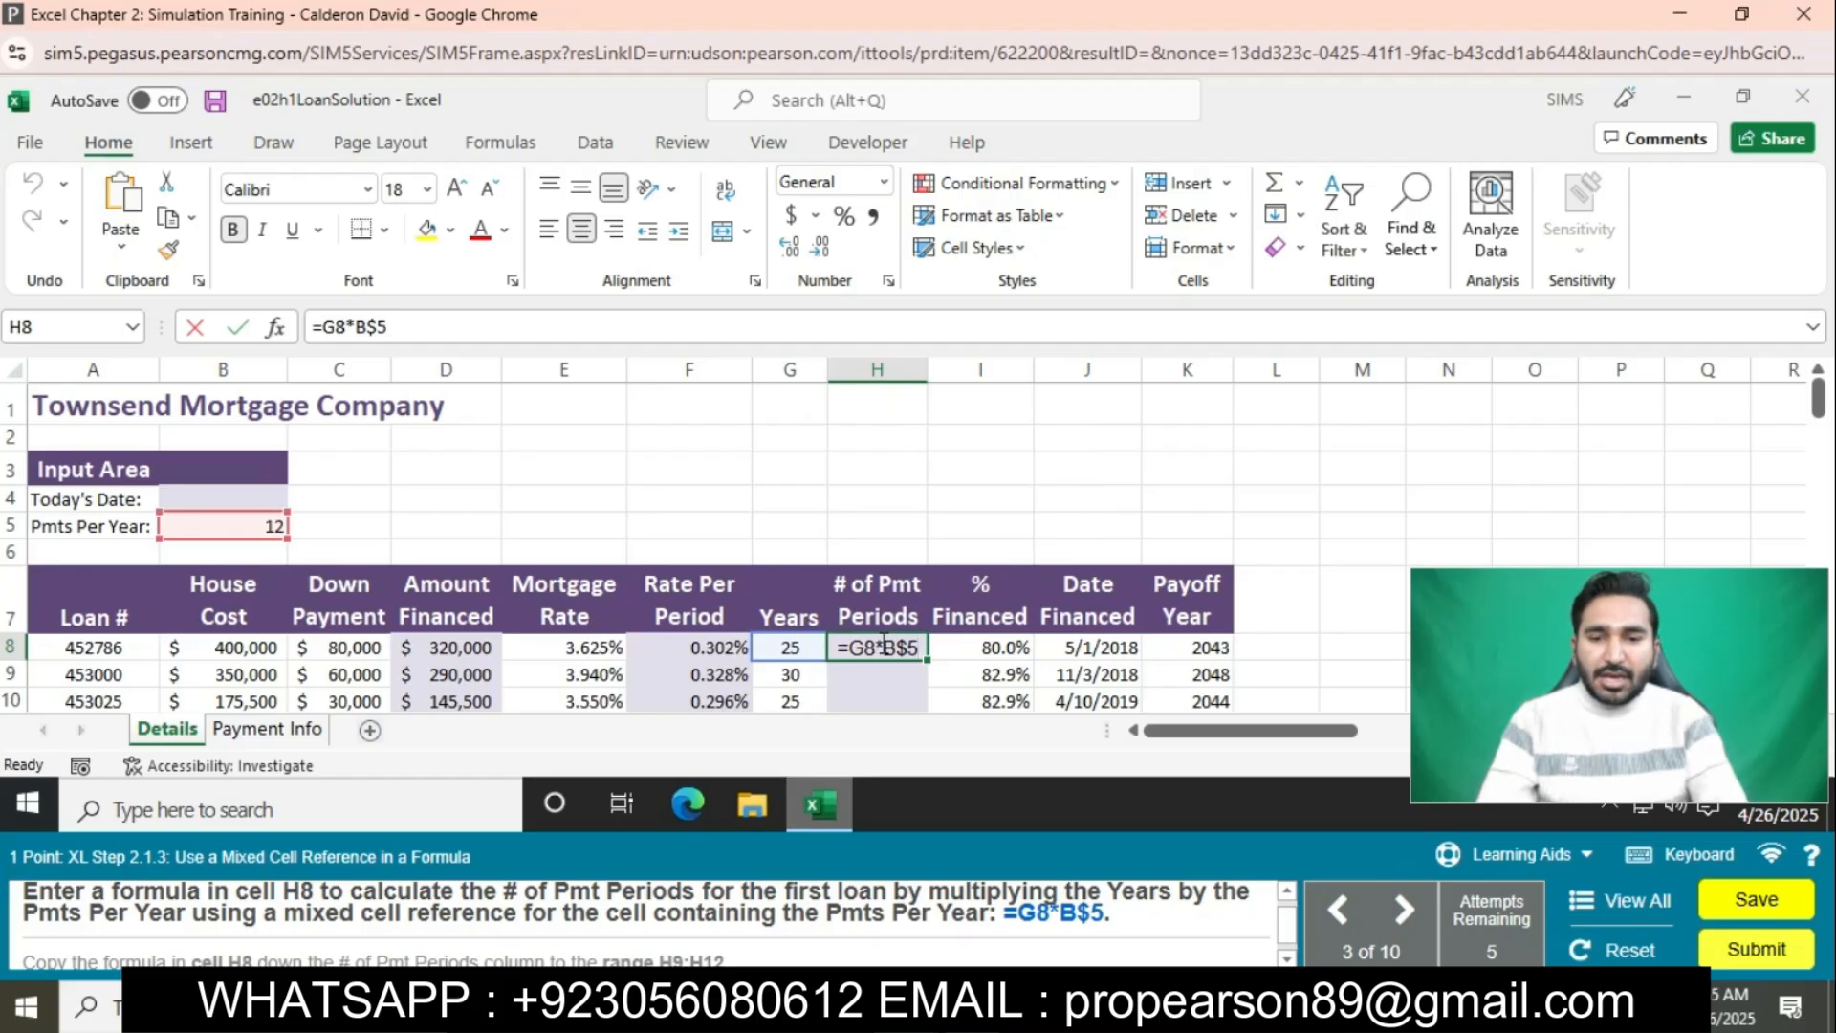
pyautogui.press('Return')
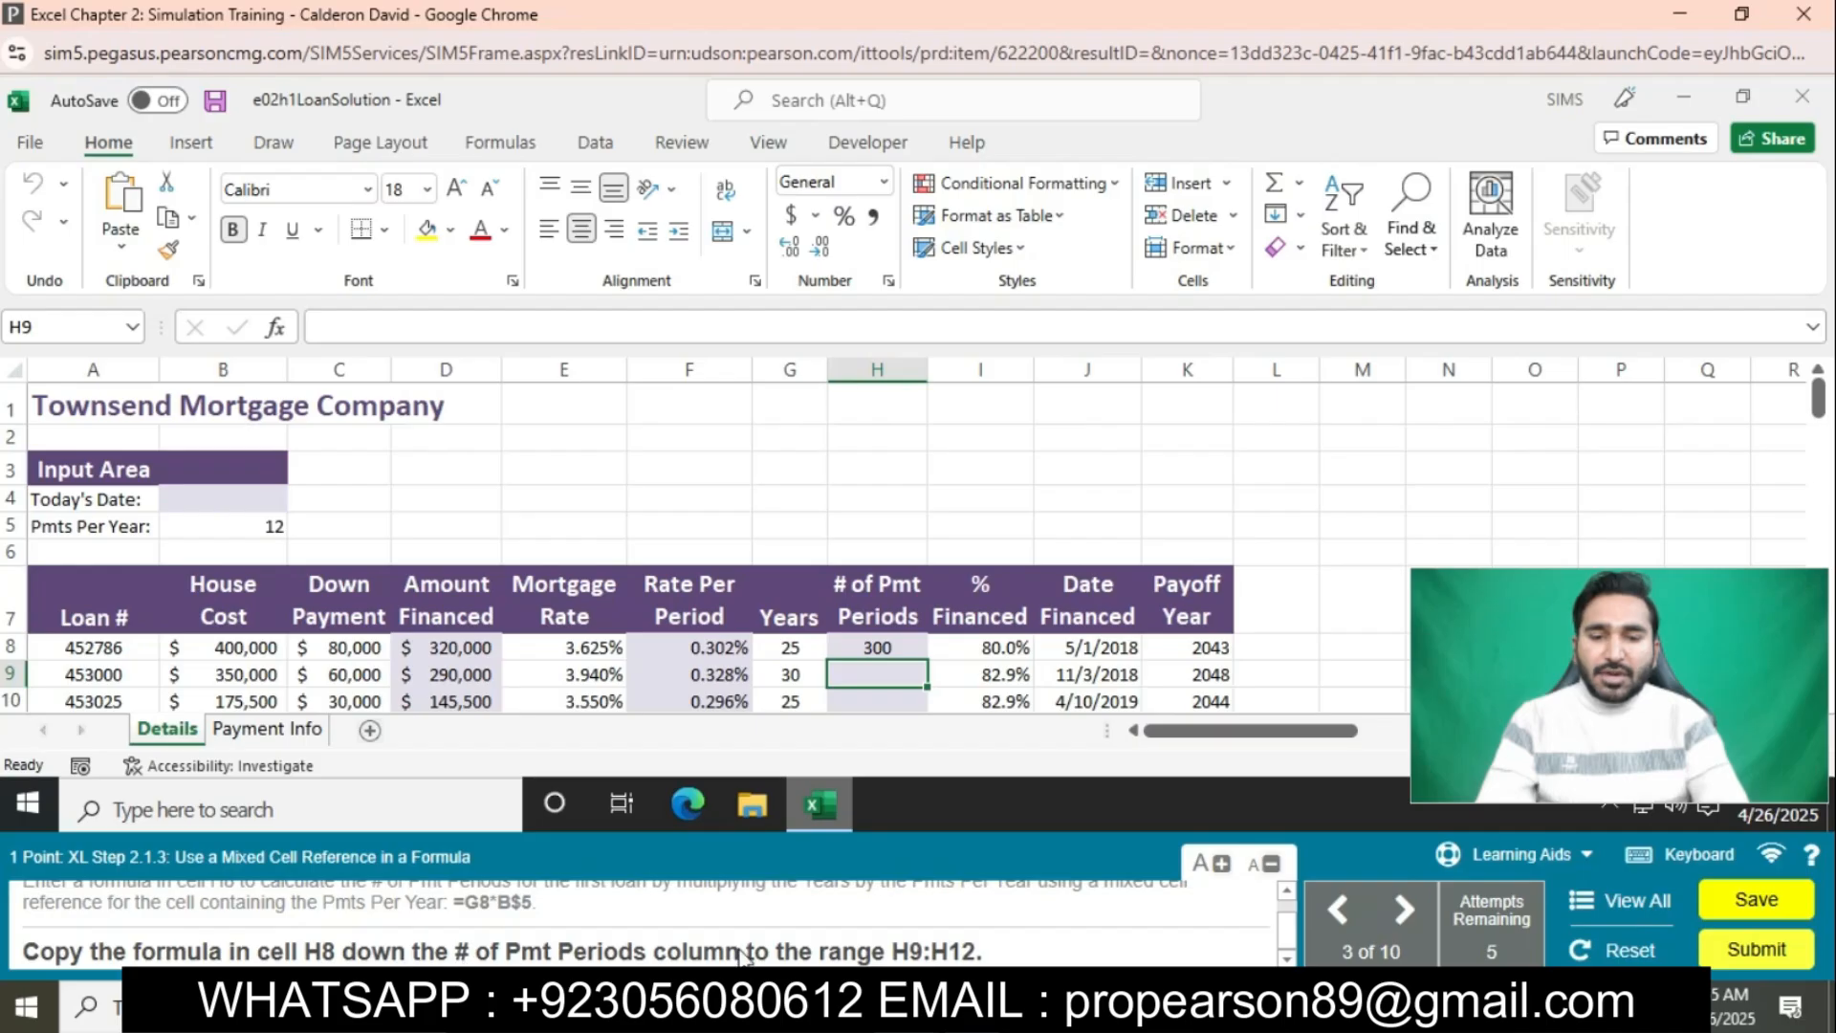
pyautogui.click(895, 652)
pyautogui.moveTo(931, 665); pyautogui.dragTo(872, 631)
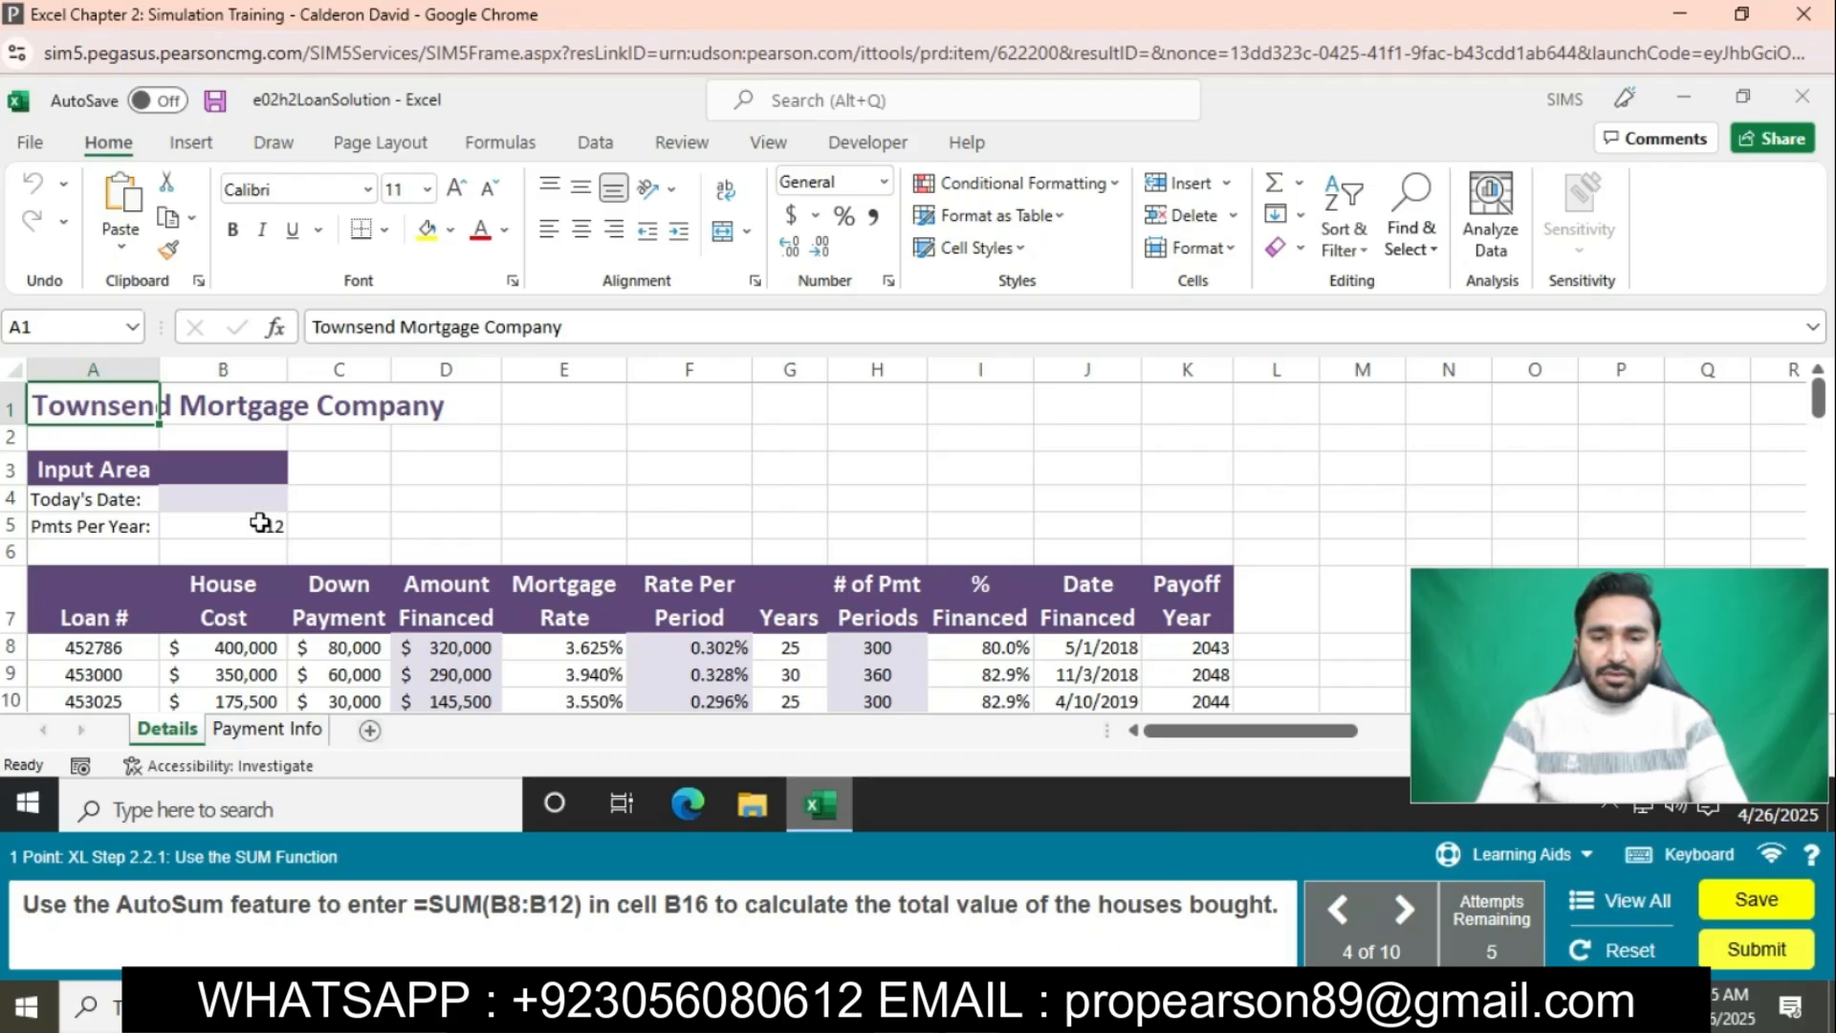
# Enter =SUM(B8:B12) in cell B16 to total the house costs in the Summary Statistics section
pyautogui.scroll(-3, 1830, 706)
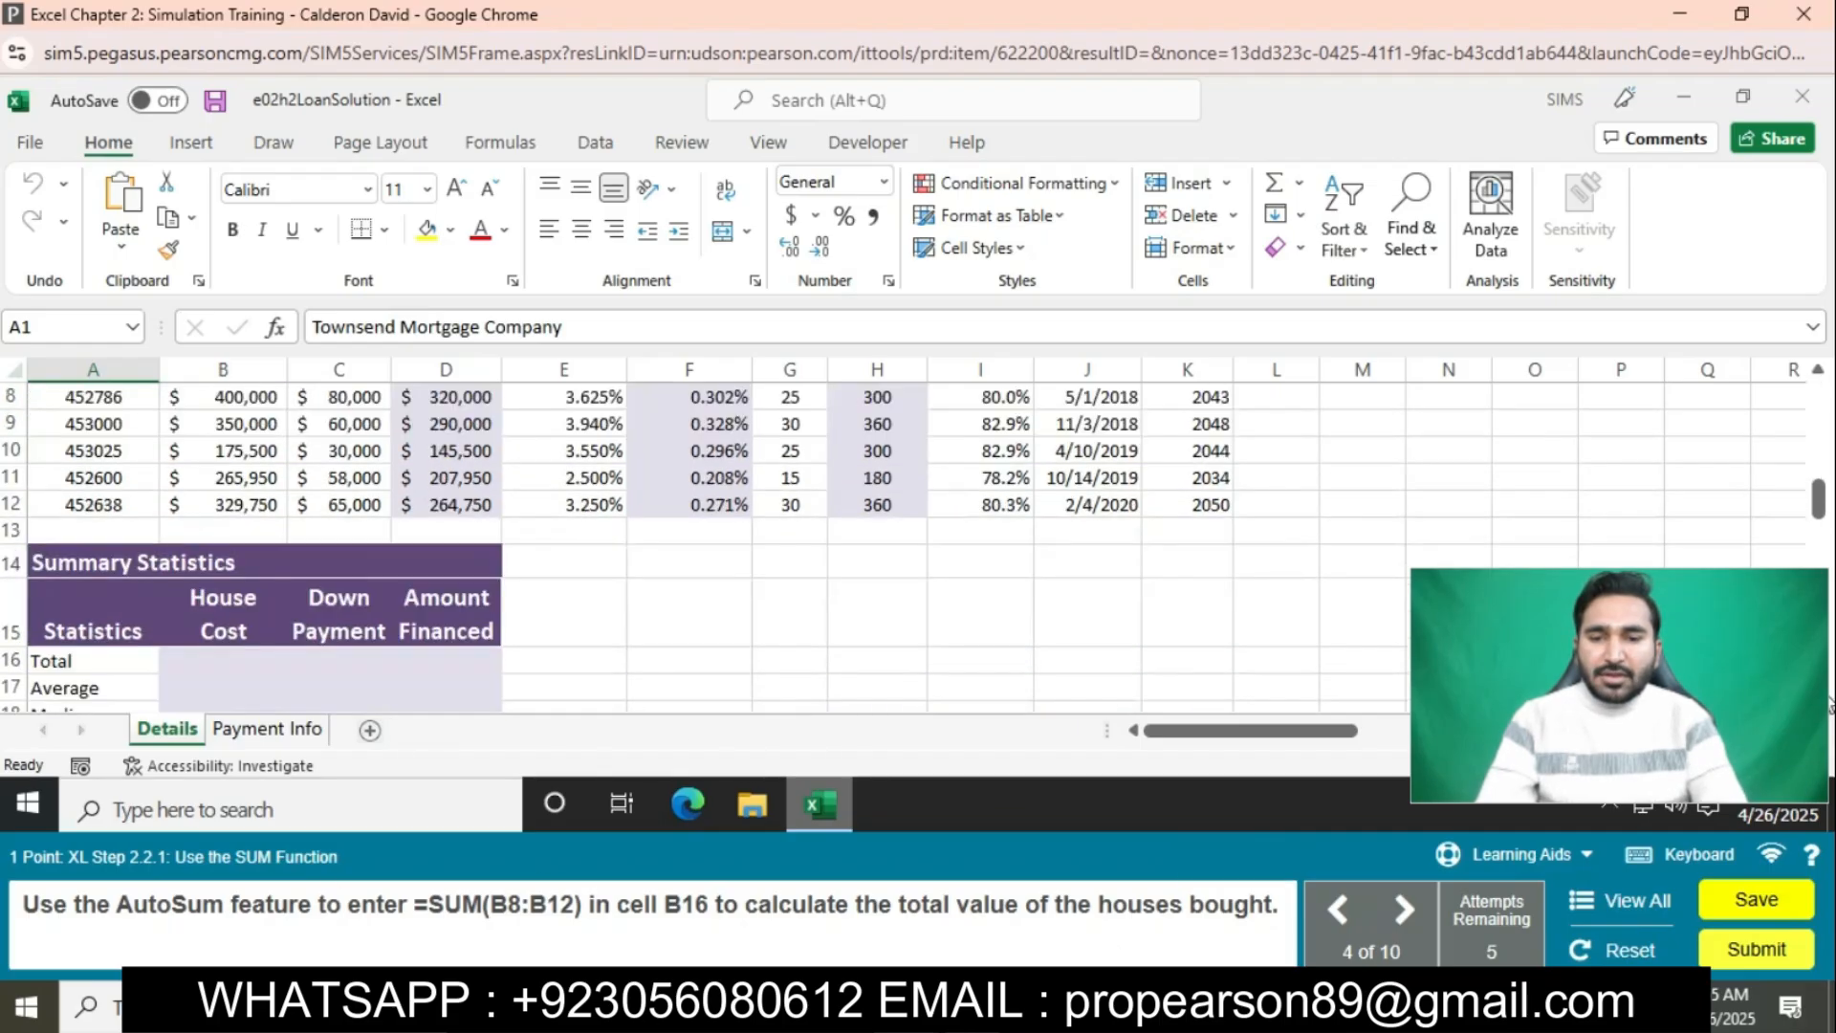
pyautogui.click(192, 604)
pyautogui.write('=')
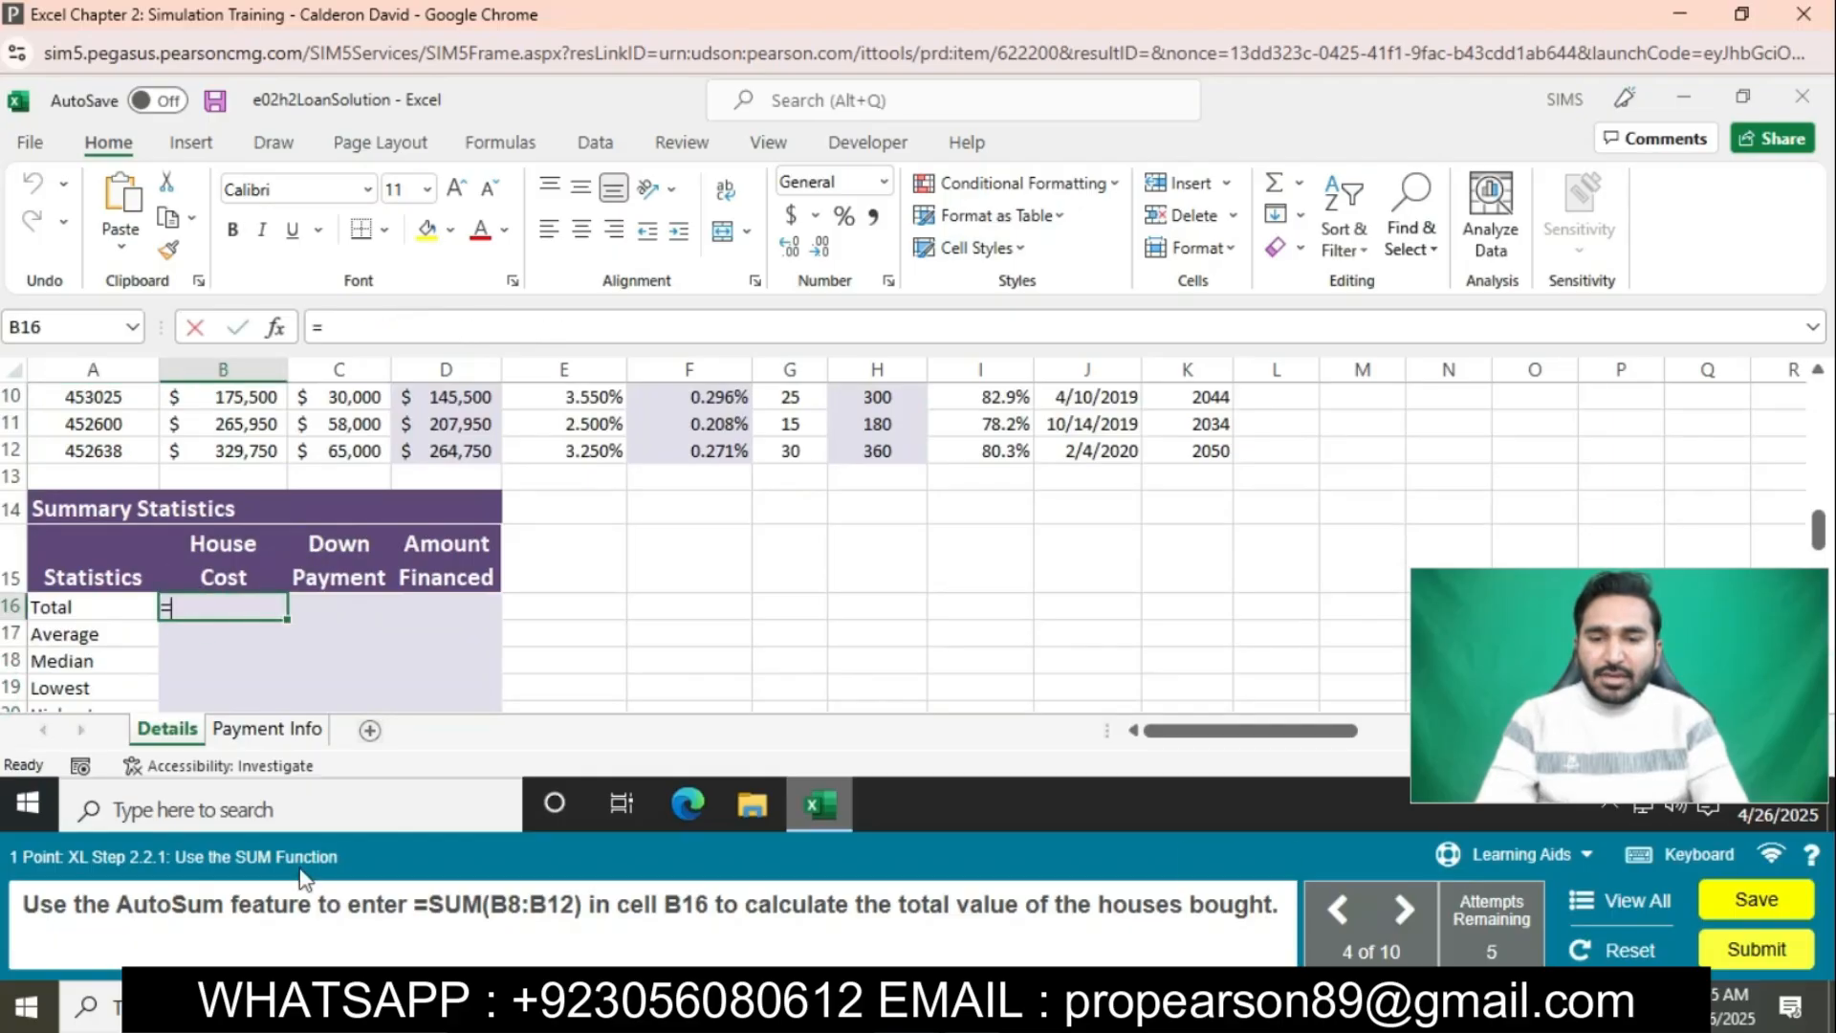
pyautogui.write('SUM')
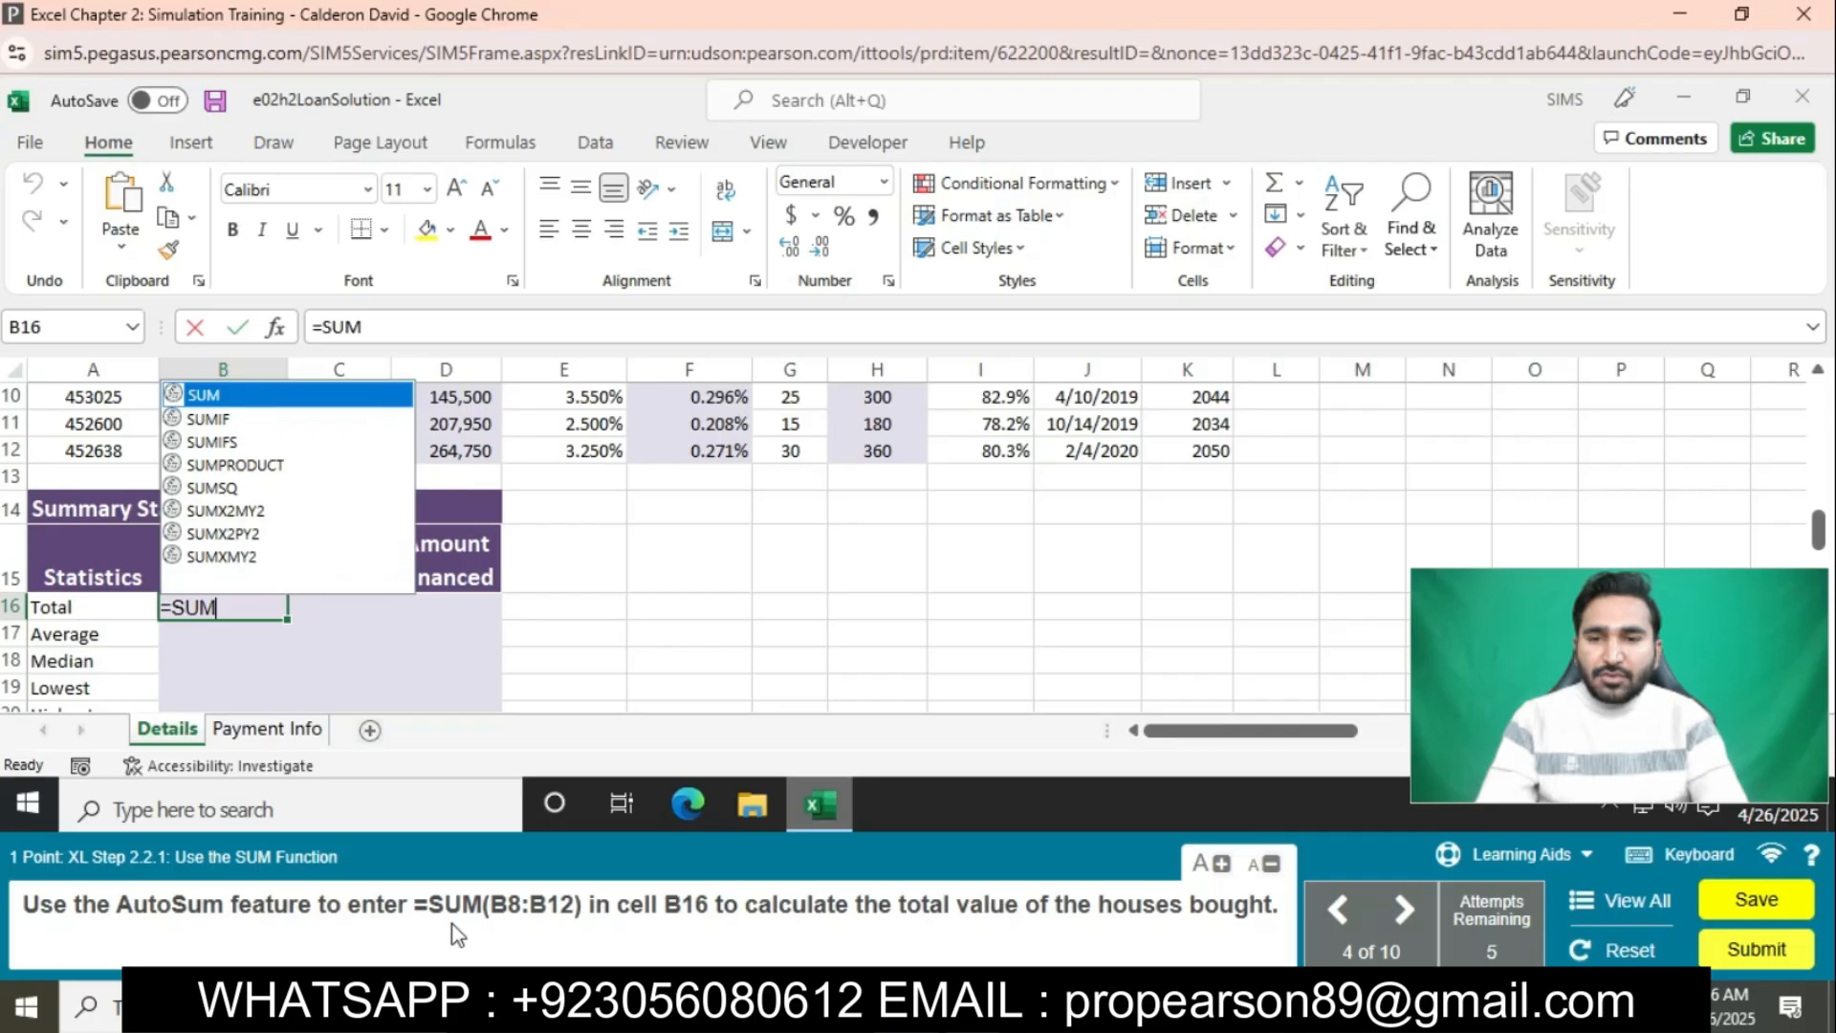
pyautogui.write('(B8')
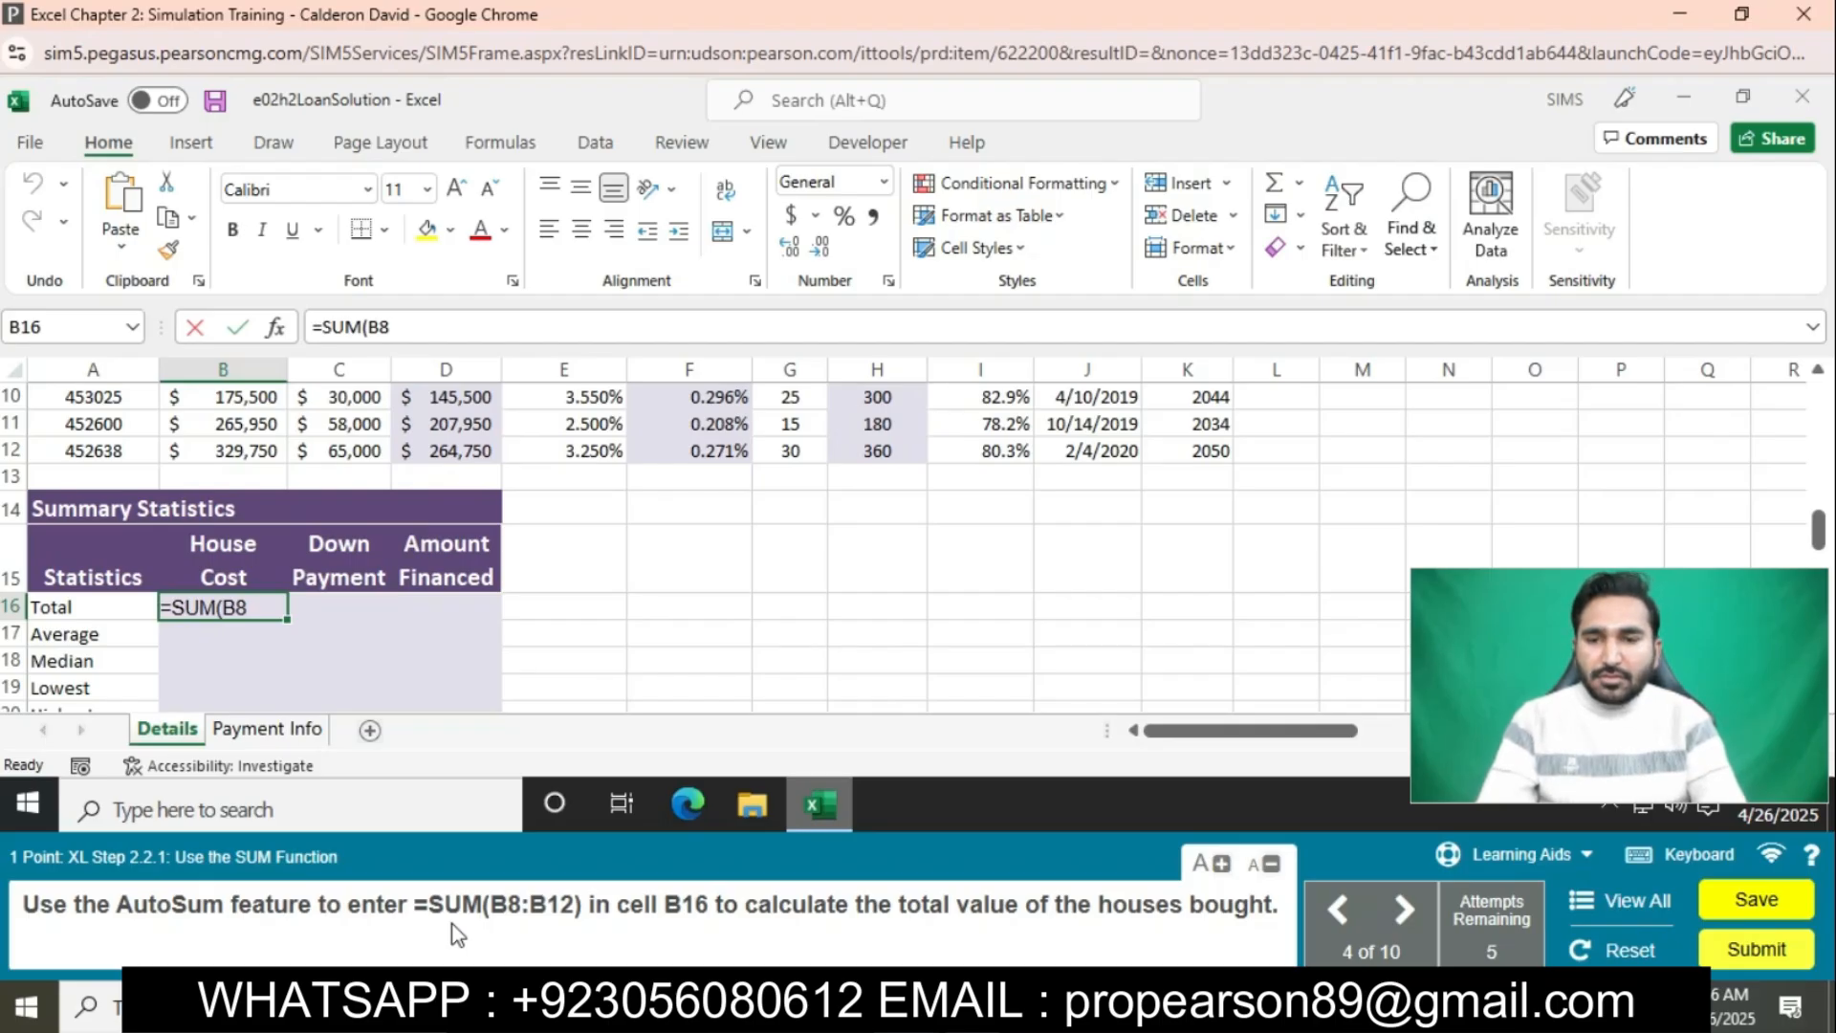
pyautogui.write(':B12')
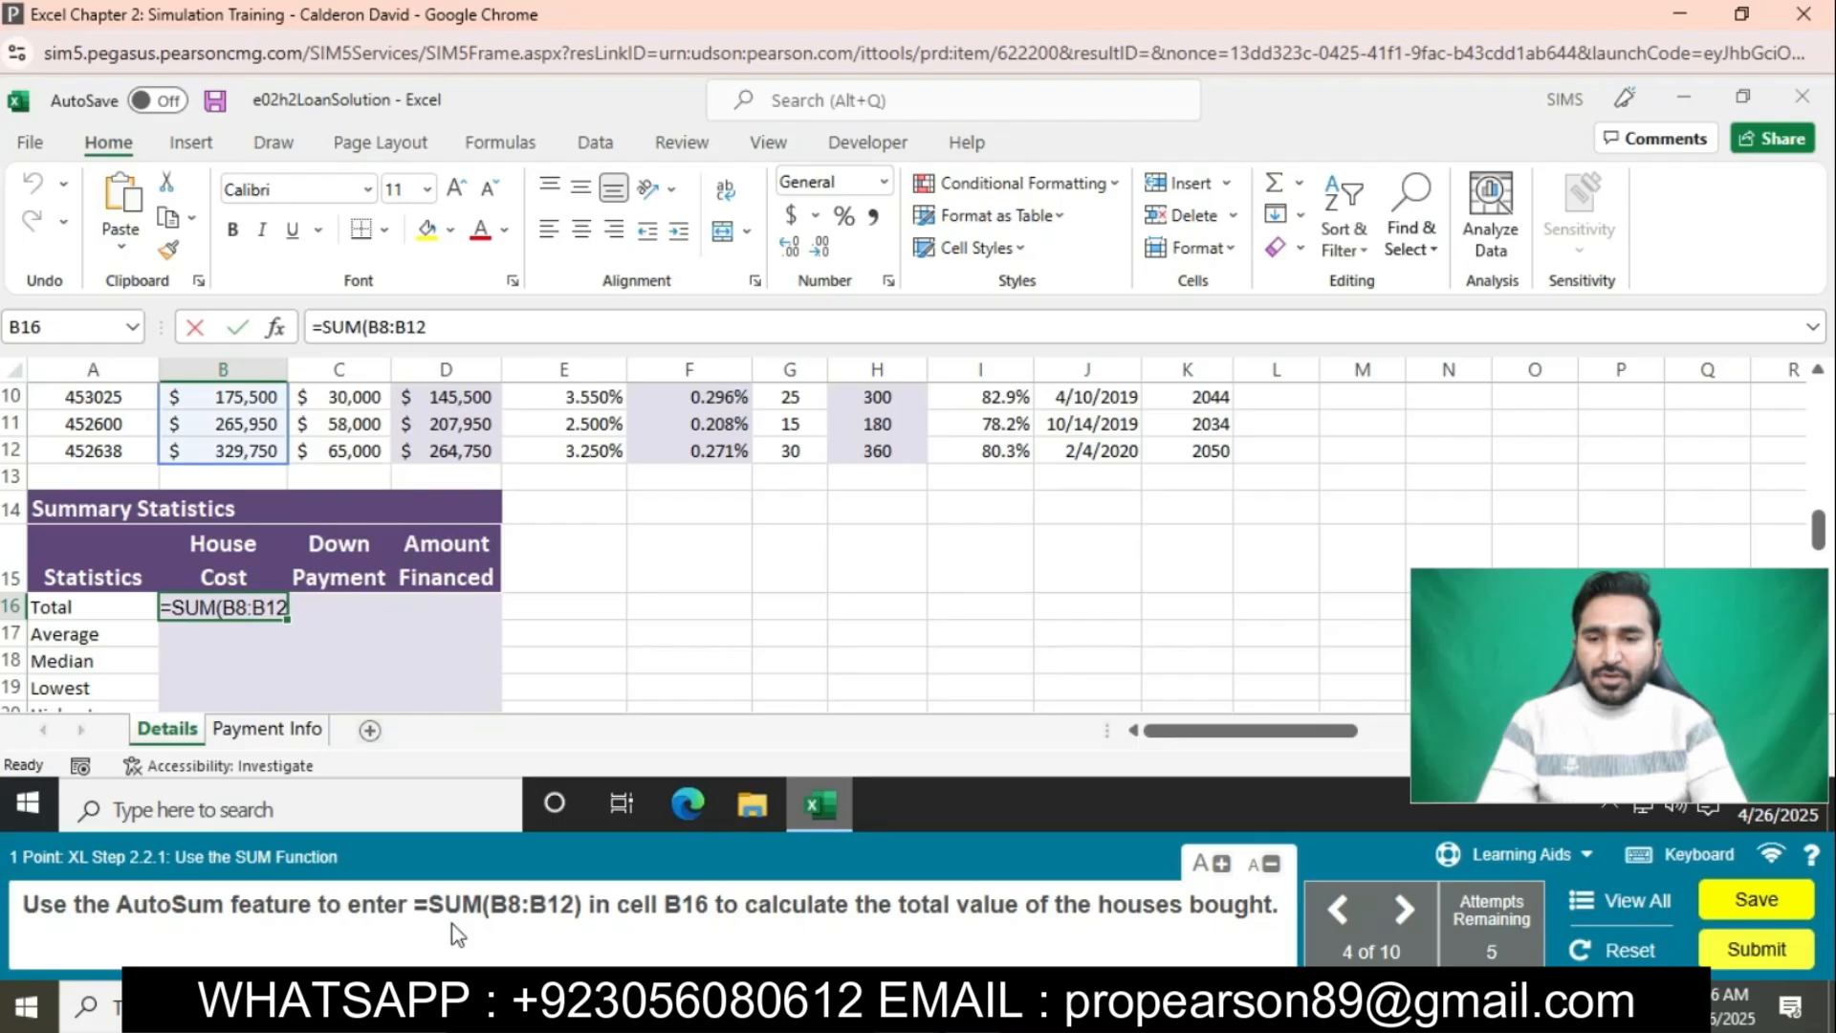
pyautogui.write(')')
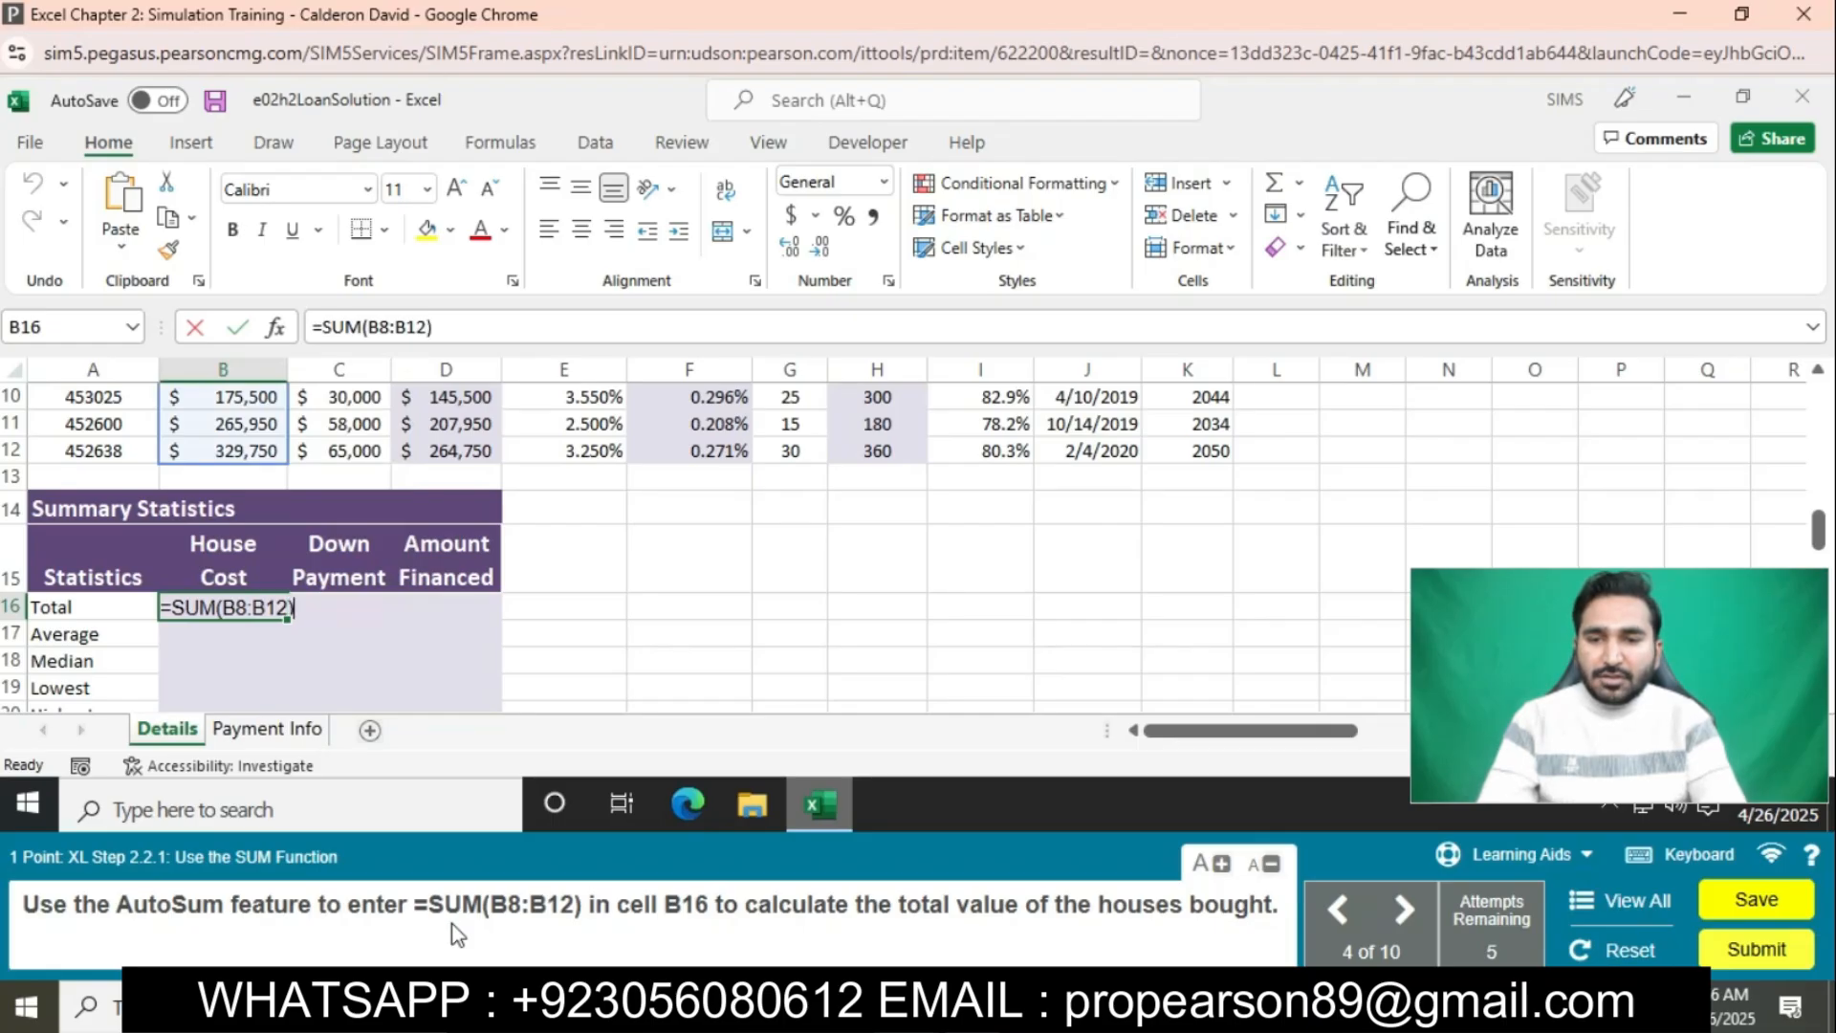
pyautogui.press('Return')
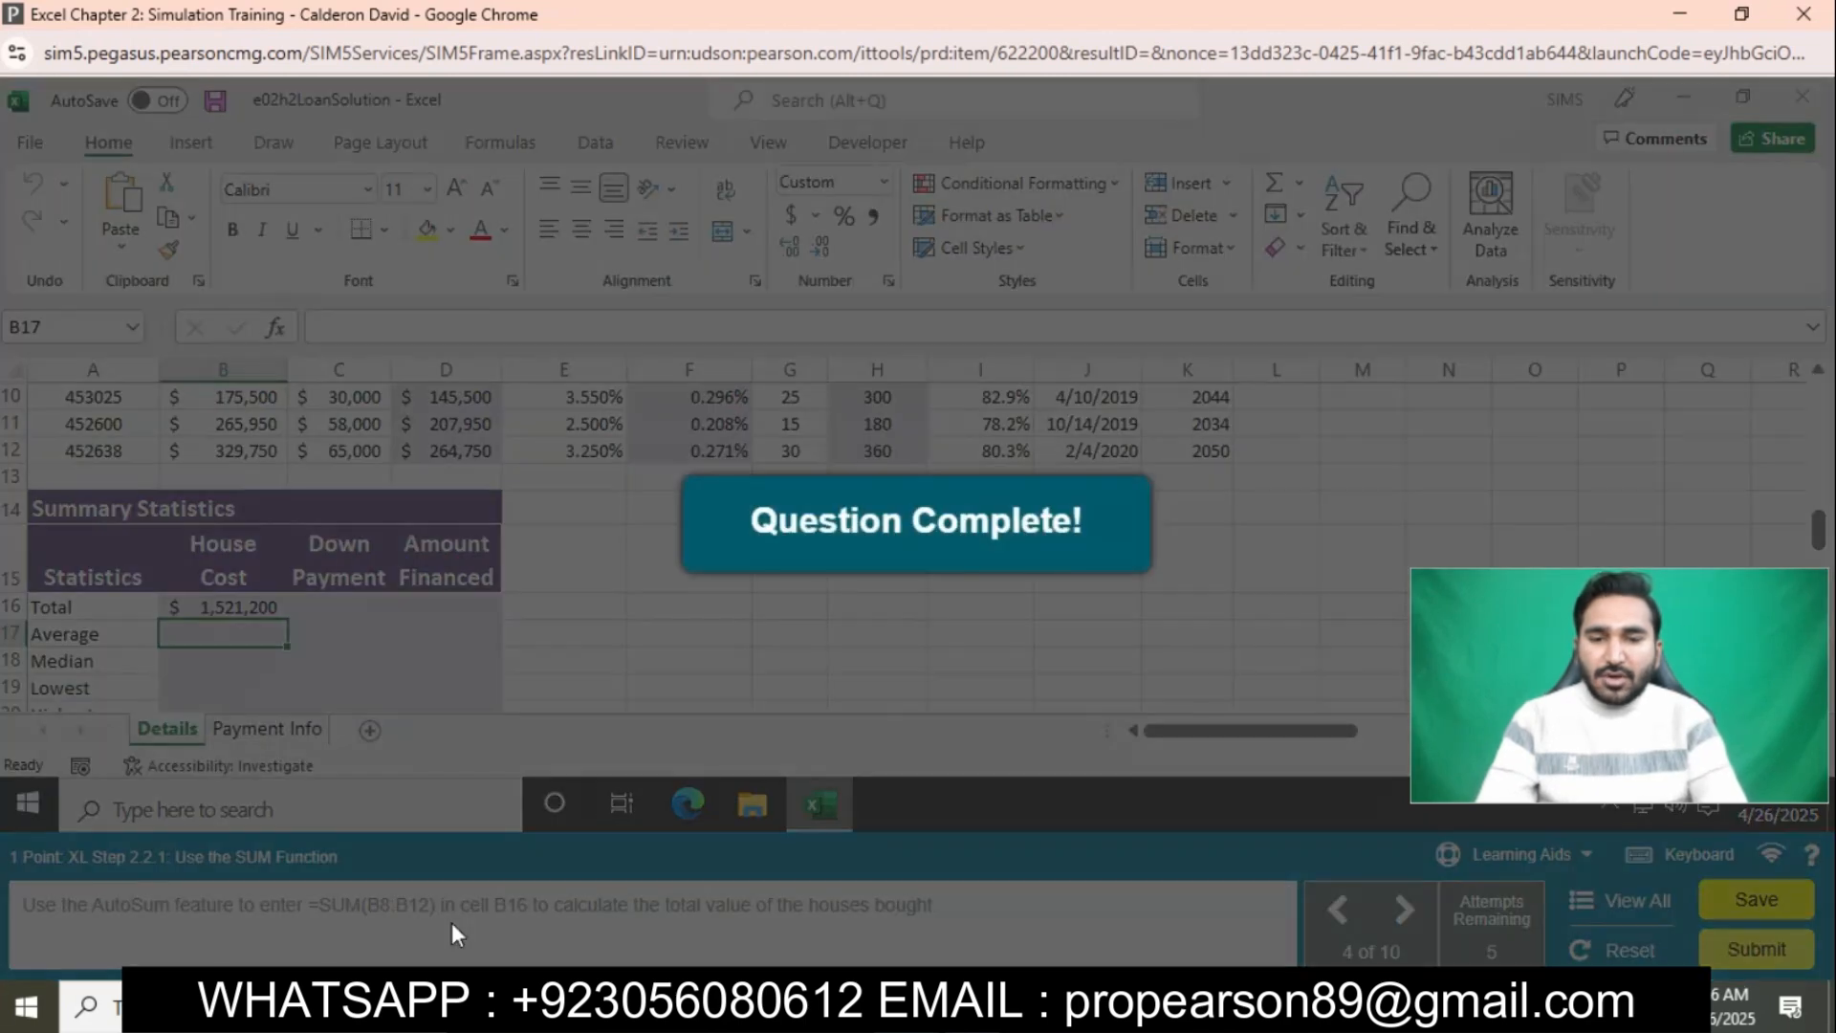
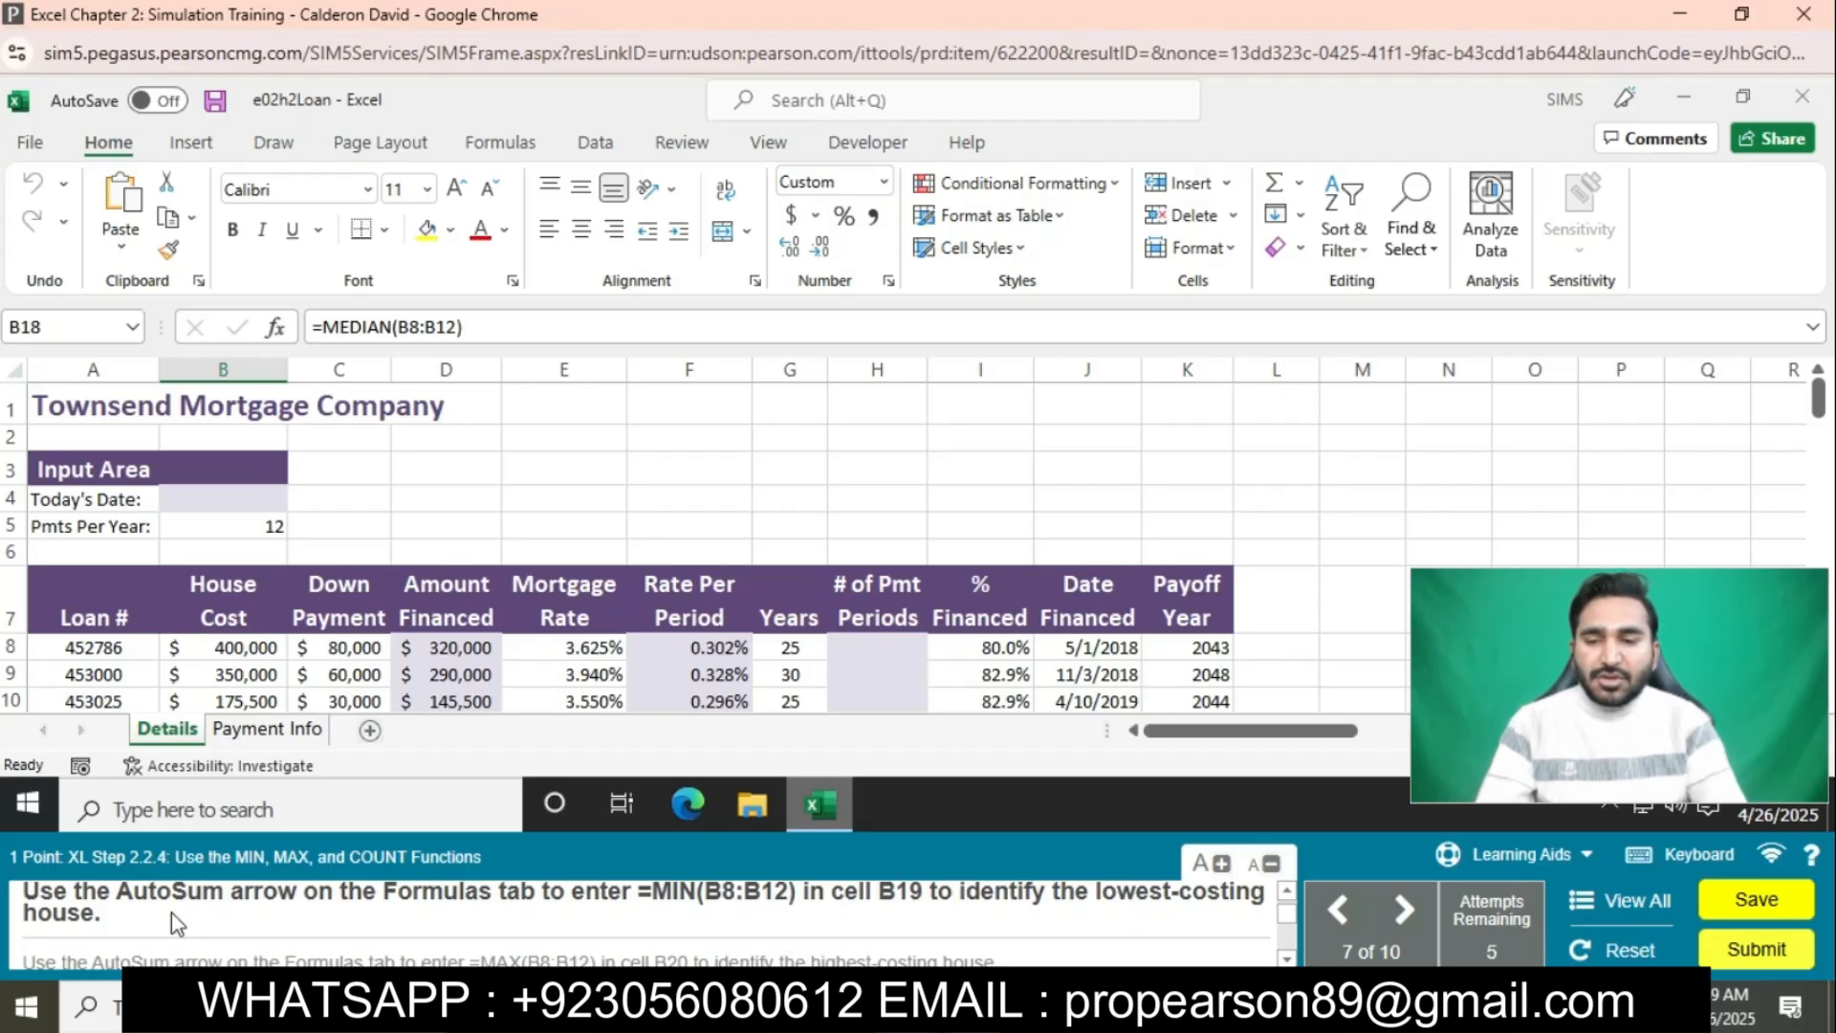
# Enter =MIN(B8:B12) in cell B19 to find the lowest house cost in the Summary Statistics section
pyautogui.scroll(-4, 533, 635)
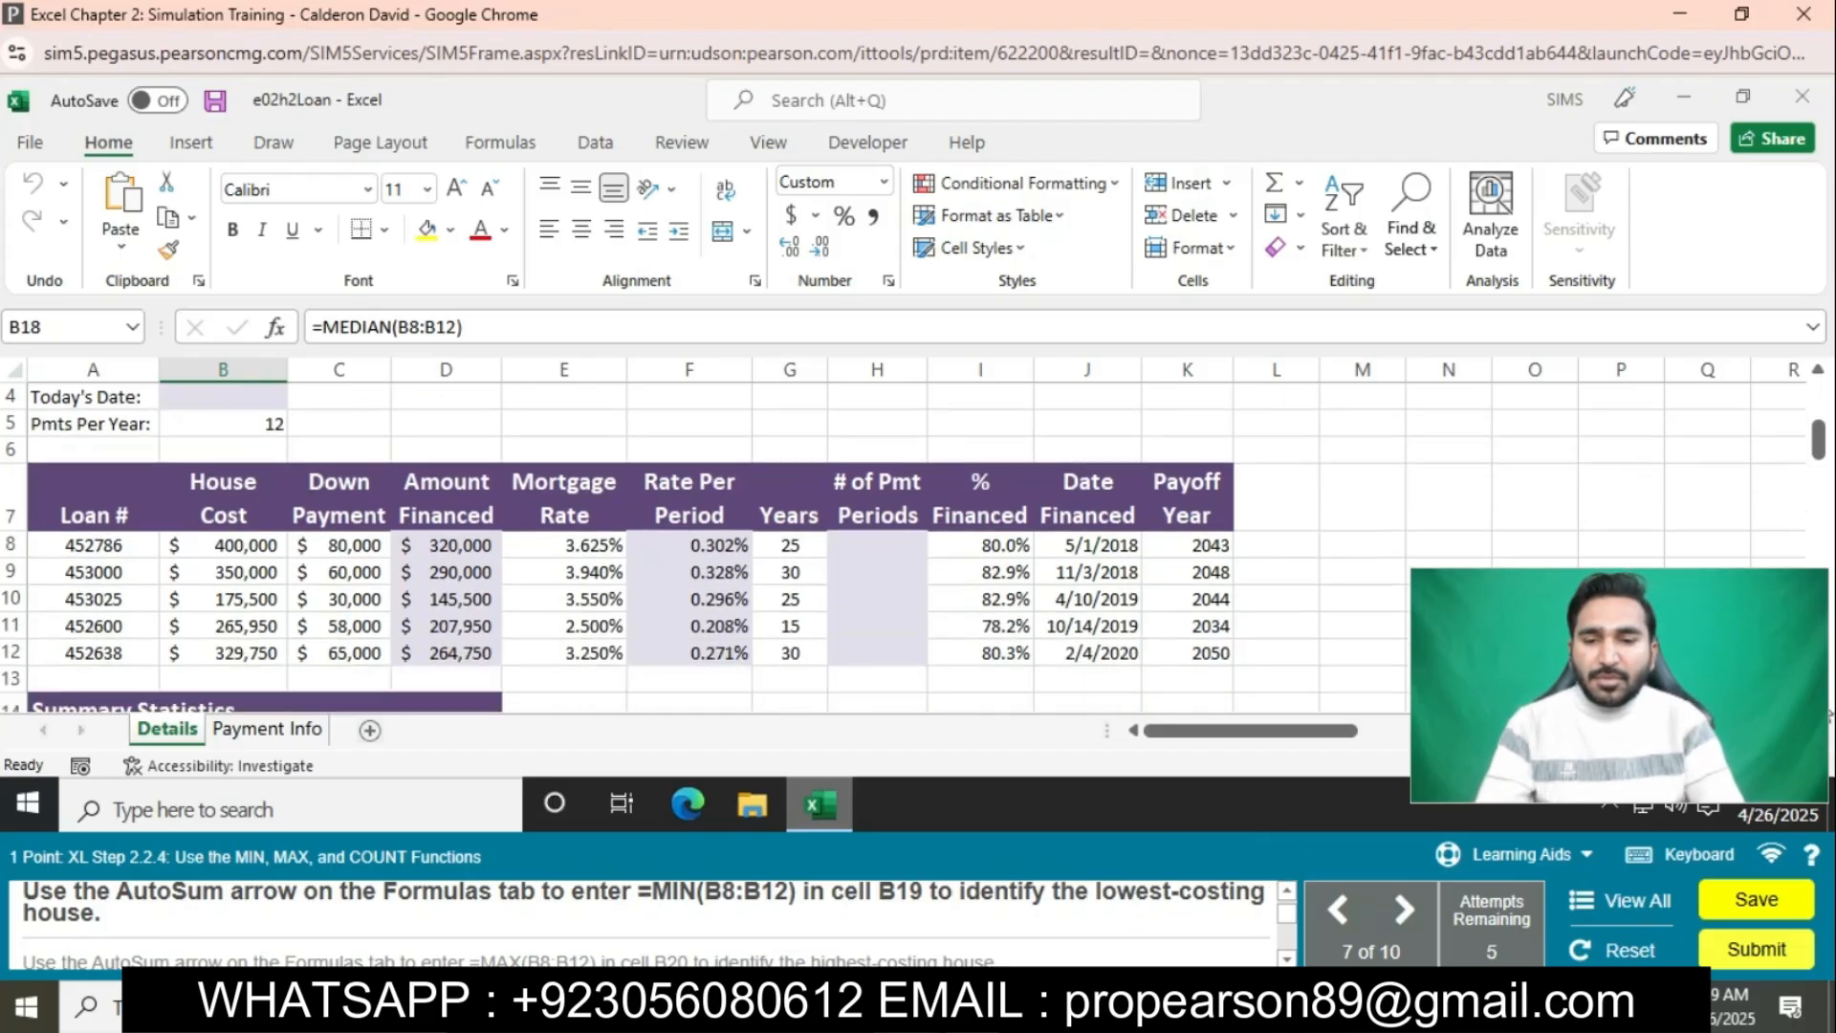
pyautogui.click(241, 610)
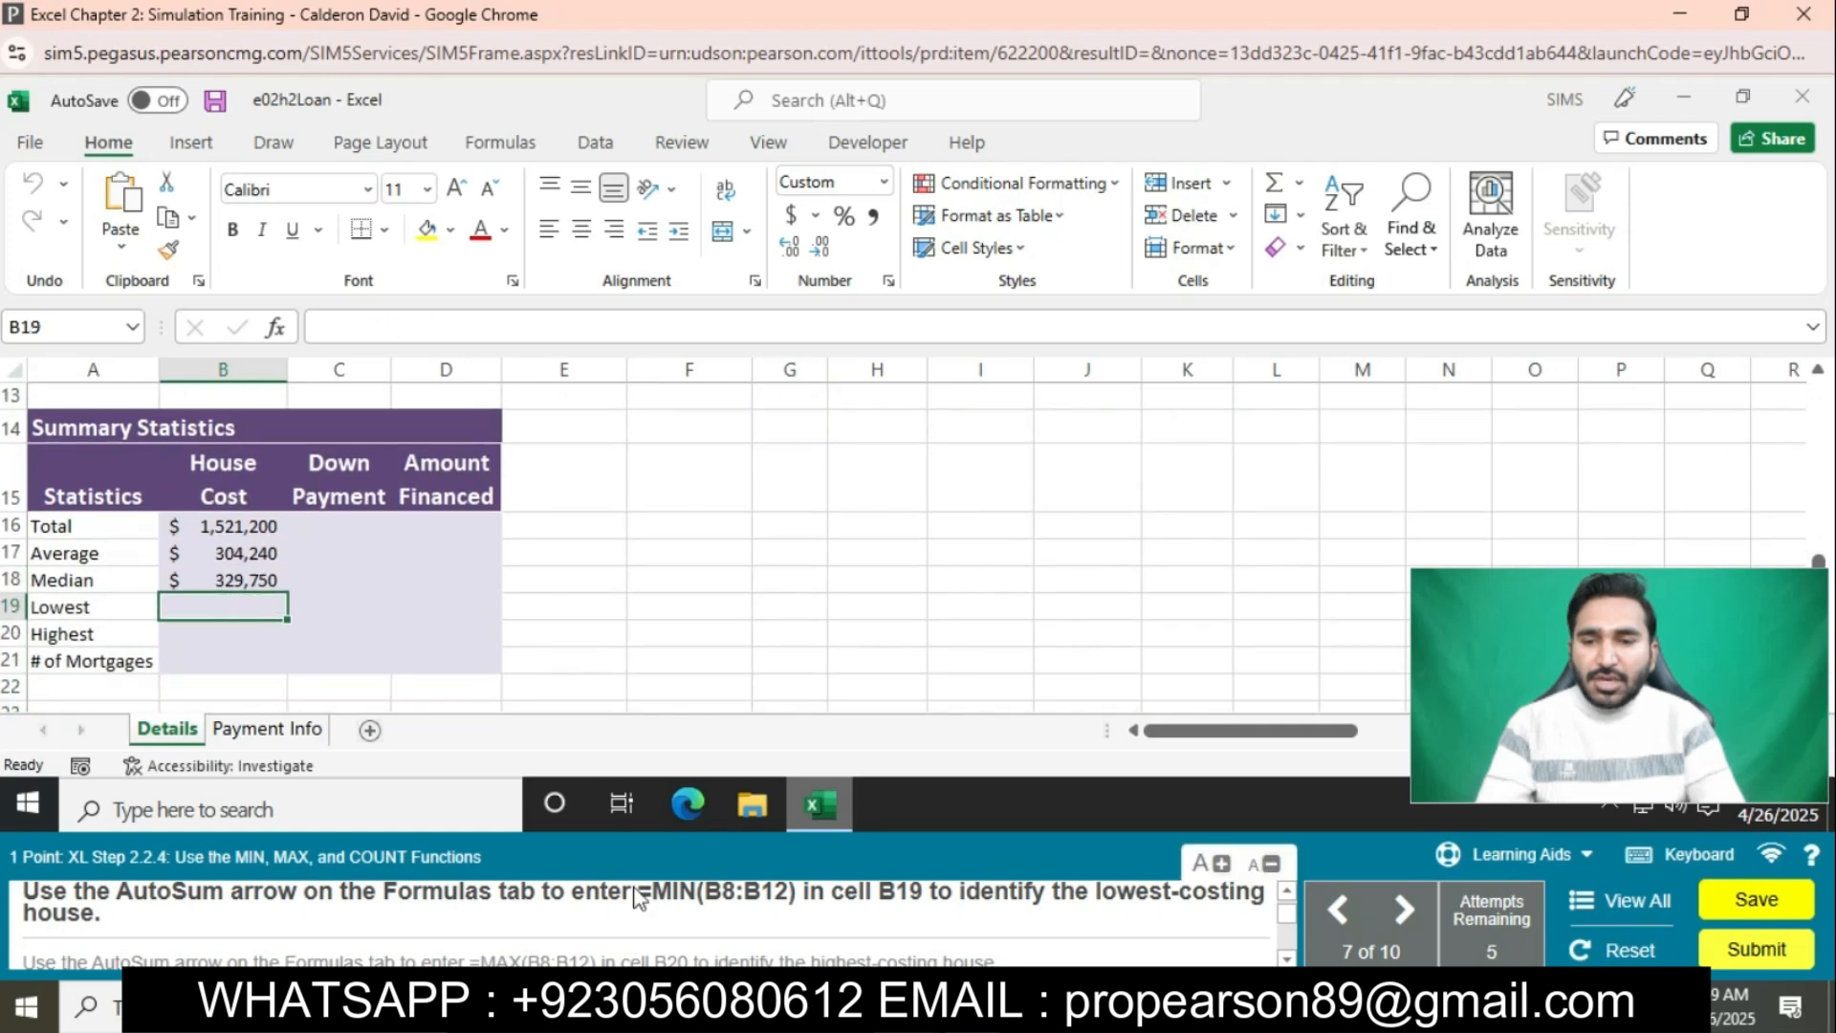
pyautogui.write('=')
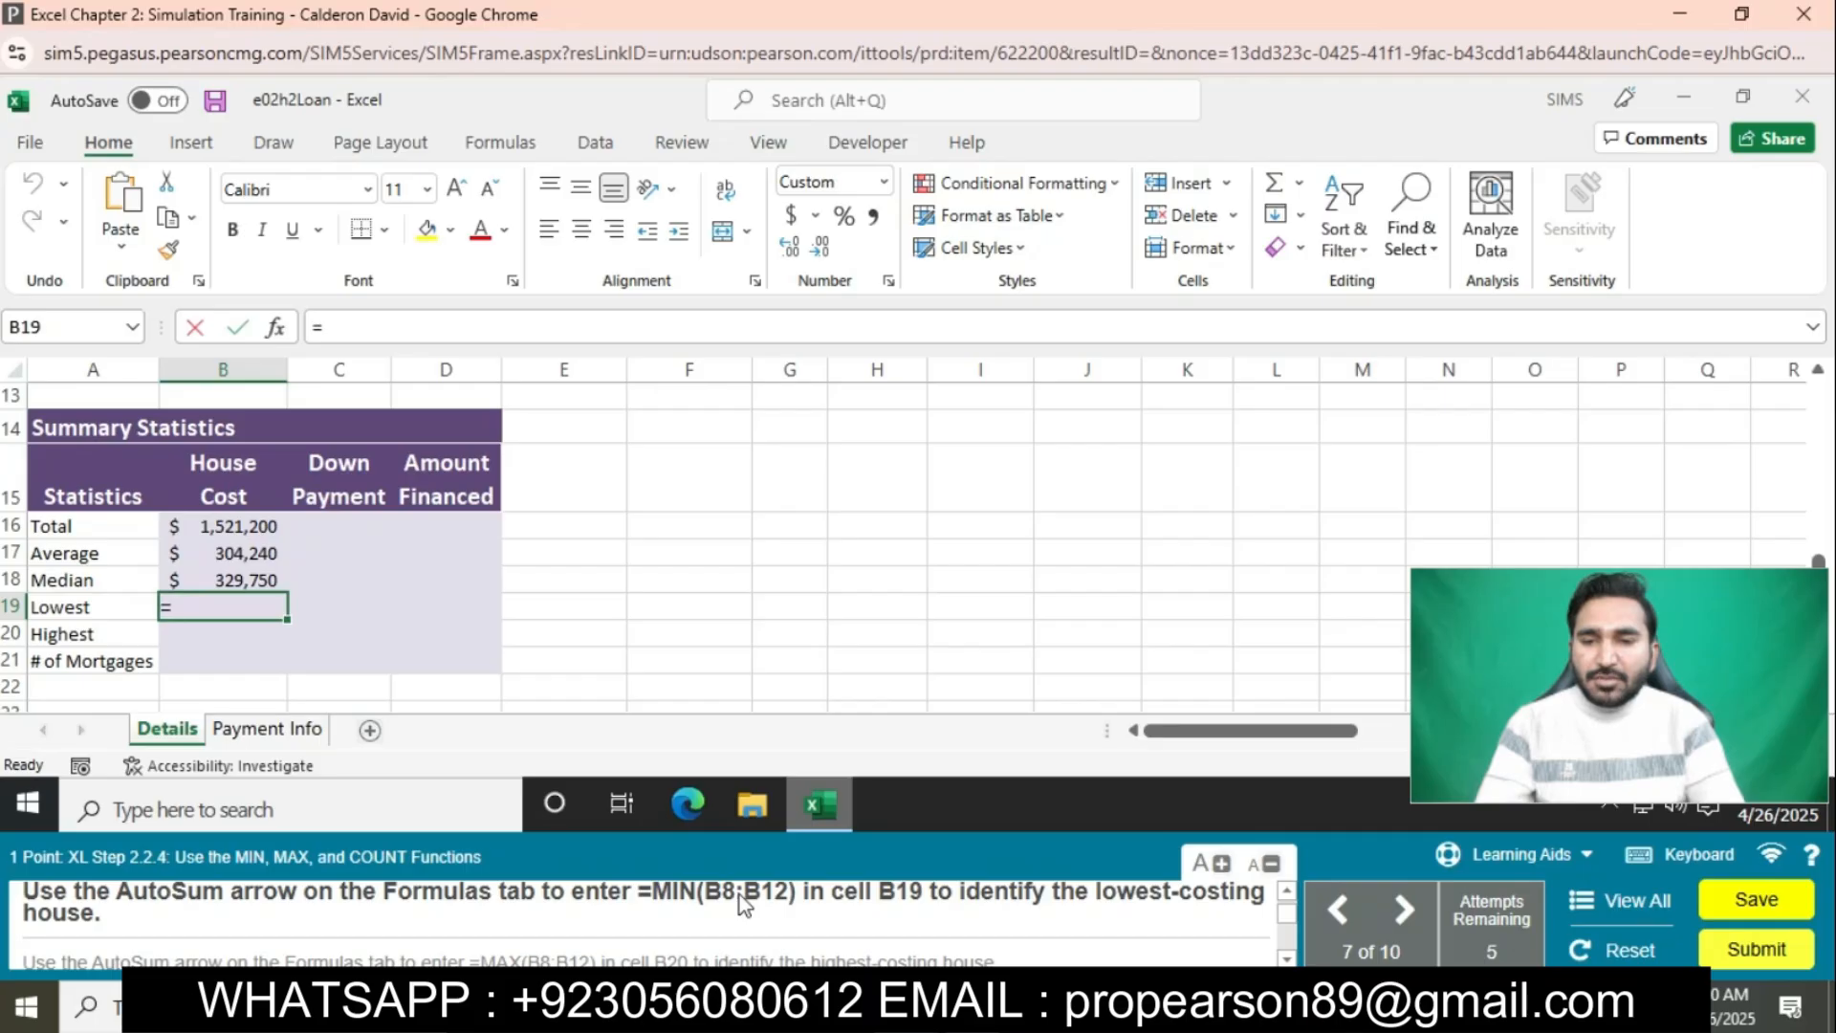
pyautogui.write('MIN')
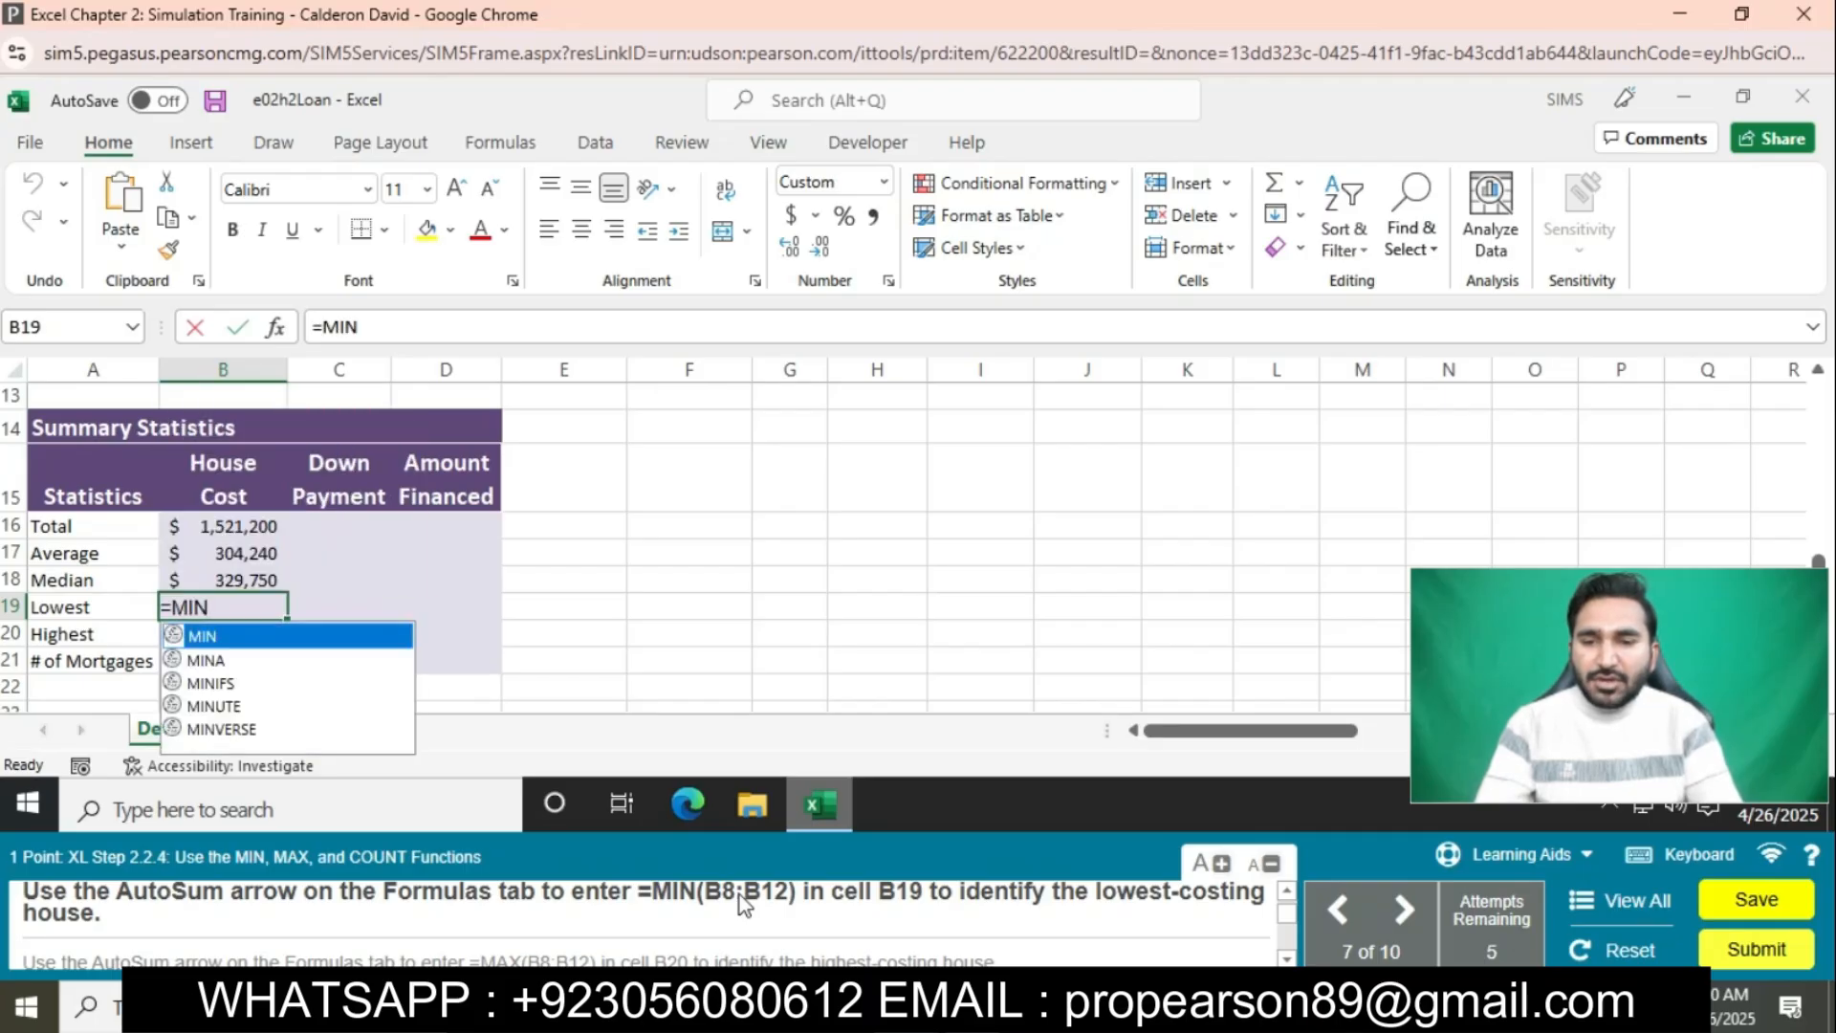
pyautogui.write('(B8')
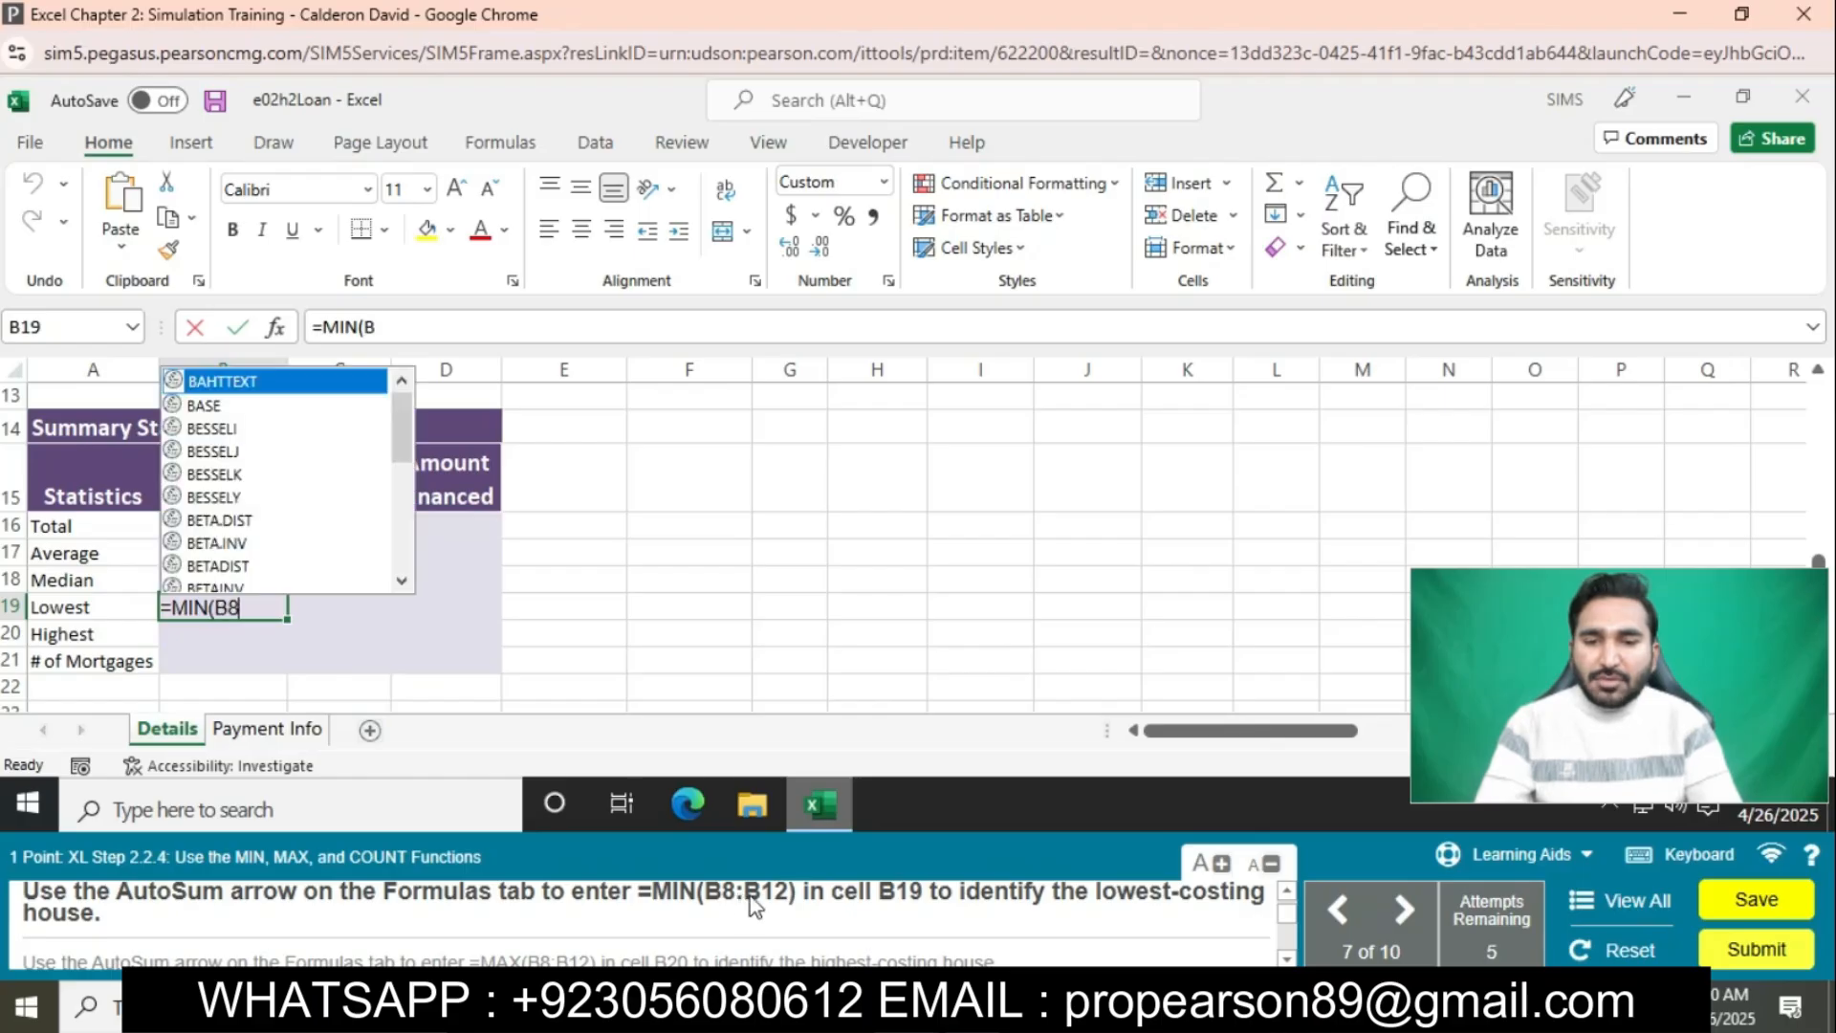
pyautogui.write(':')
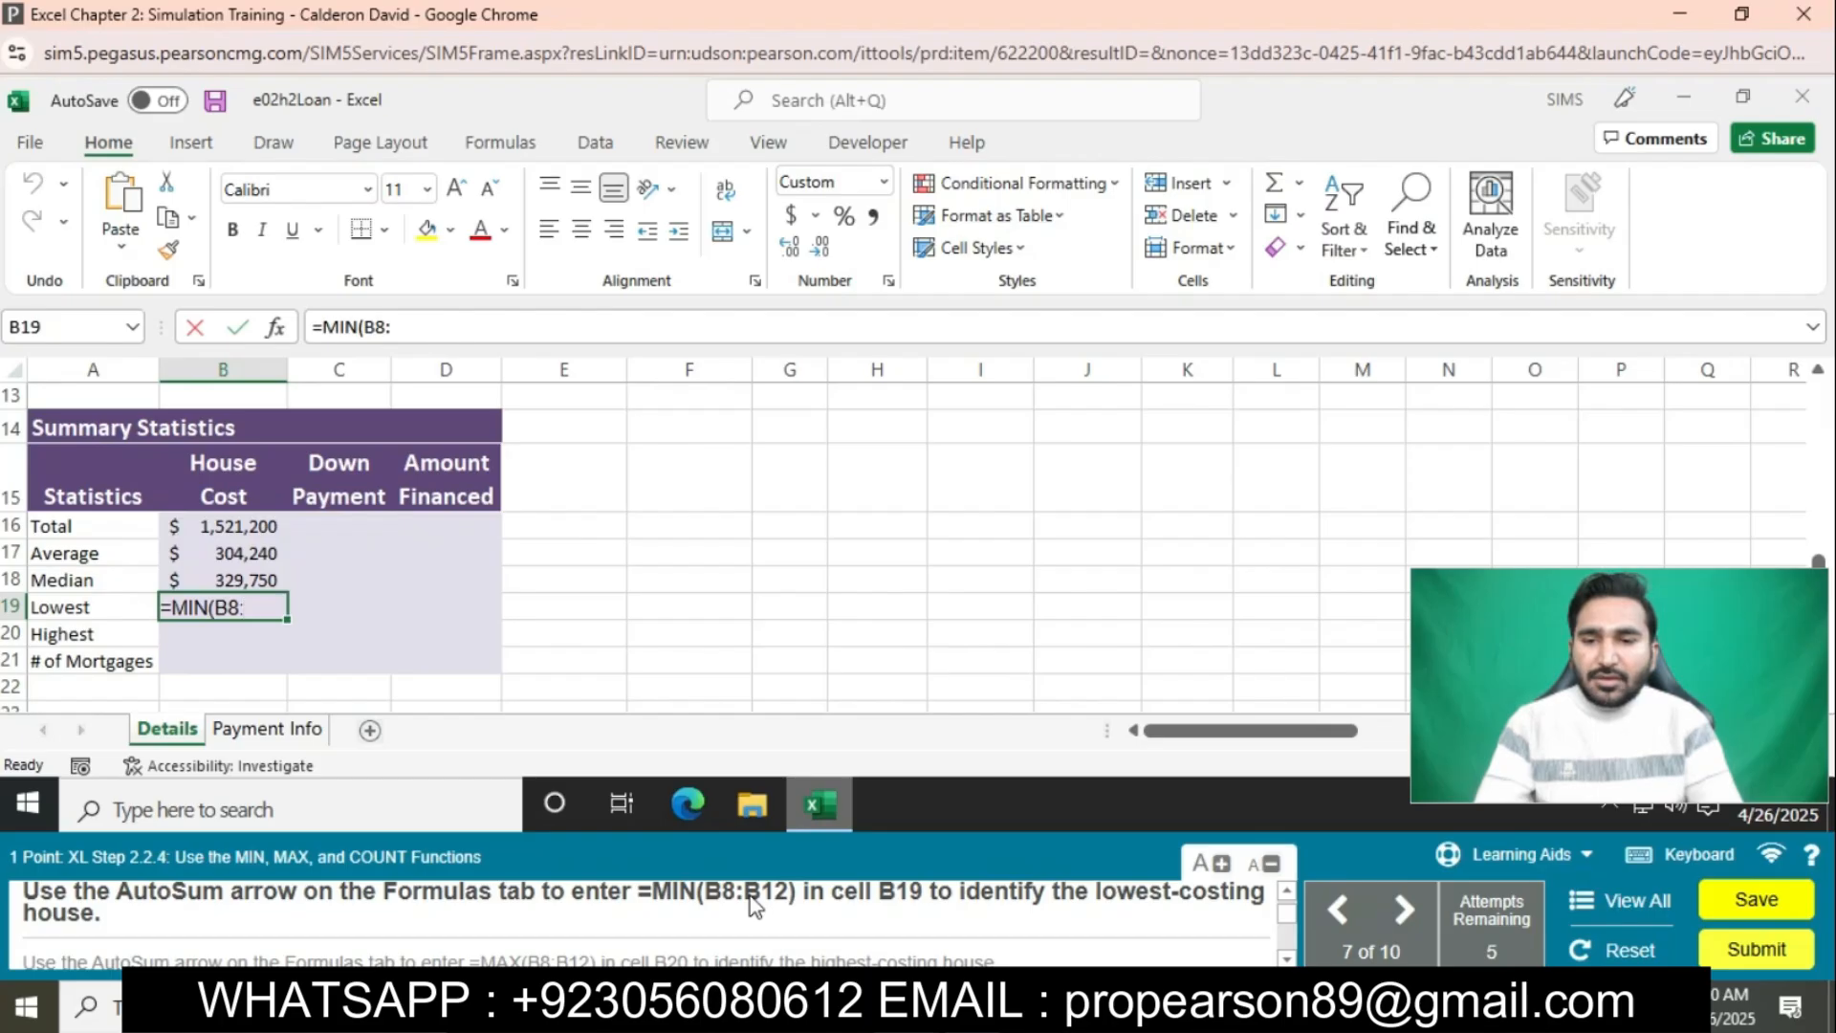
pyautogui.write('B12')
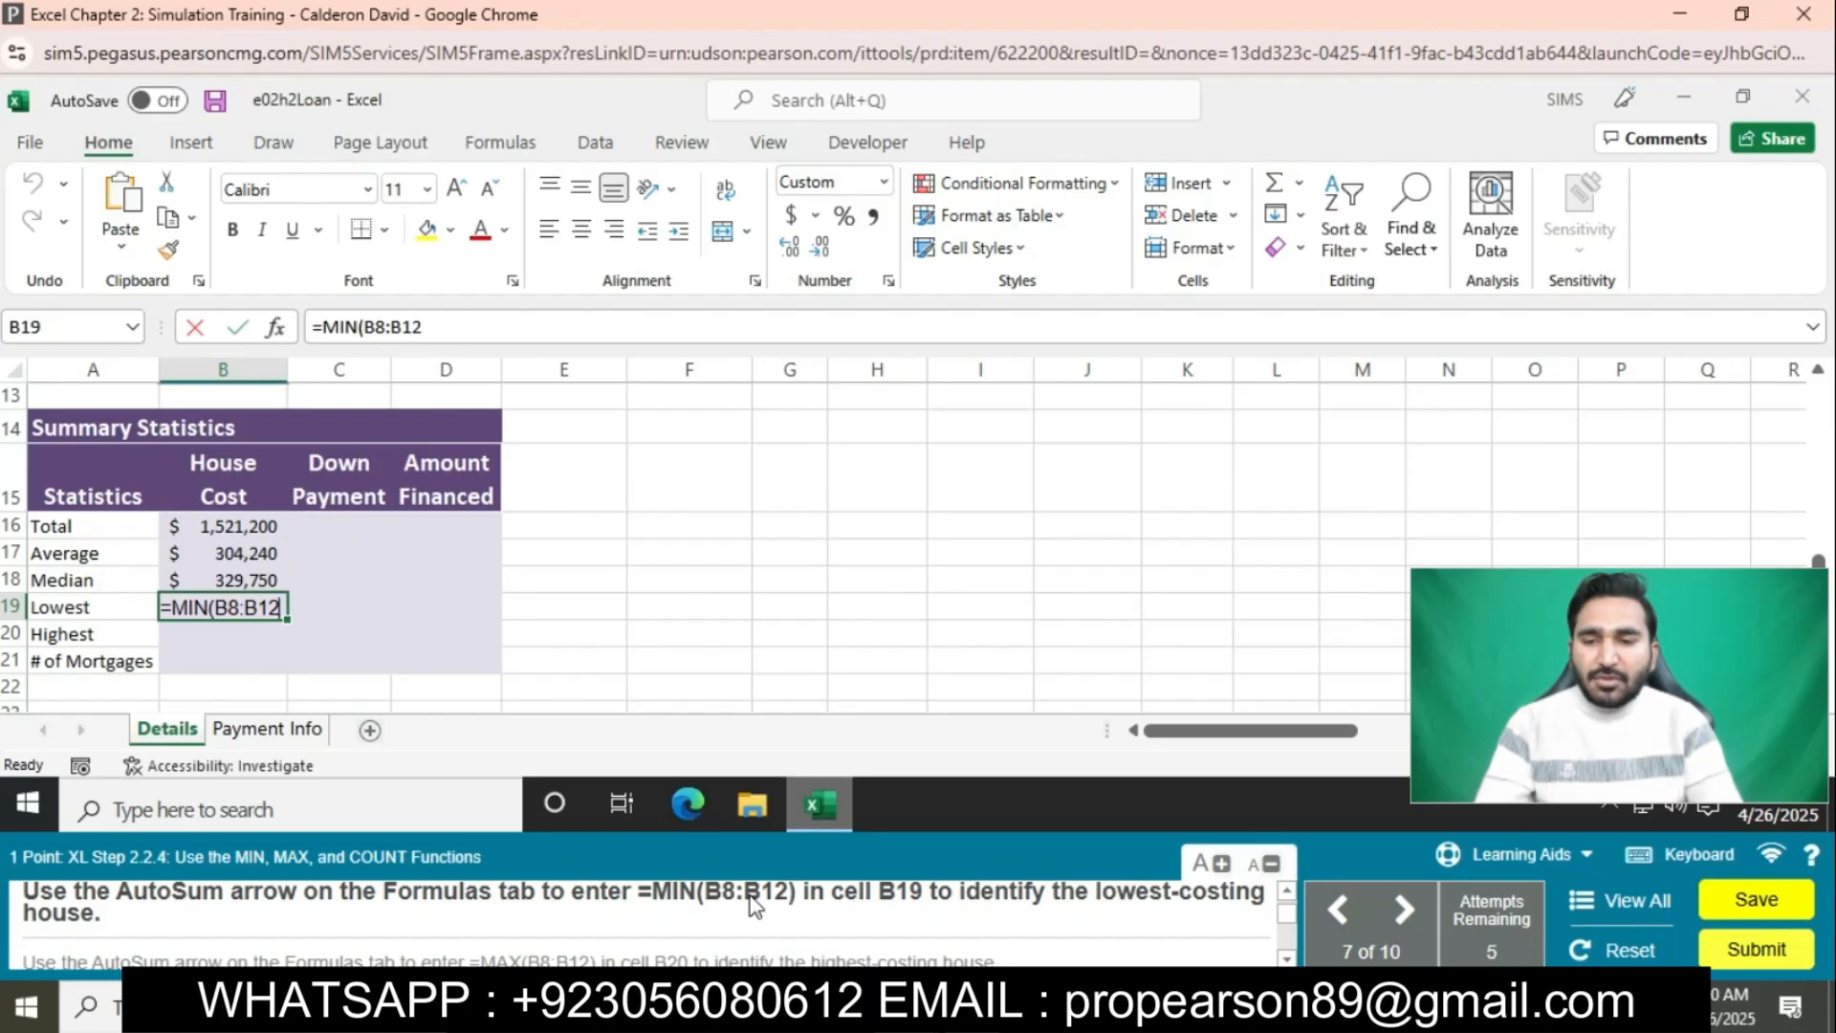
pyautogui.press('Return')
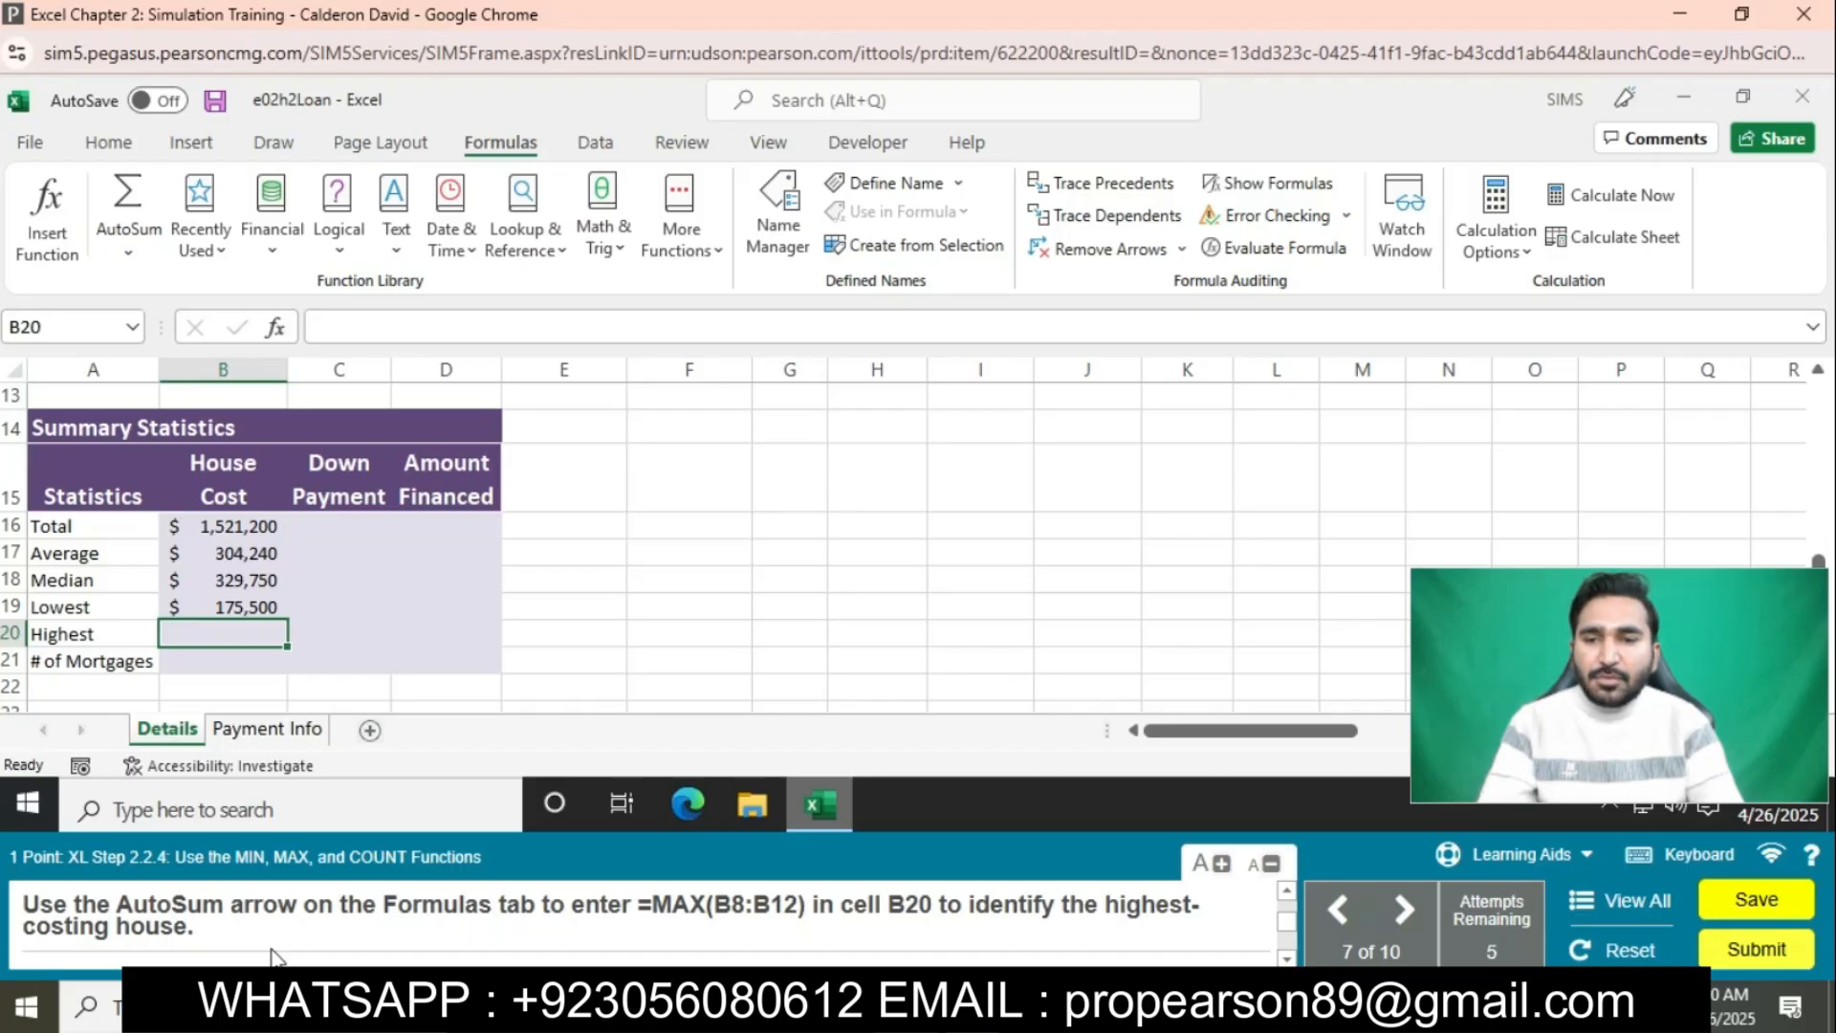
# Enter =MAX(B8:B12) in cell B20 to find the highest house cost
pyautogui.write('=')
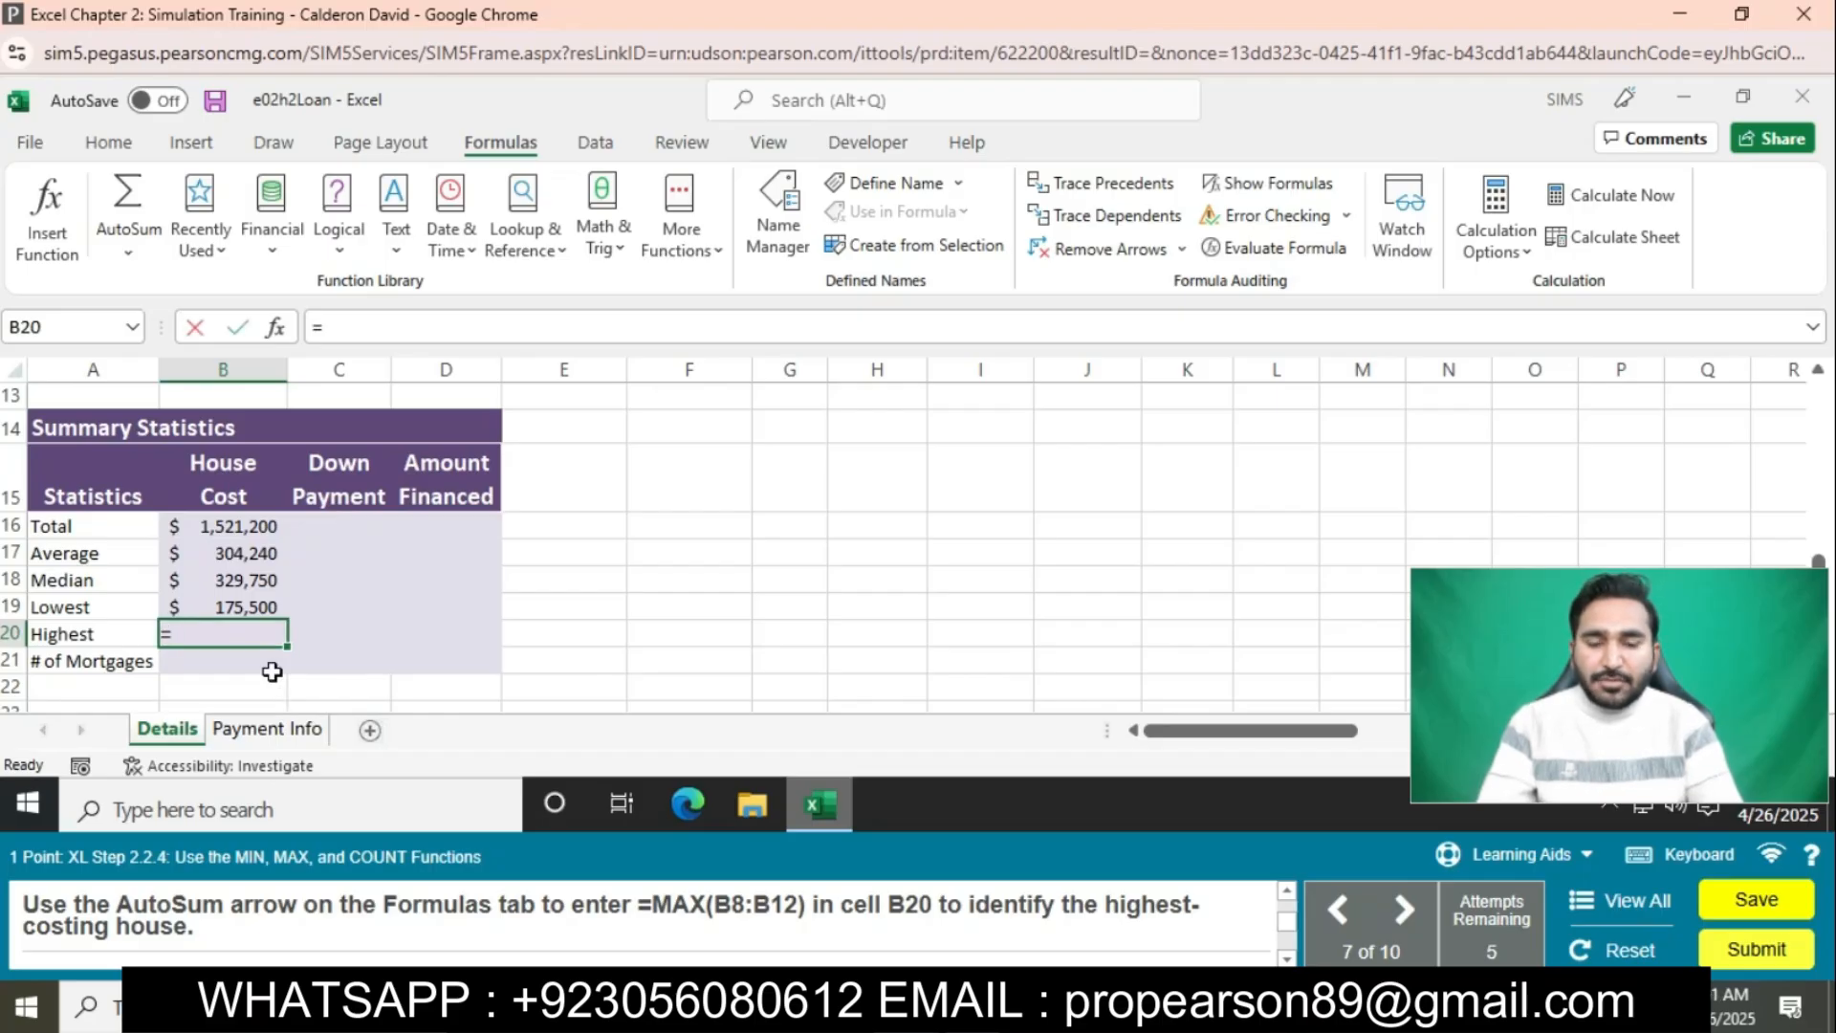
pyautogui.write('MAX')
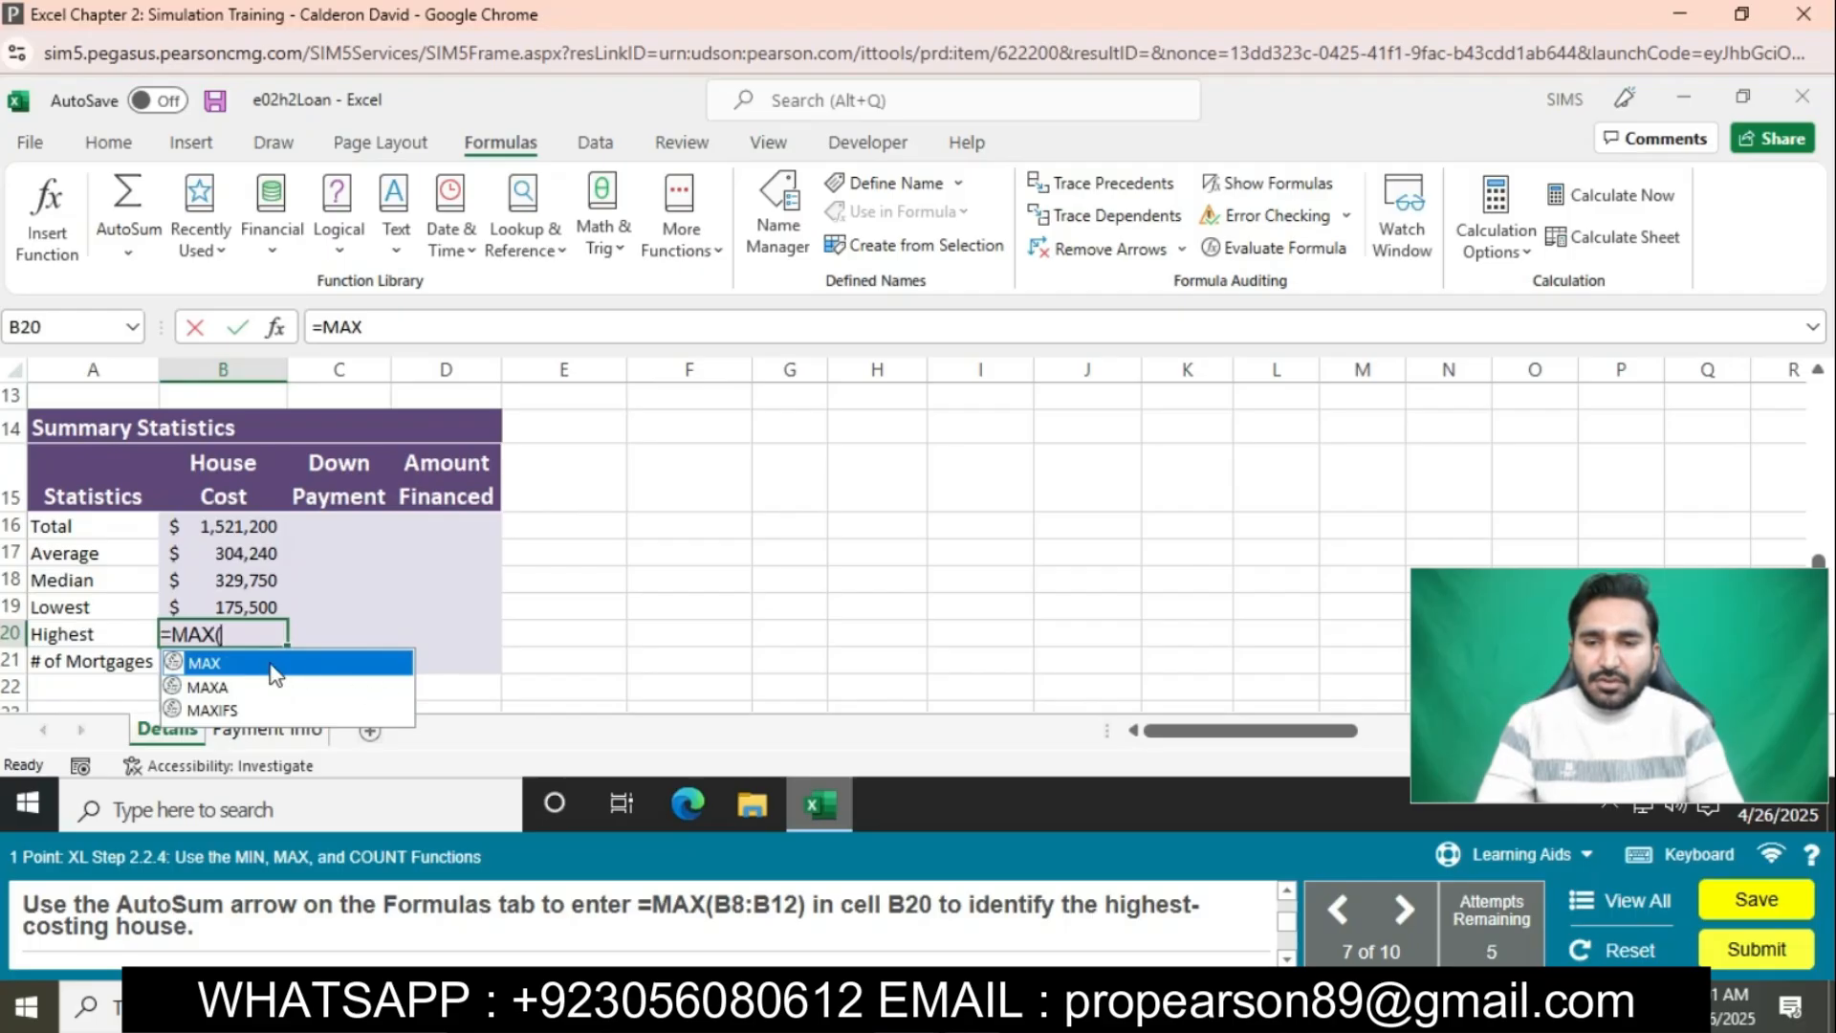
pyautogui.doubleClick(271, 663)
pyautogui.write('B8:')
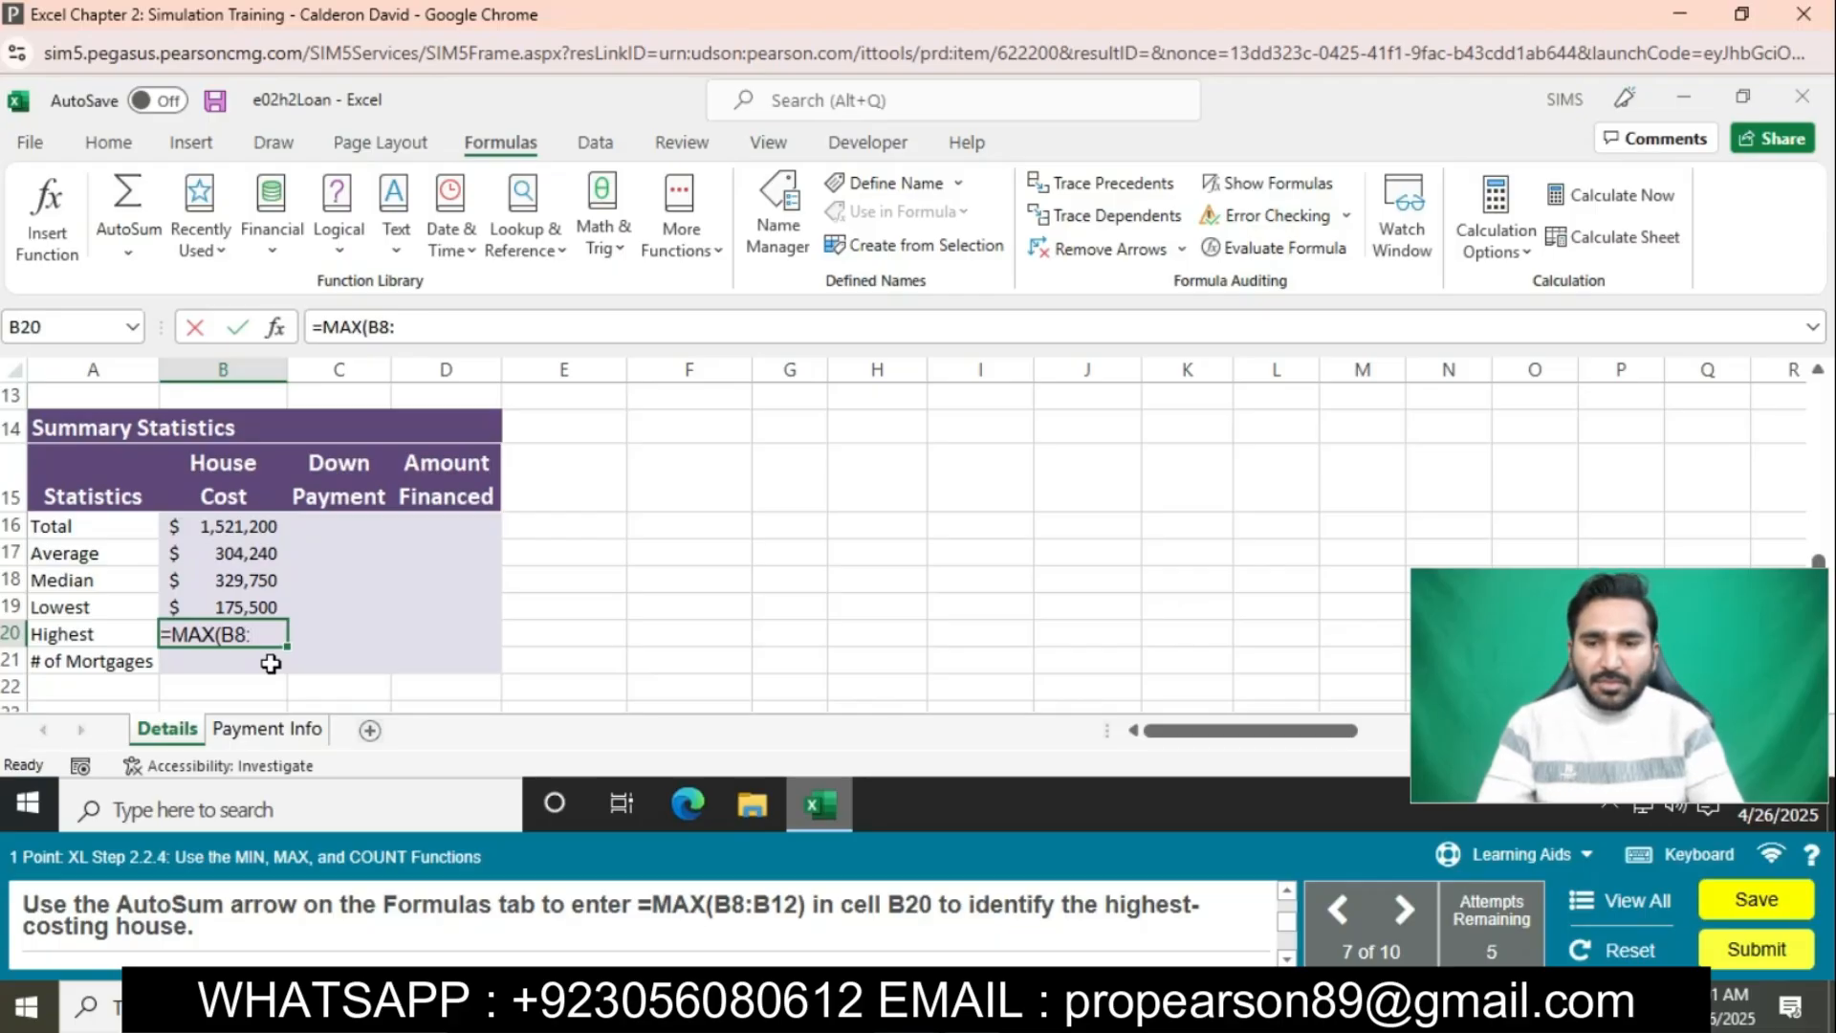
pyautogui.write('B12)')
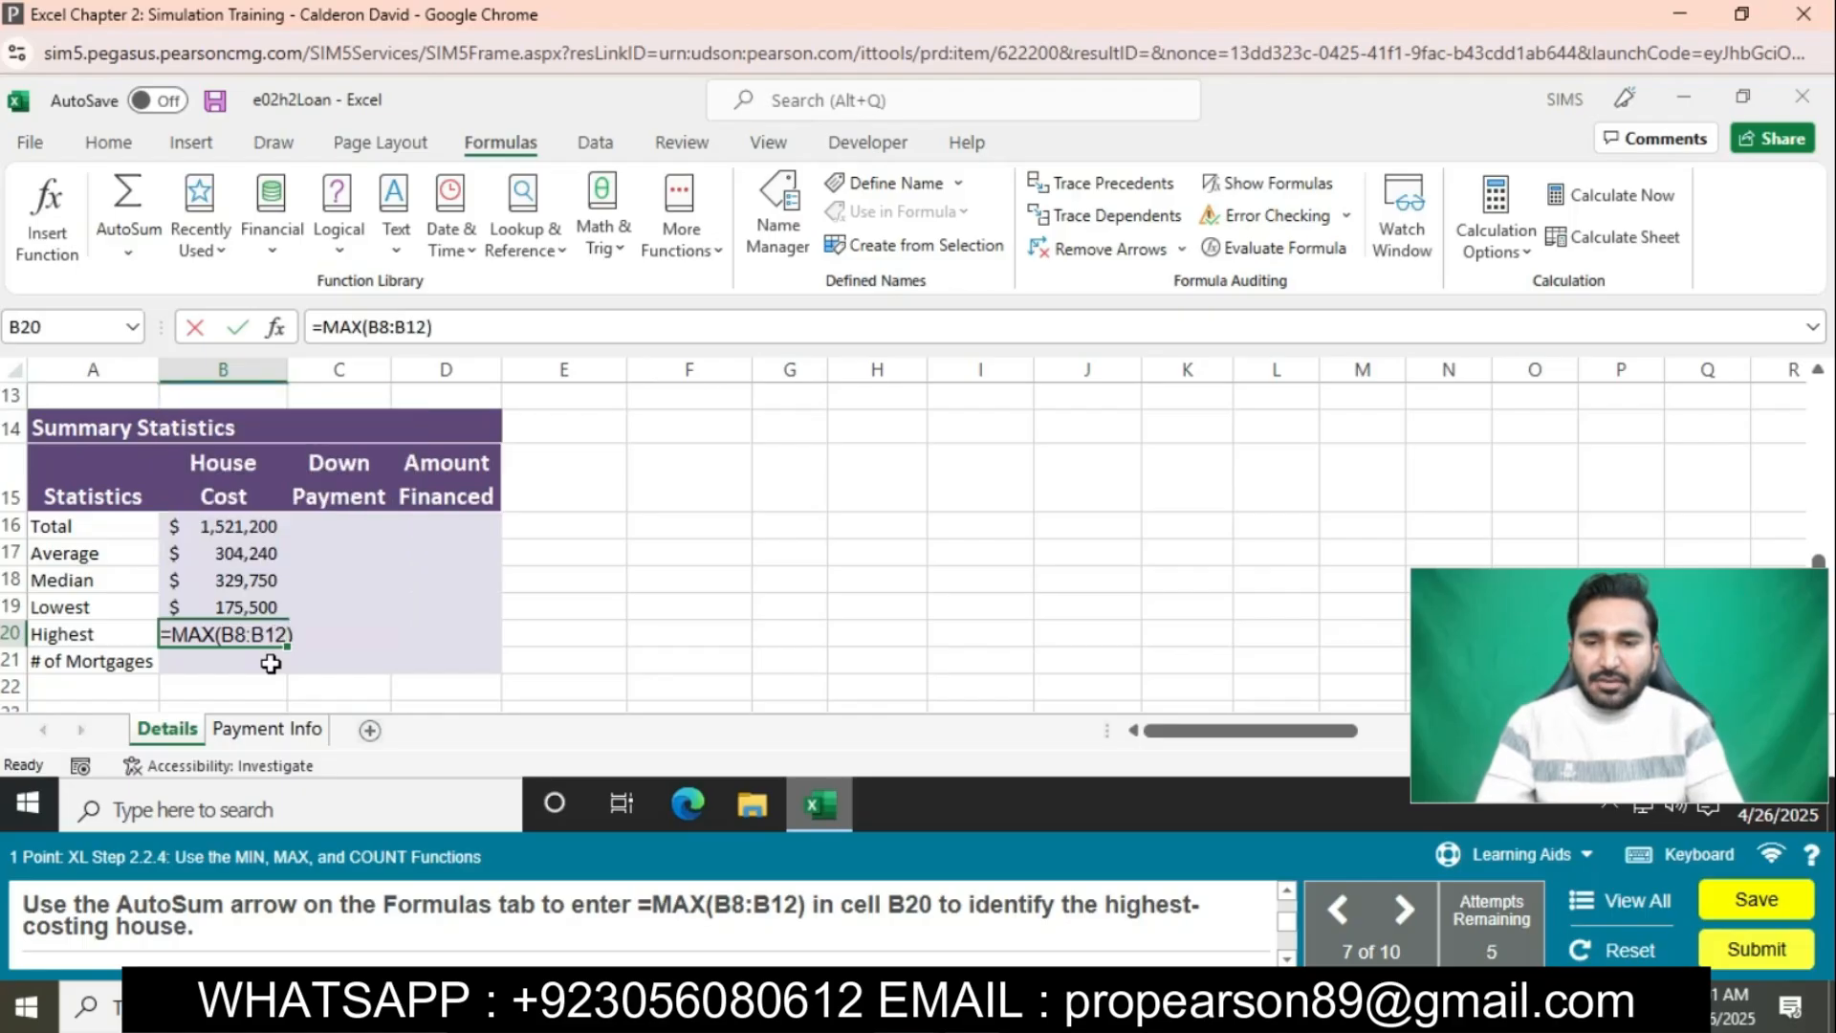
pyautogui.press('Return')
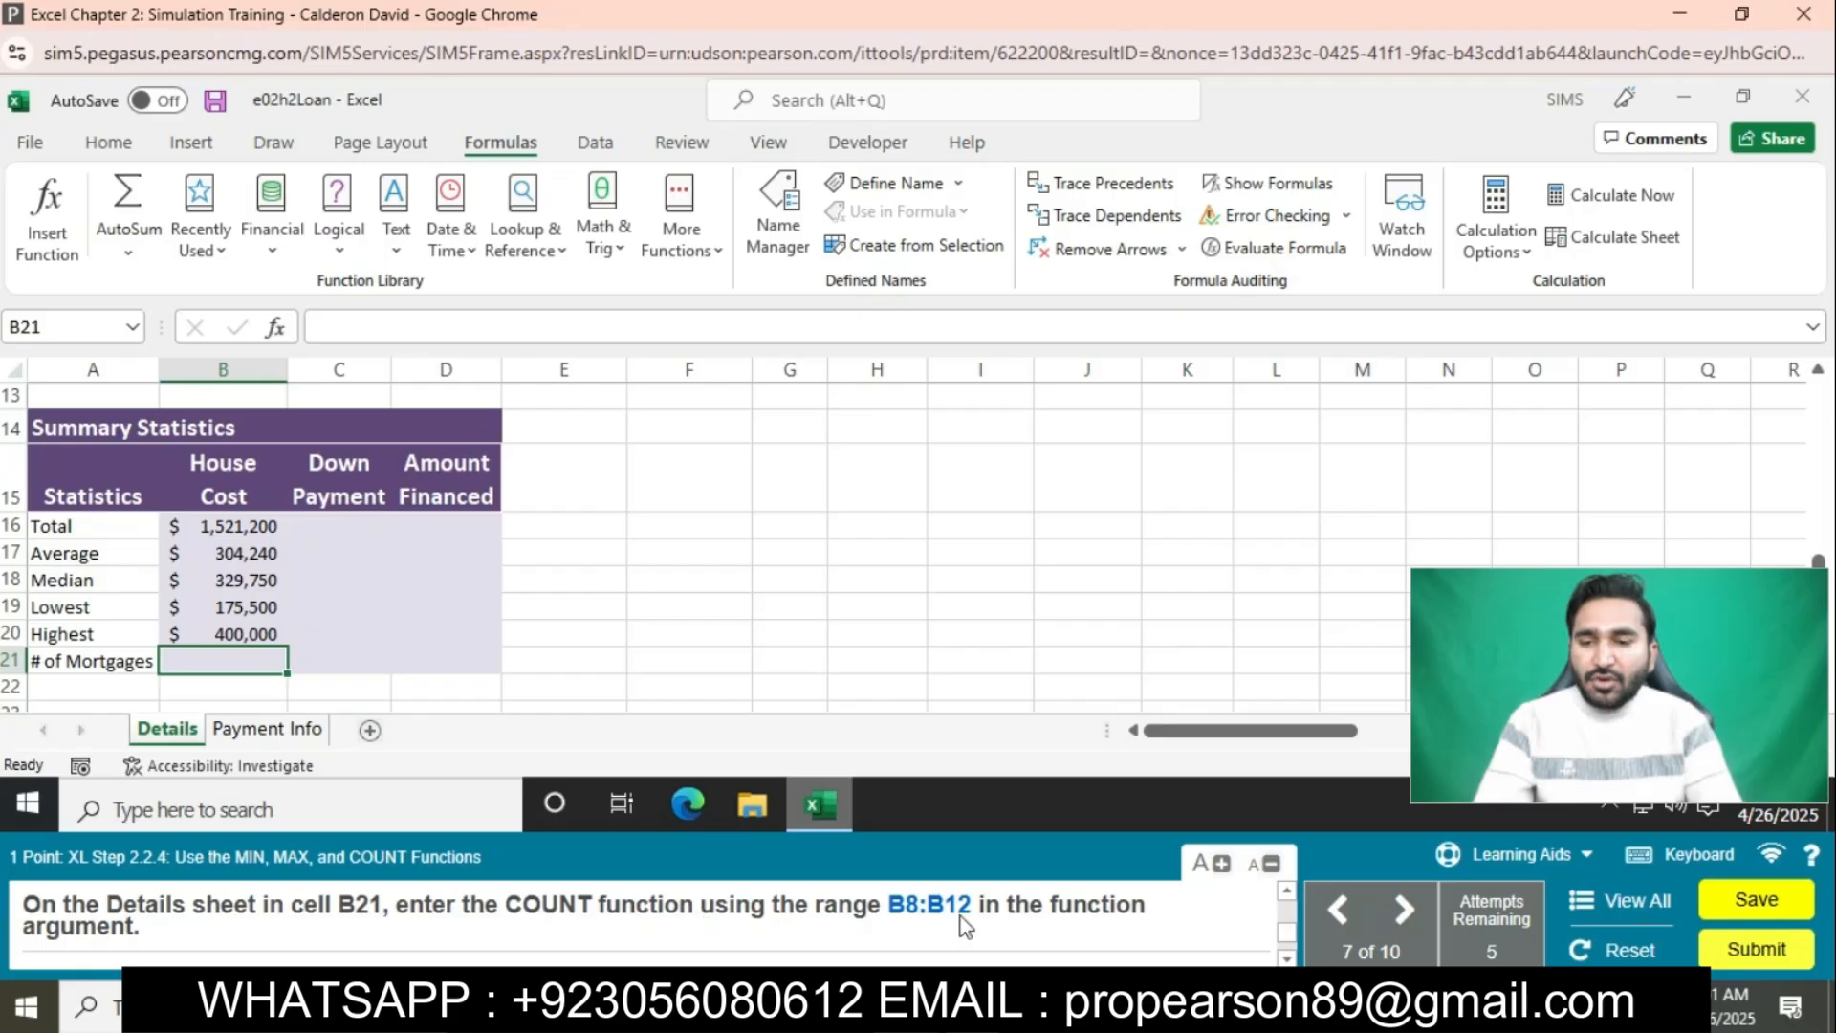
# Enter =COUNT(B8:B12) in cell B21 to count the number of mortgages
pyautogui.write('=')
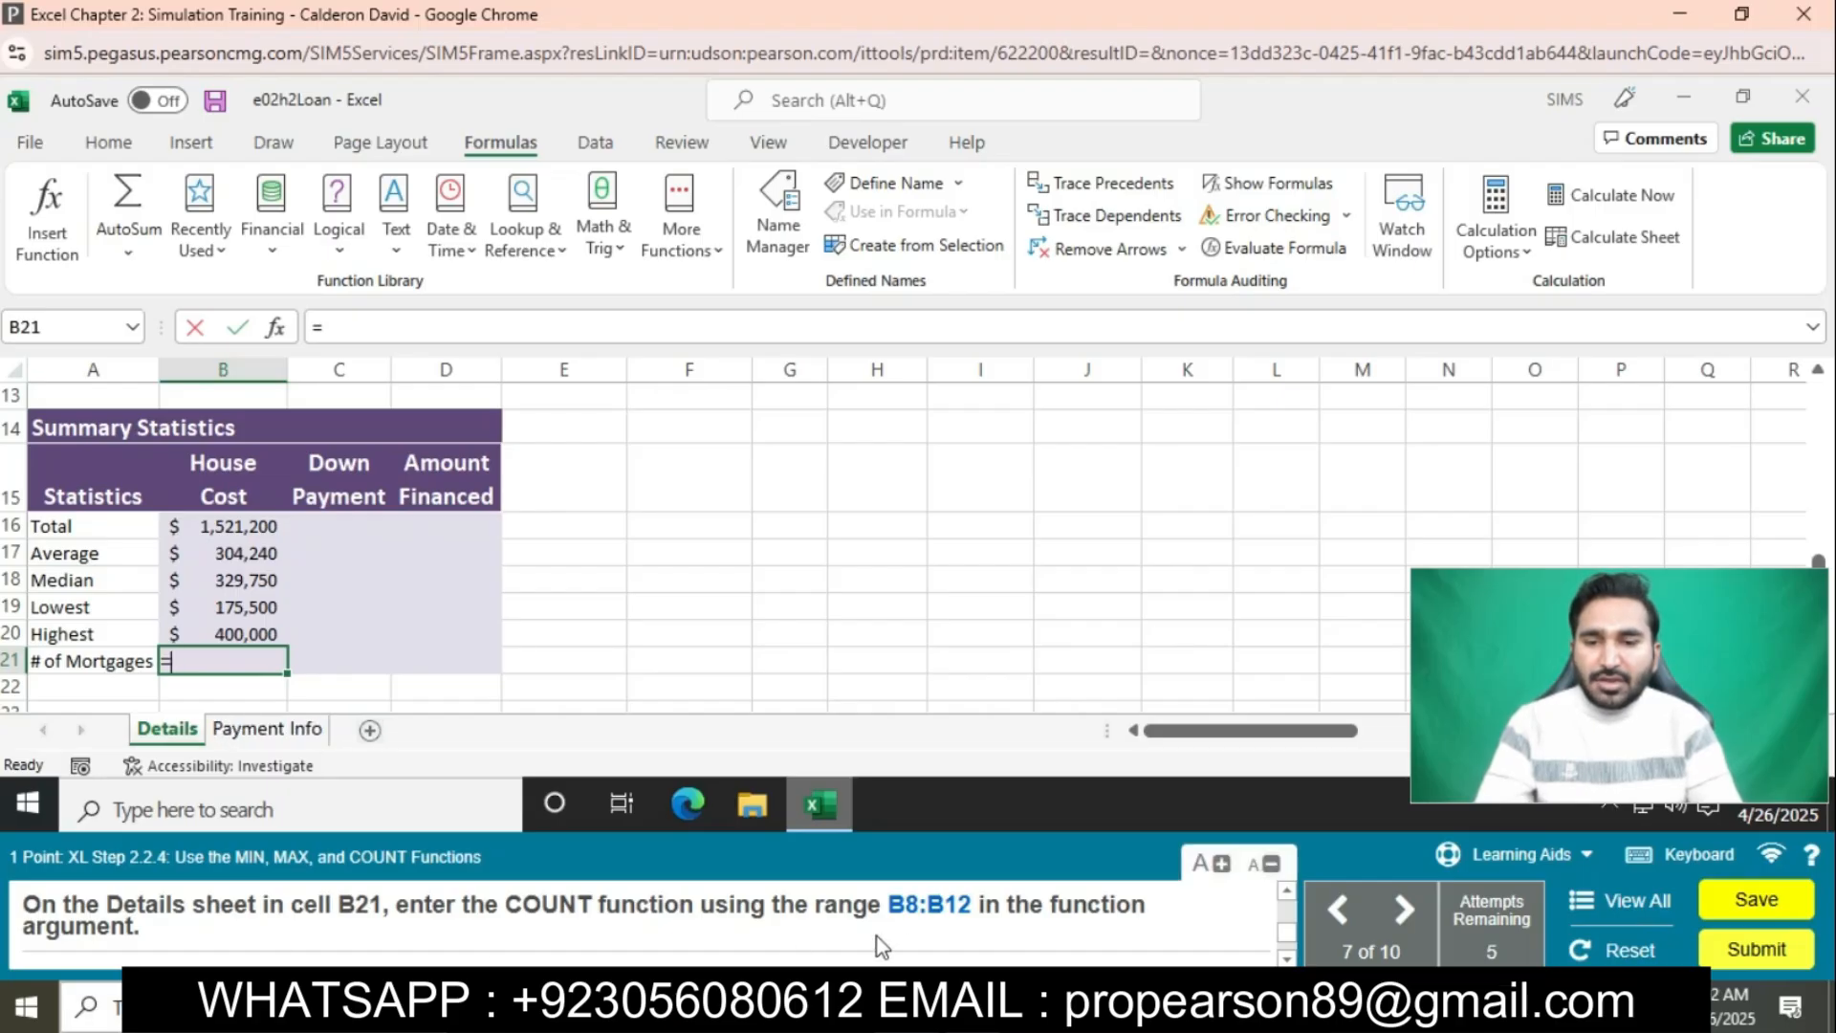
pyautogui.write('COUNT')
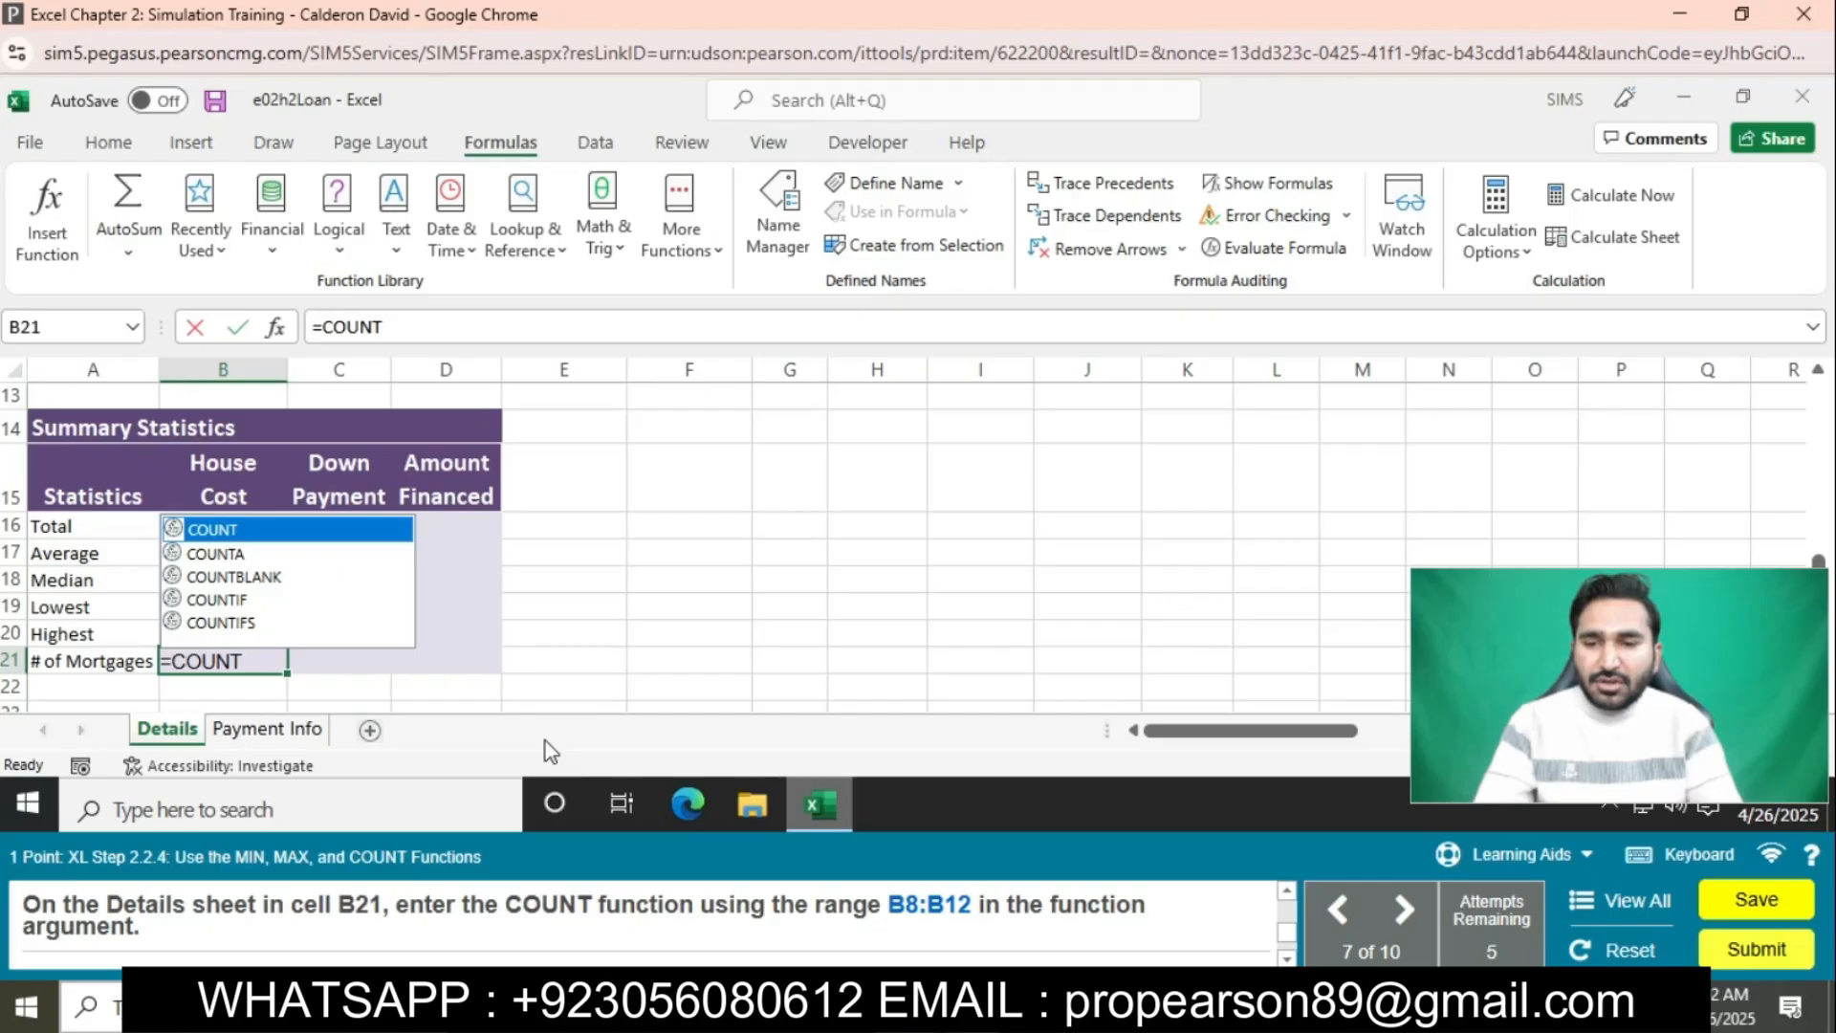
pyautogui.write('(')
pyautogui.press('BackSpace')
pyautogui.write('(B8:')
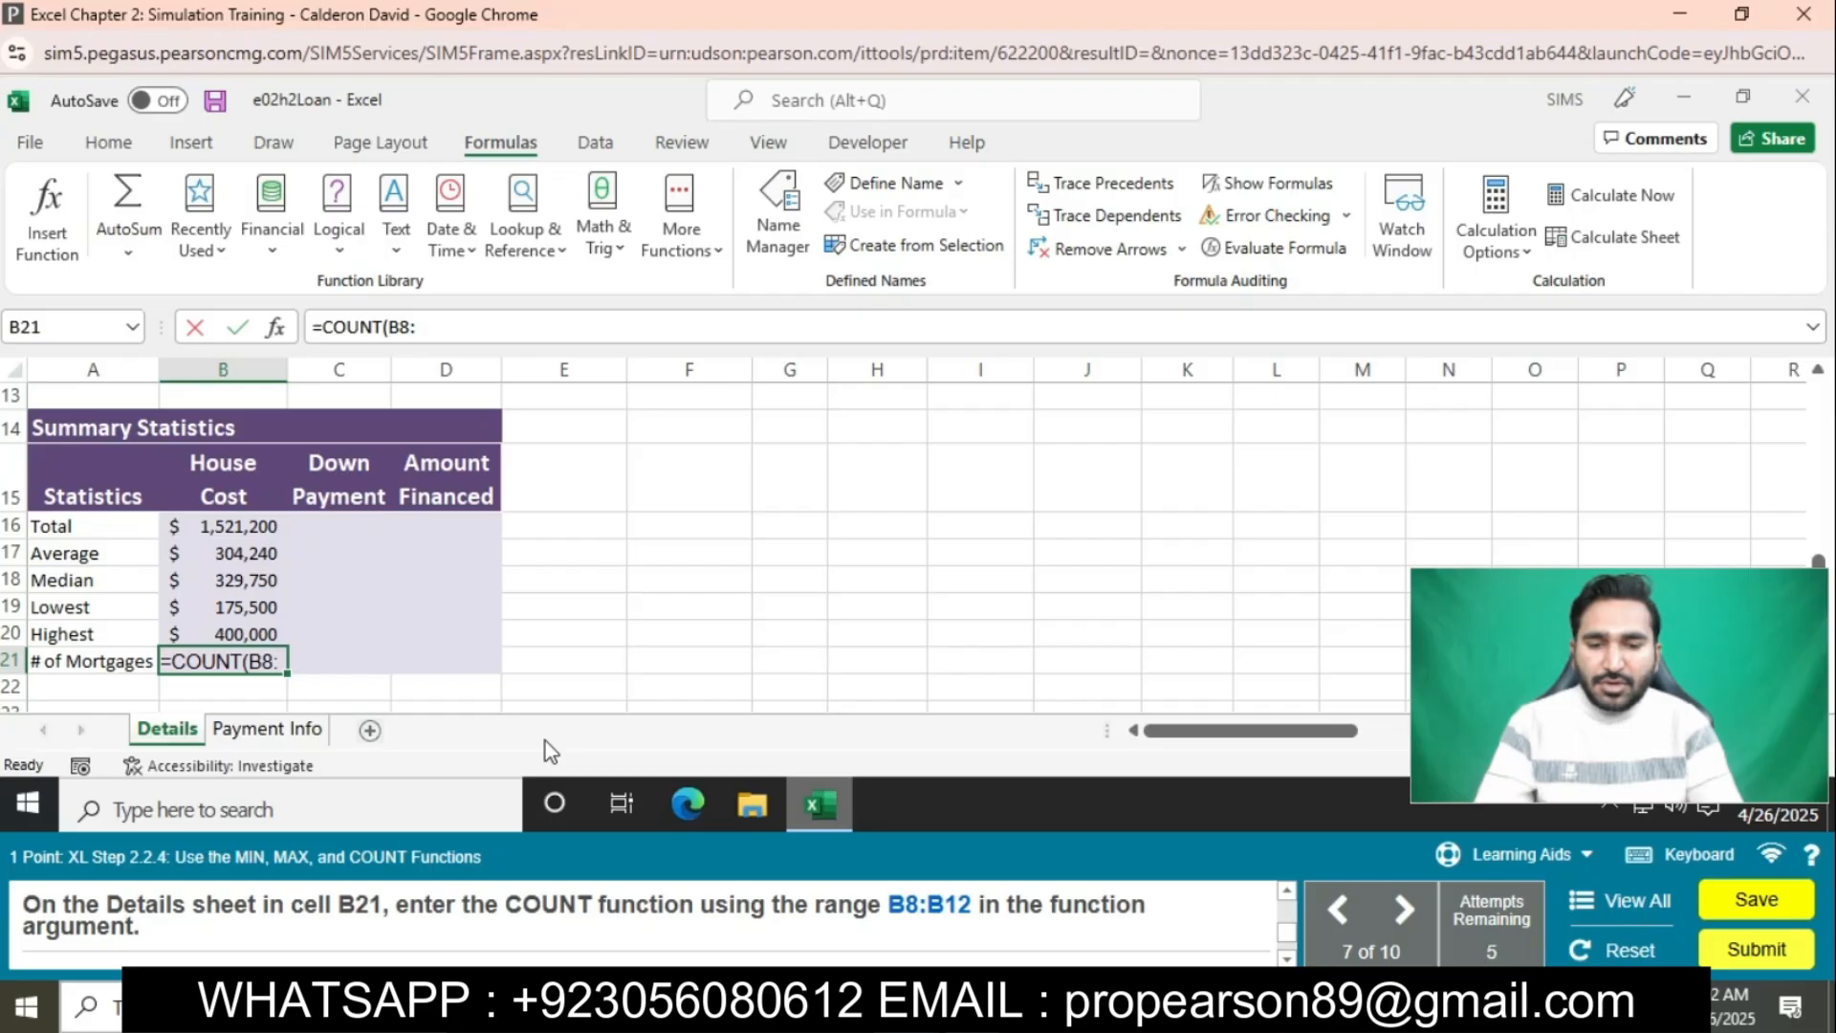
pyautogui.write('B12)')
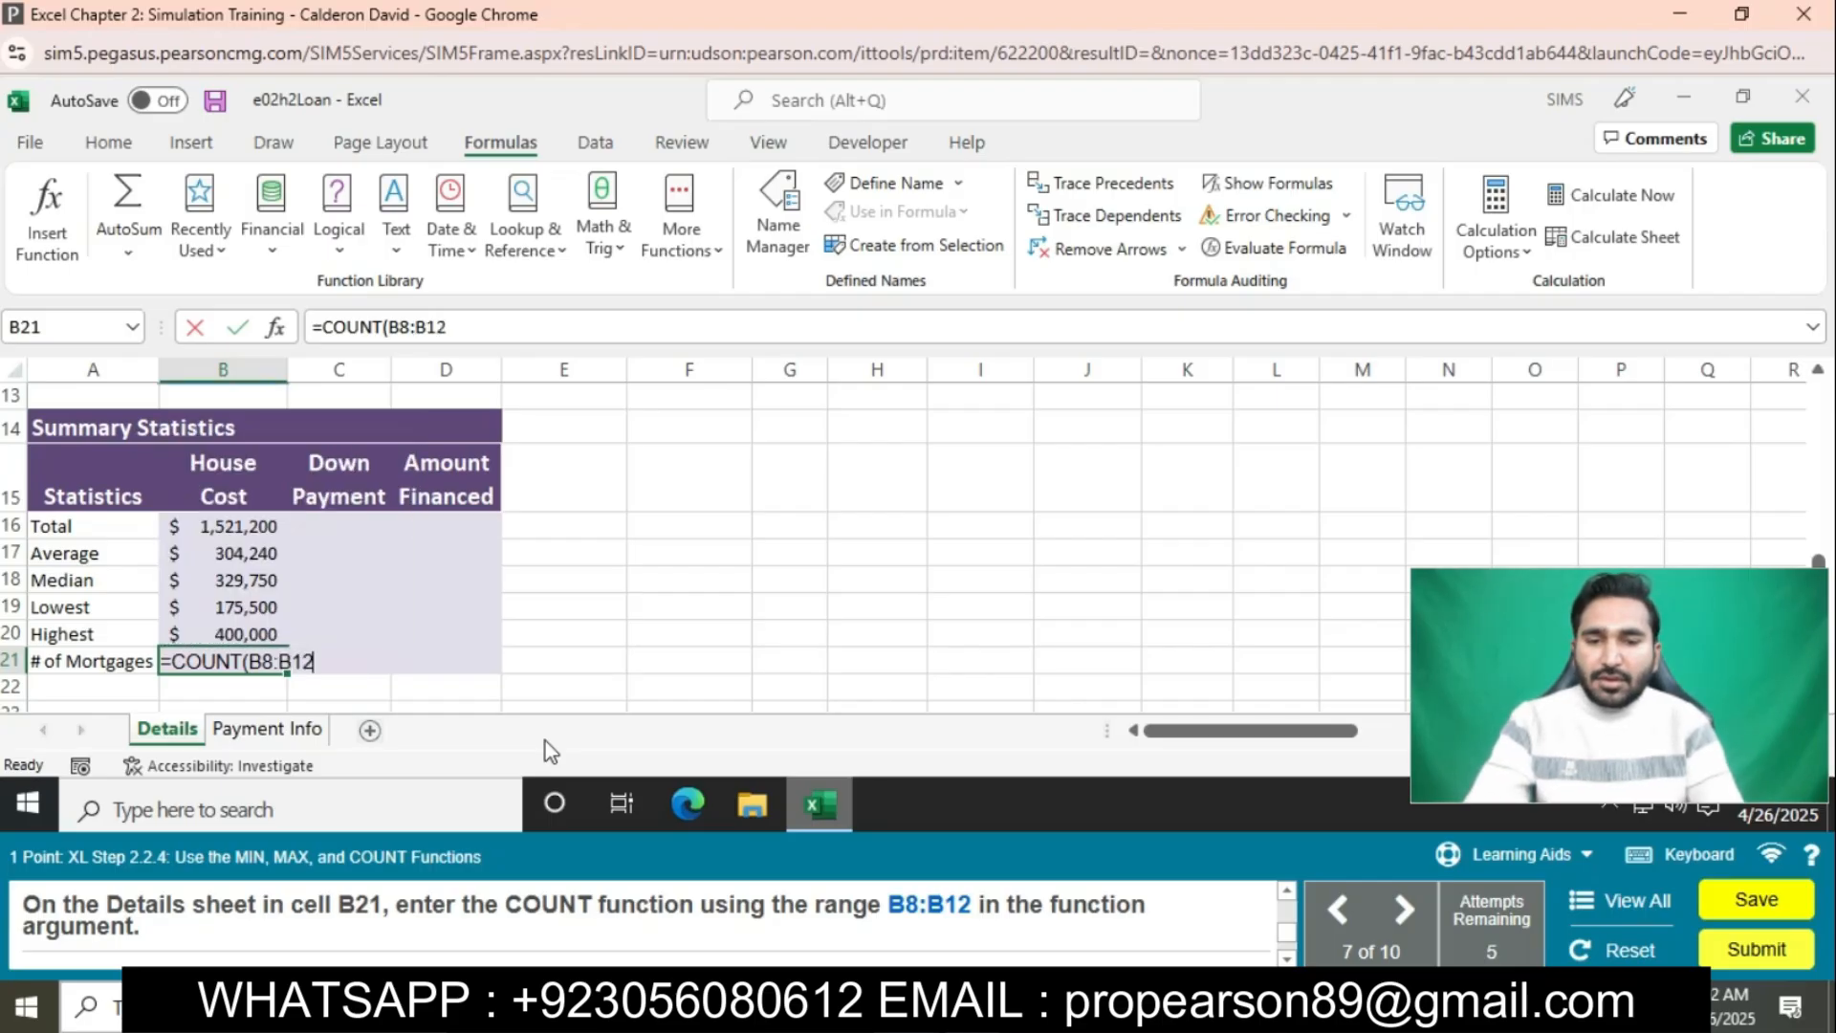
pyautogui.press('Return')
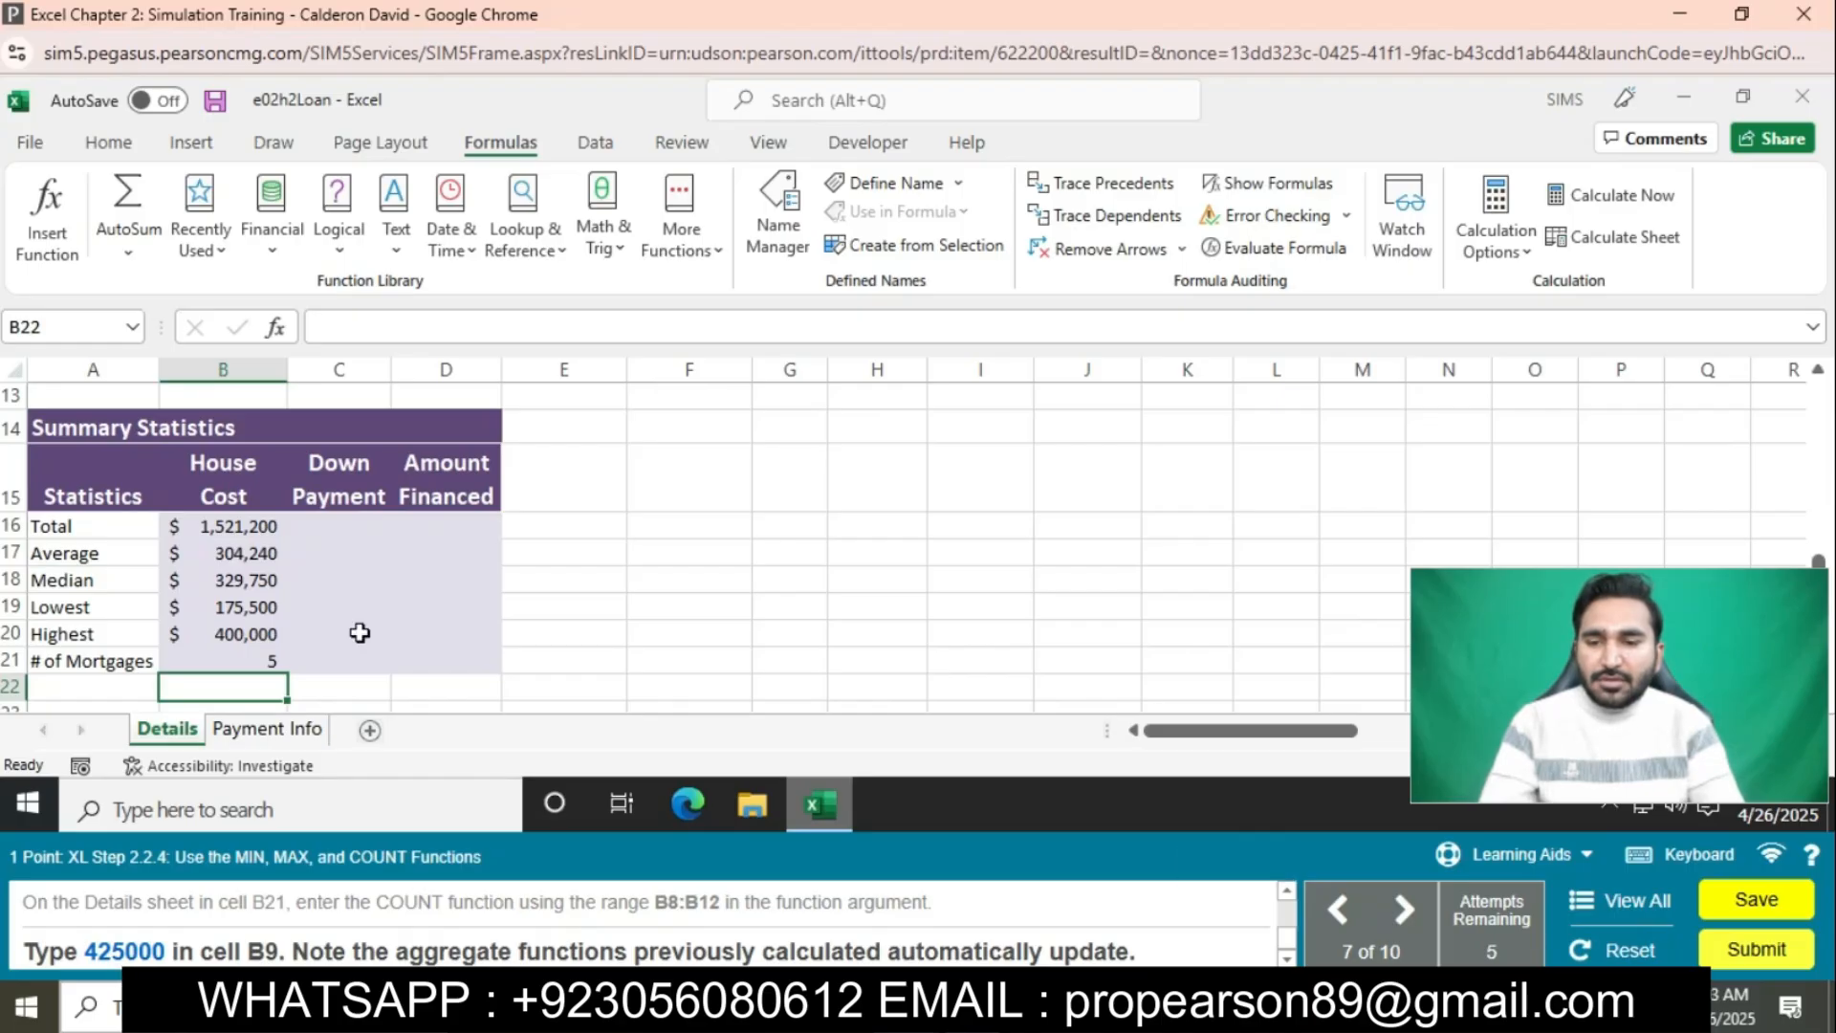
# Change the house cost in cell B9 to 425000
pyautogui.scroll(4, 359, 633)
pyautogui.click(205, 672)
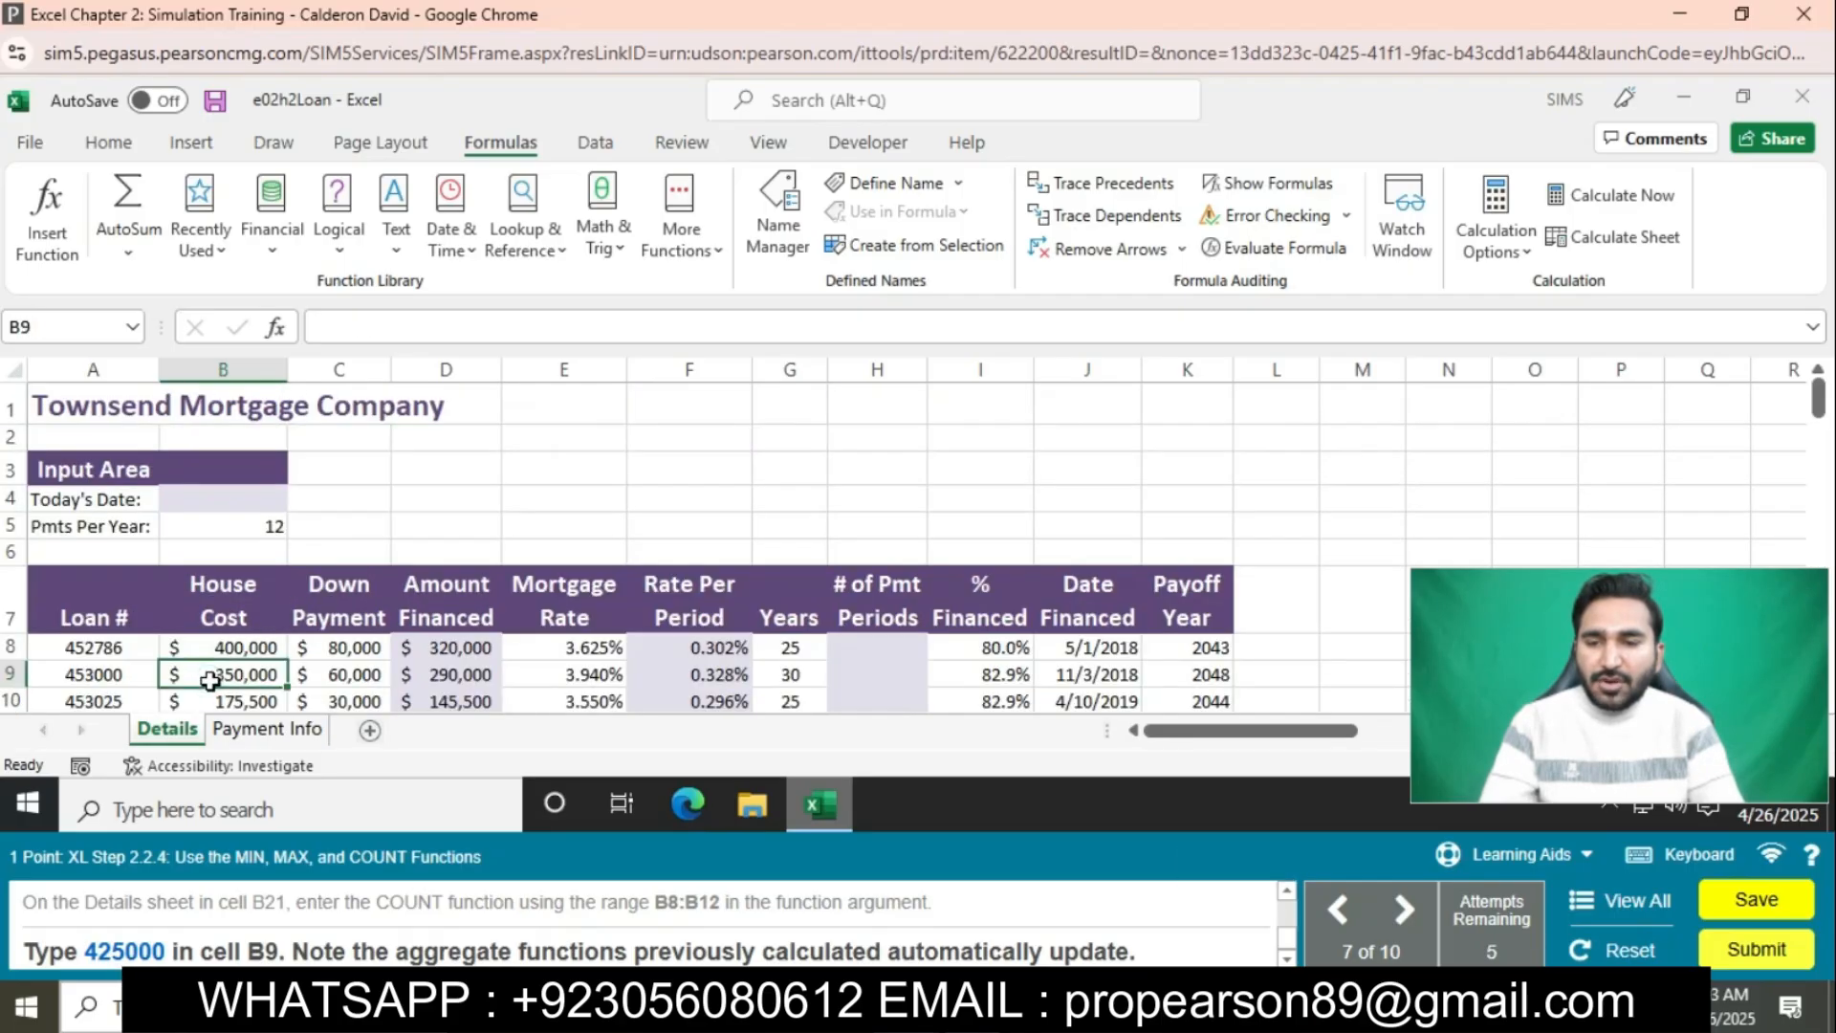
pyautogui.click(404, 329)
pyautogui.press('BackSpace')
pyautogui.press('BackSpace')
pyautogui.press('BackSpace')
pyautogui.press('BackSpace')
pyautogui.press('BackSpace')
pyautogui.press('BackSpace')
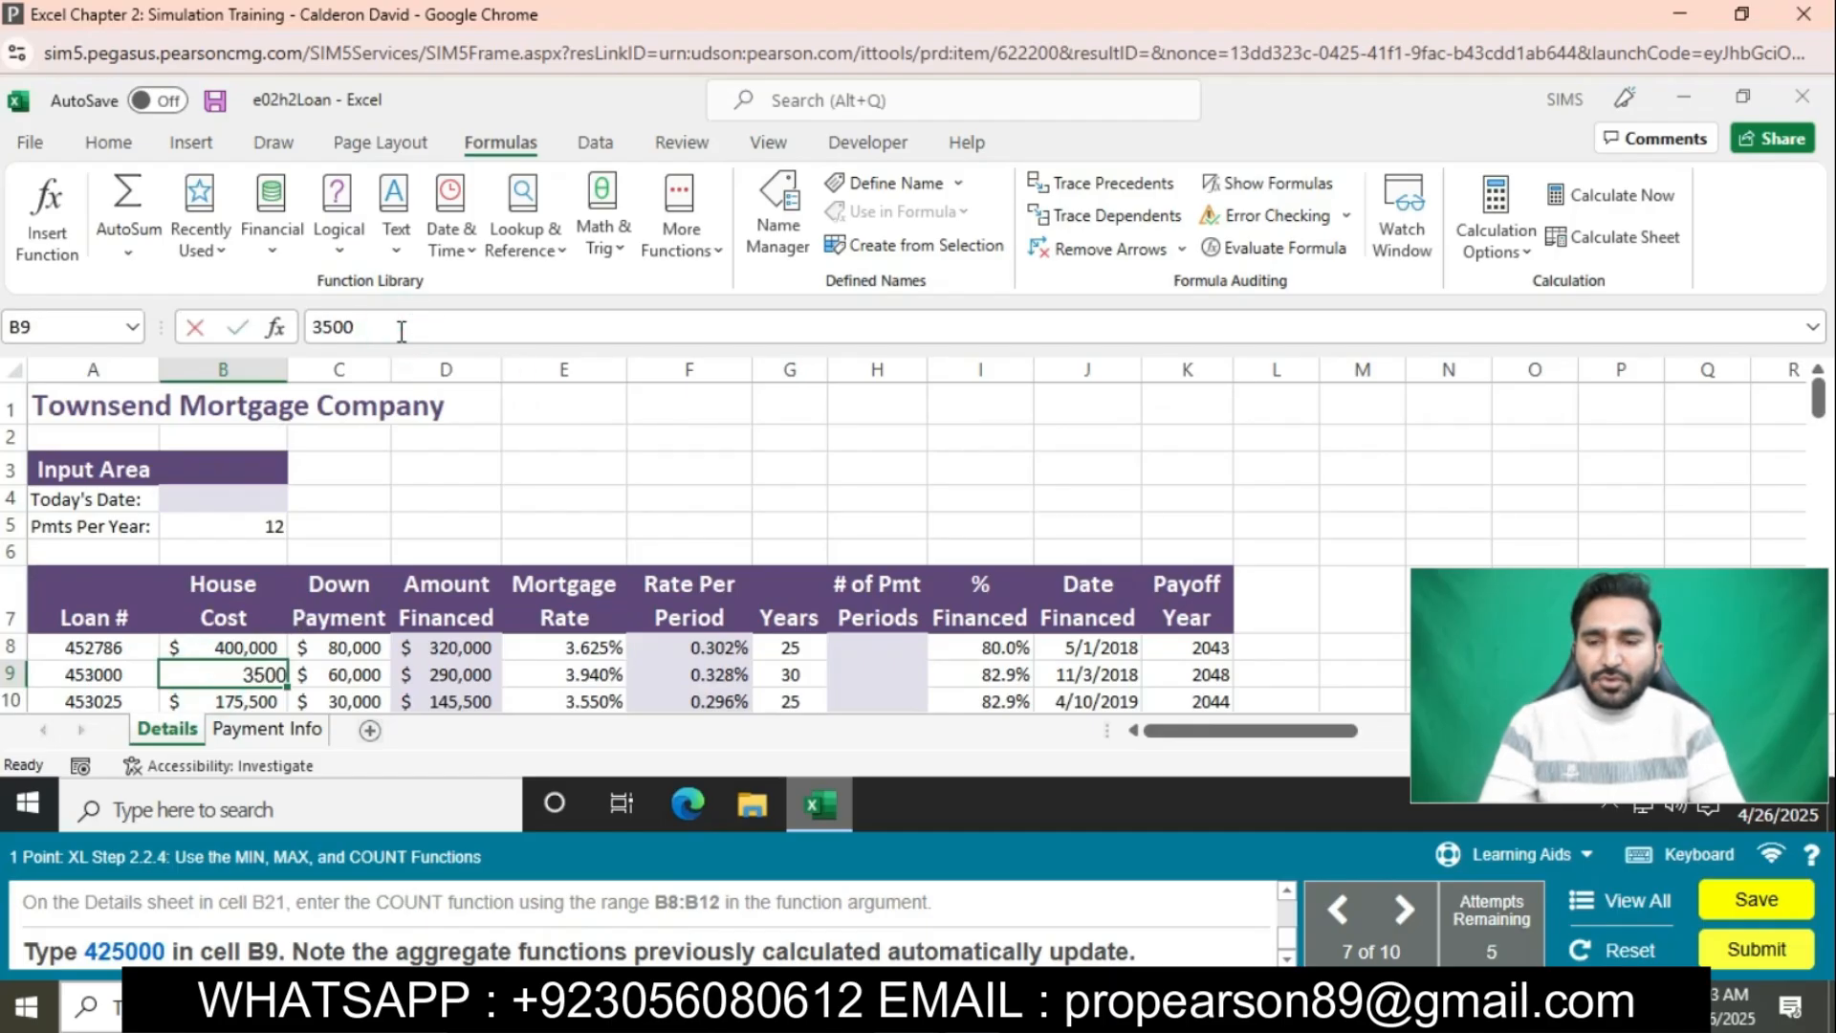
pyautogui.write('425,')
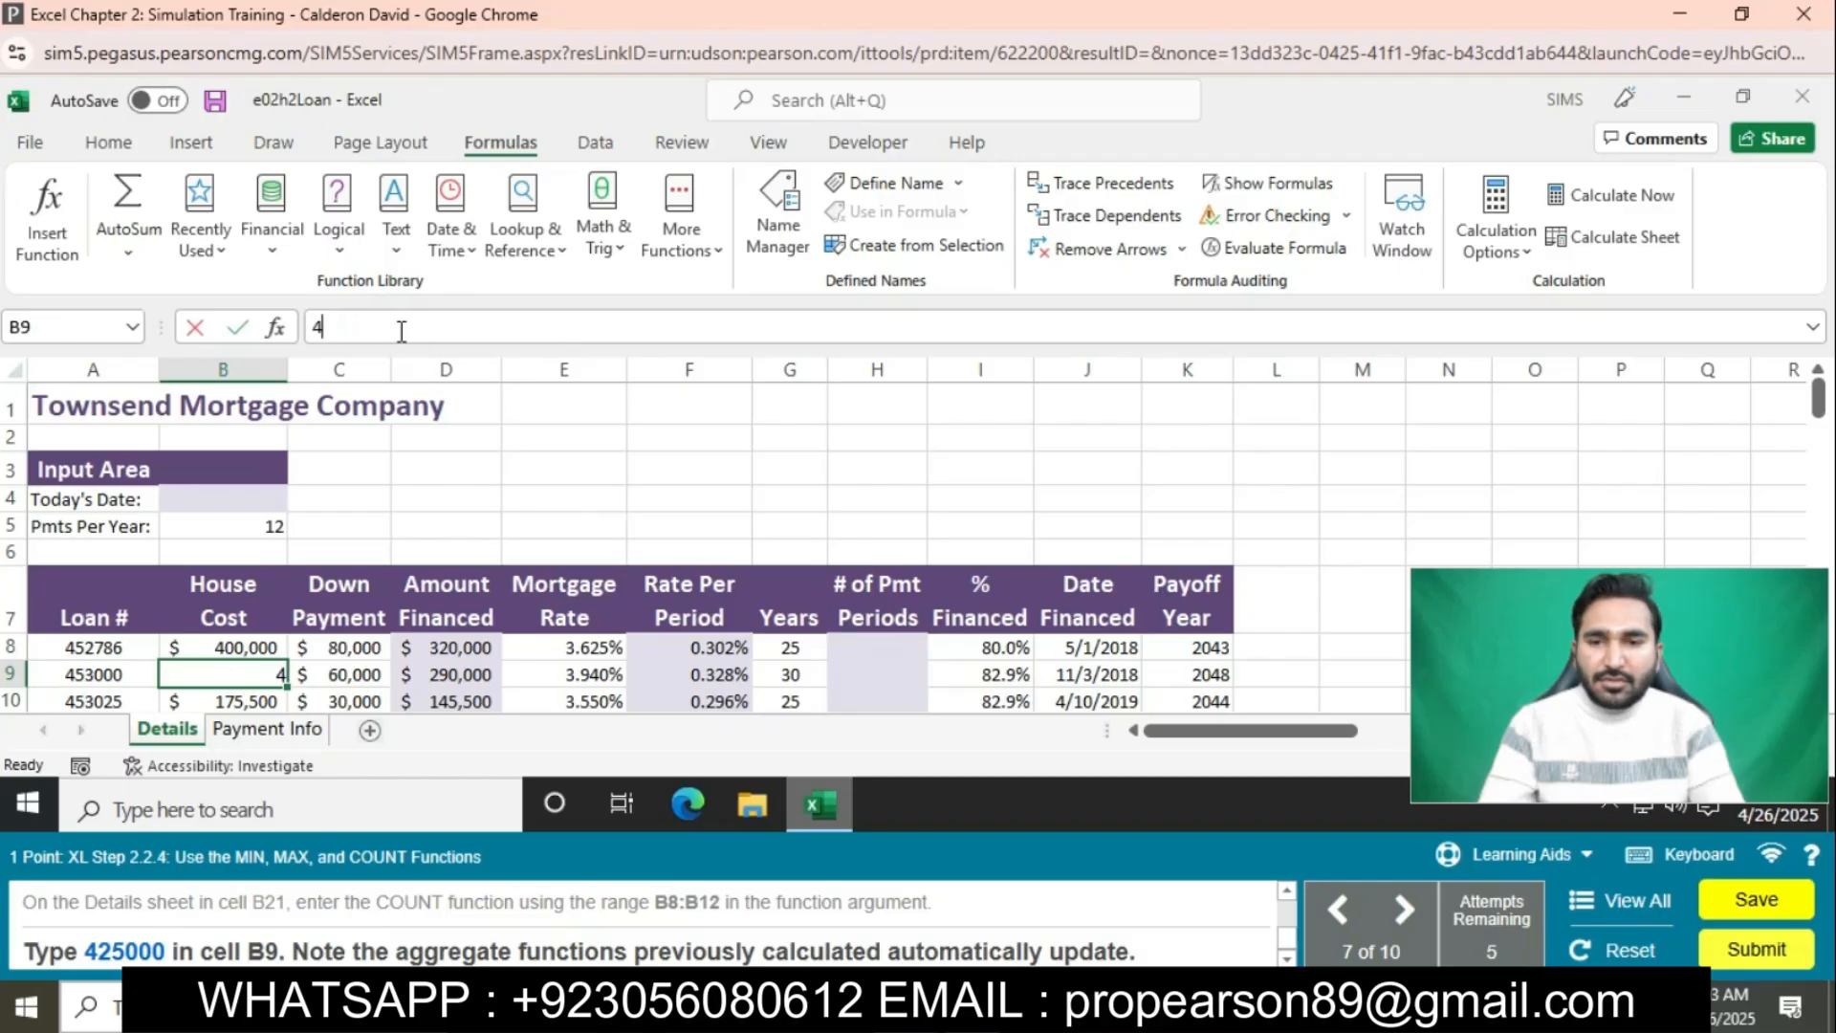
pyautogui.write('000')
pyautogui.press('Return')
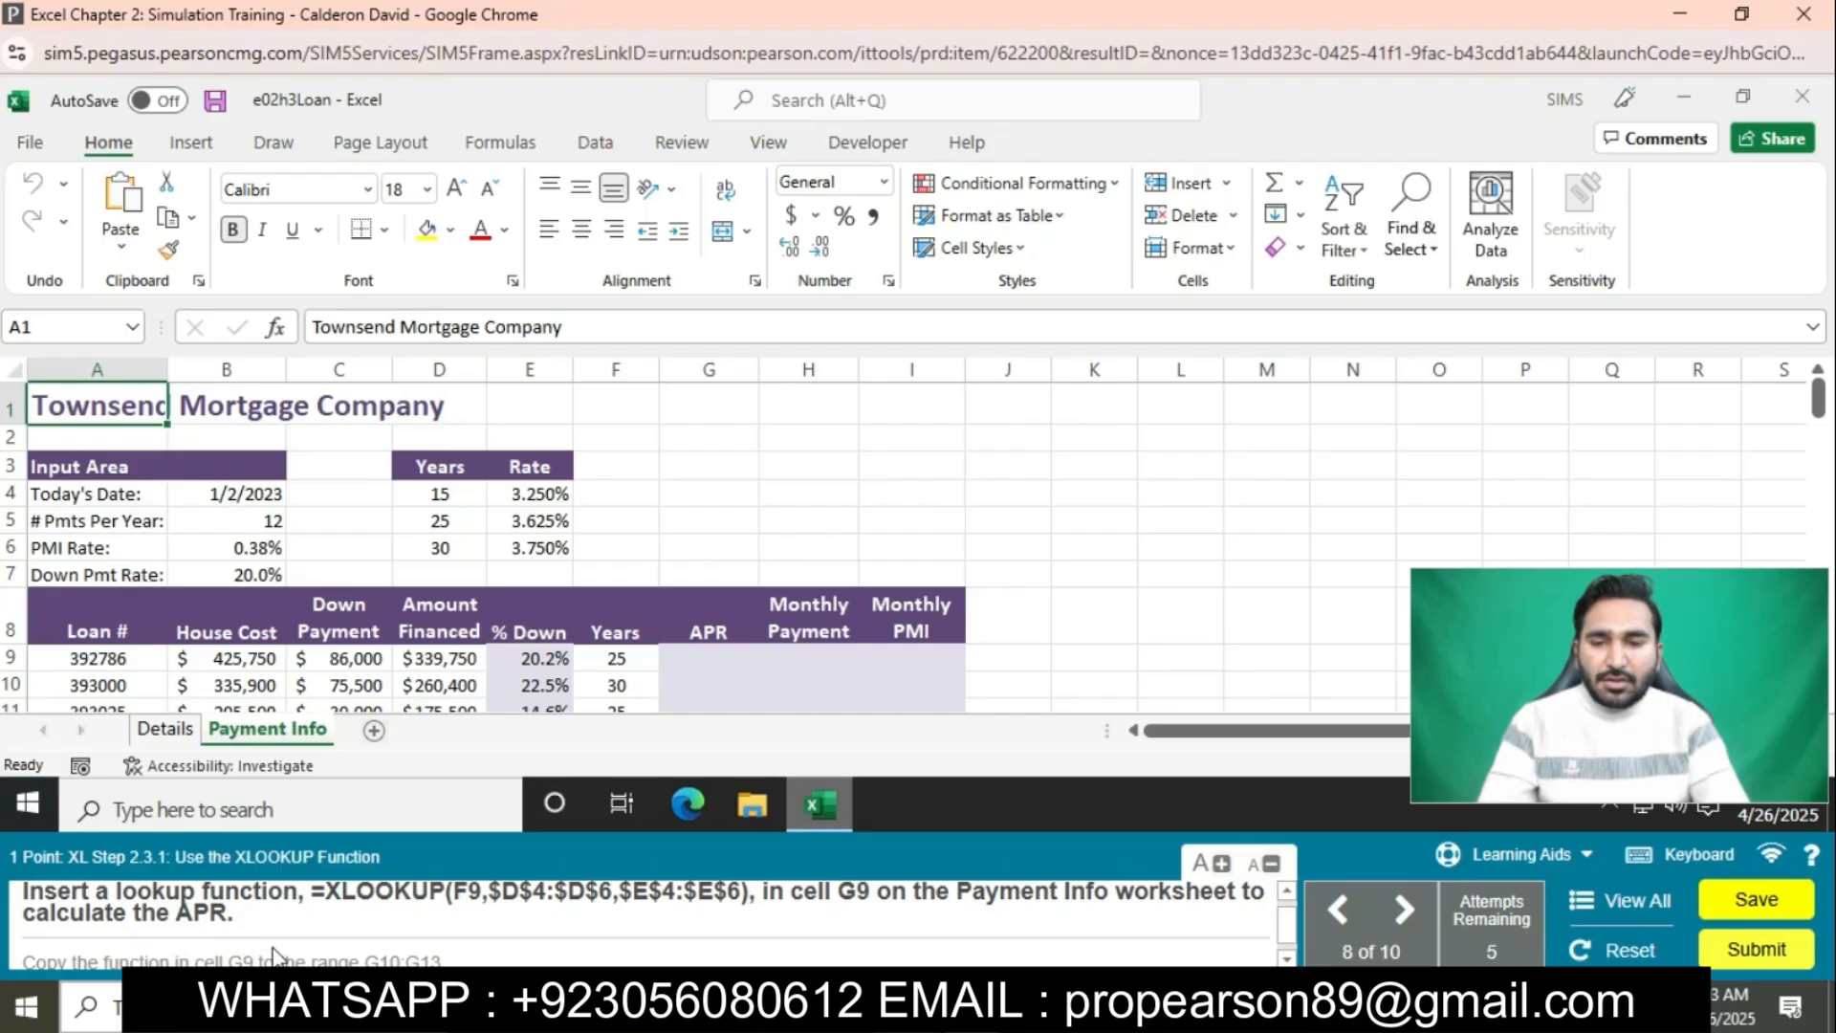
# Enter =XLOOKUP(F9,$D$4:$D$6,$E$4:$E$6) in cell G9 of the Payment Info sheet to look up the APR
pyautogui.click(713, 655)
pyautogui.click(713, 654)
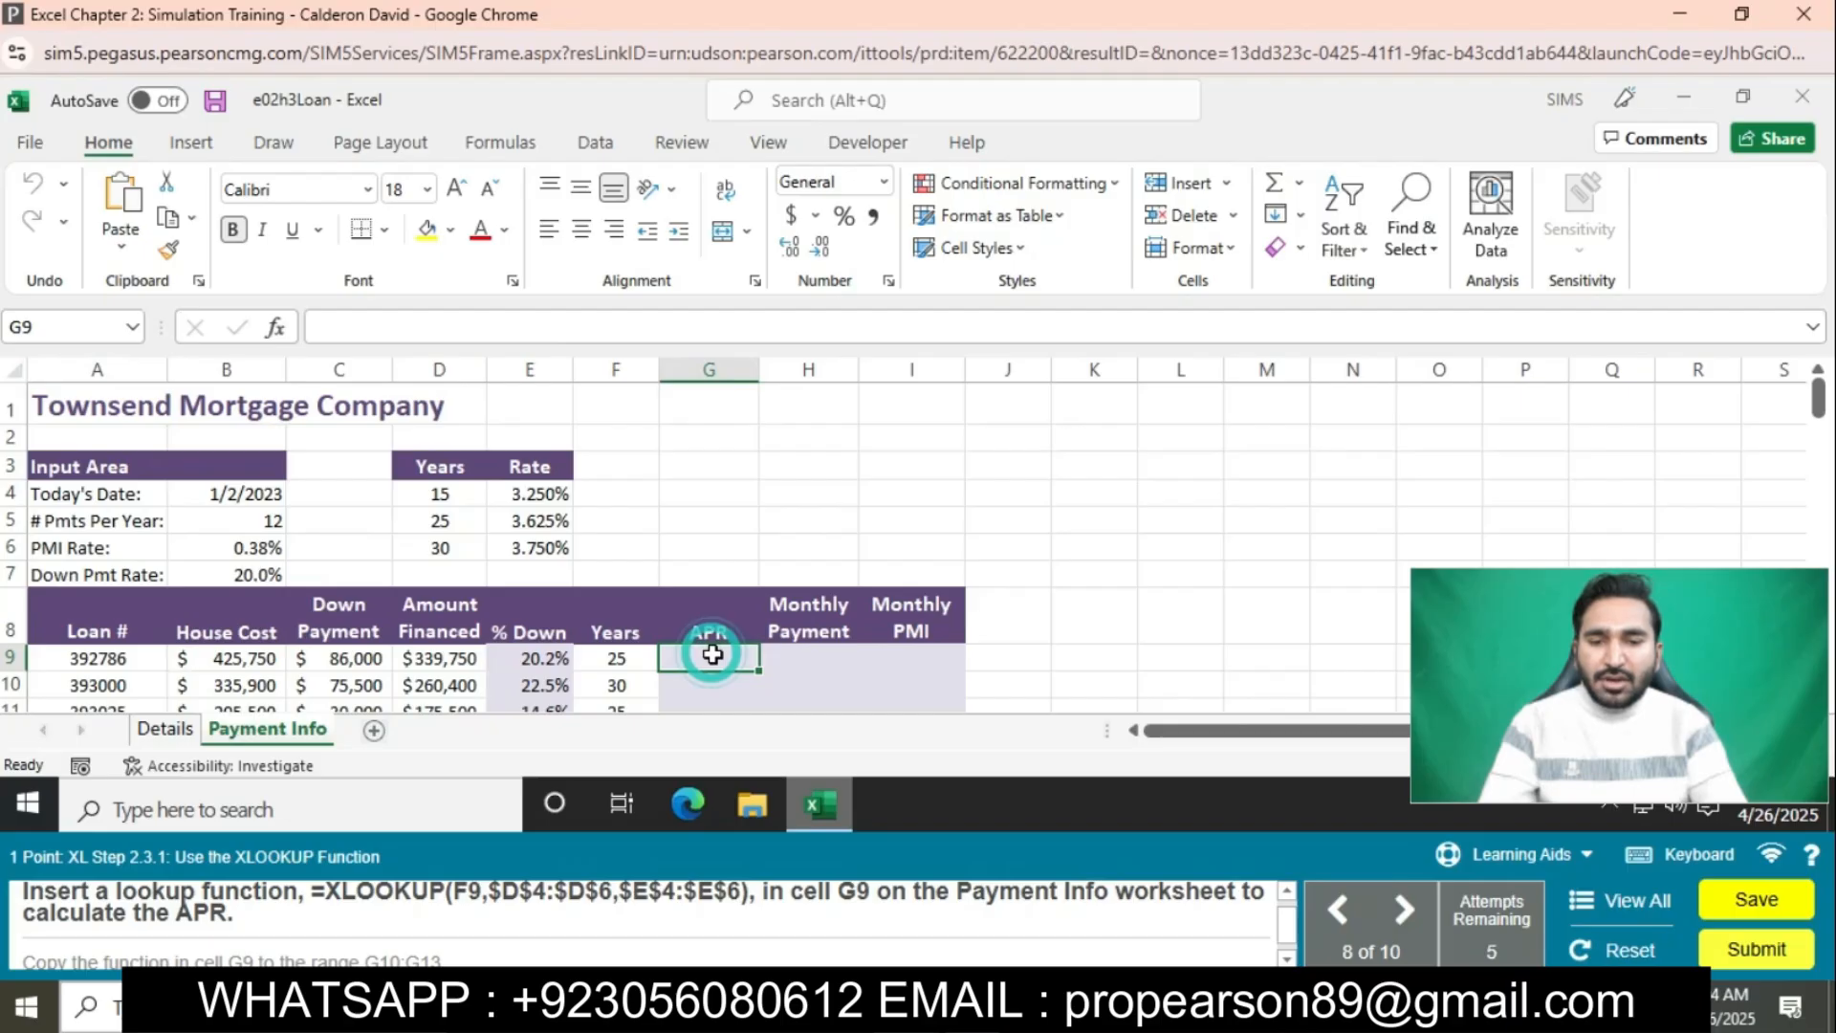
pyautogui.write('=XLOOKUP')
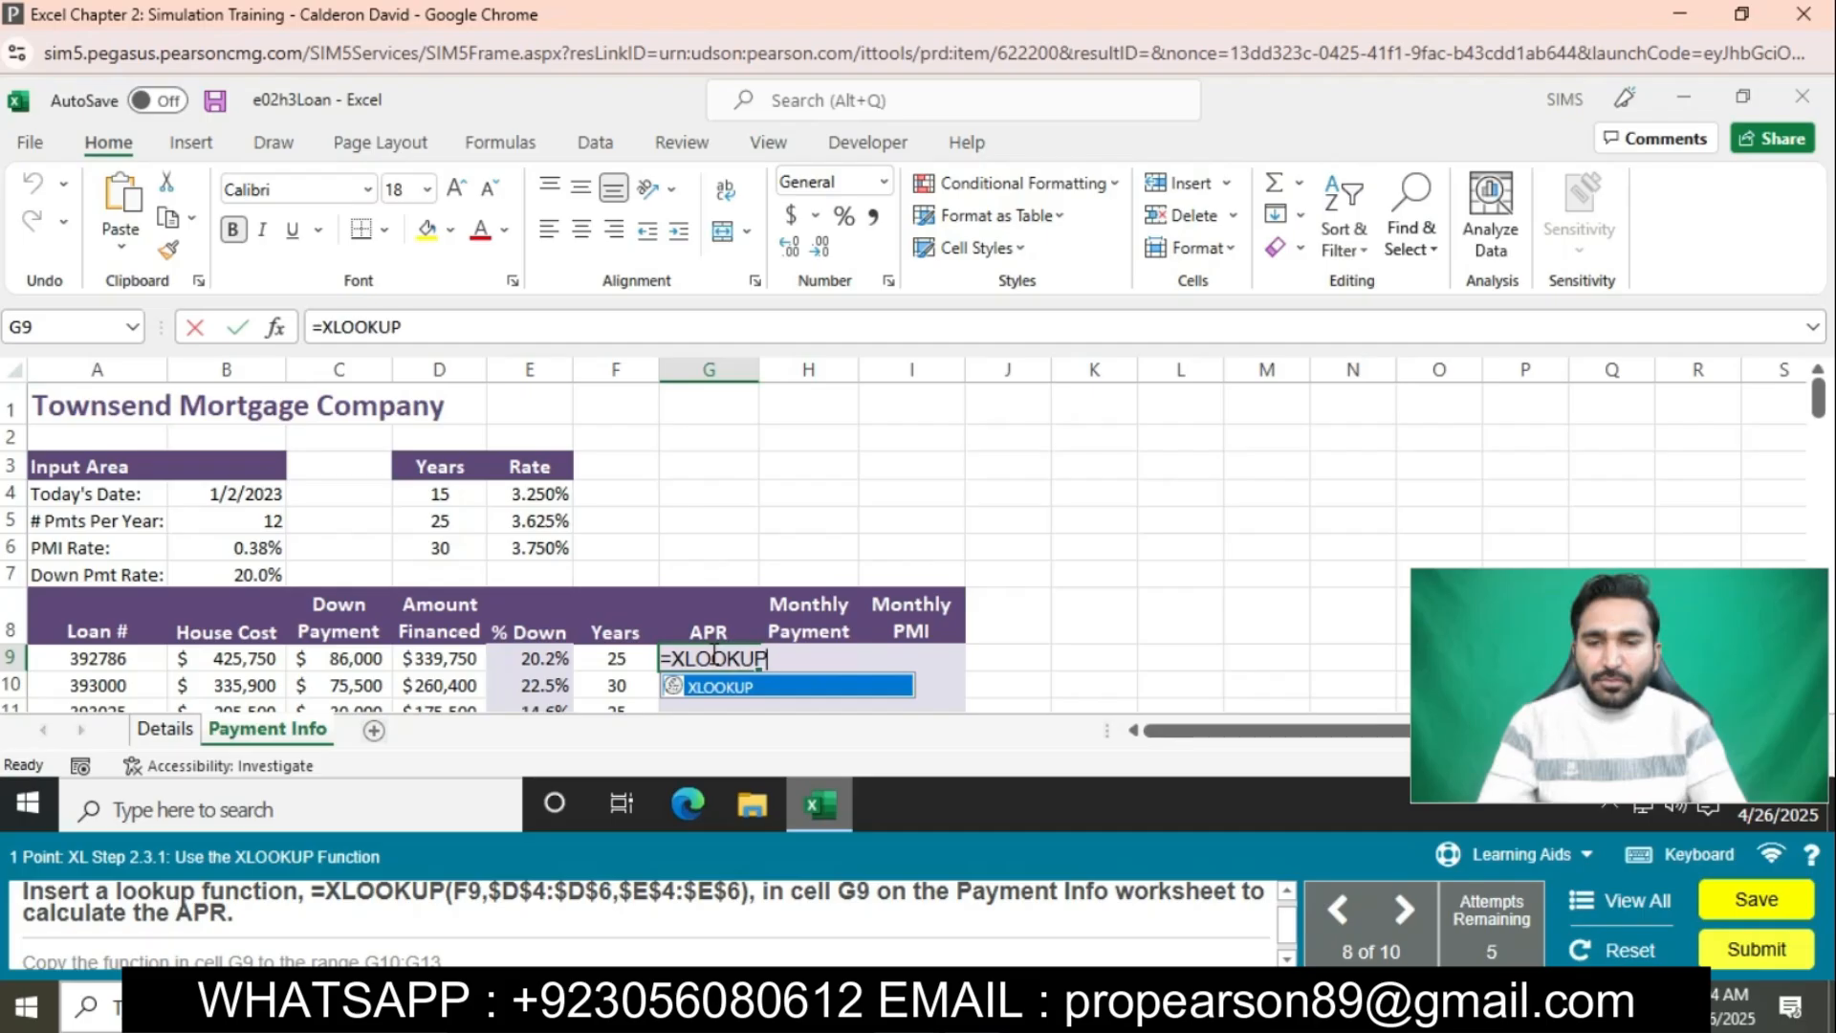
pyautogui.doubleClick(739, 686)
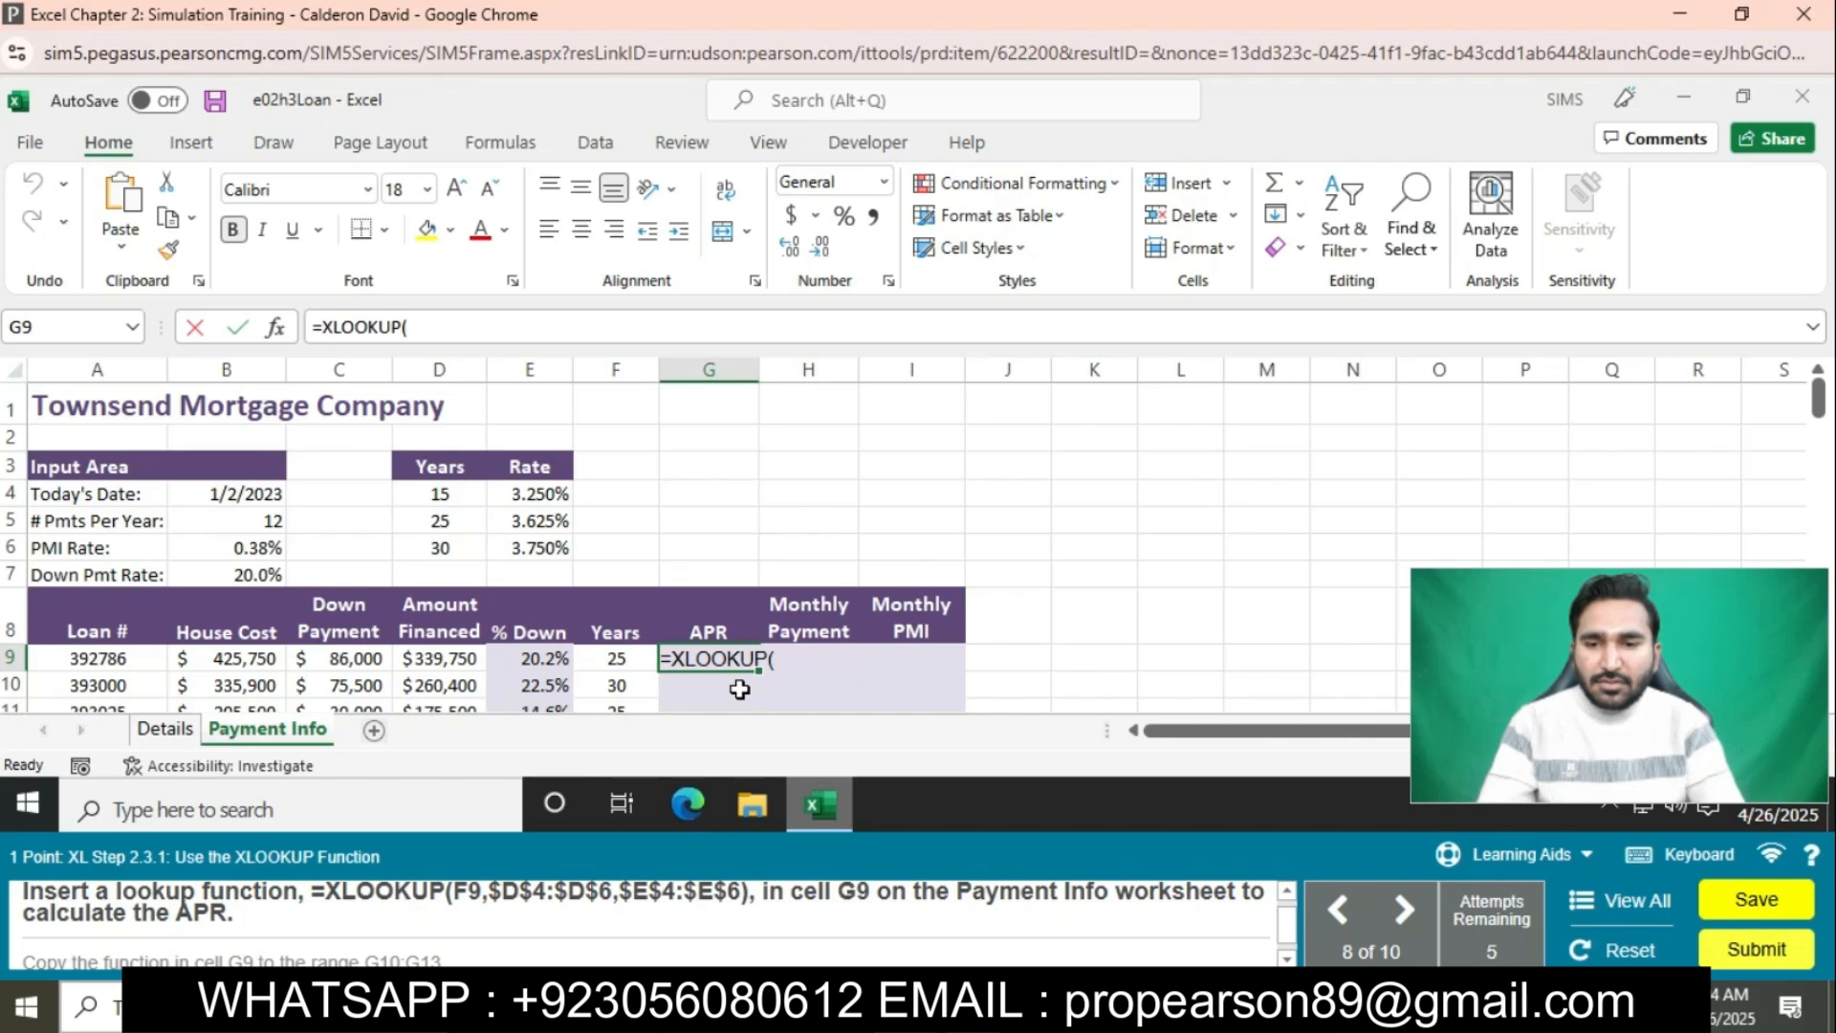
pyautogui.click(611, 654)
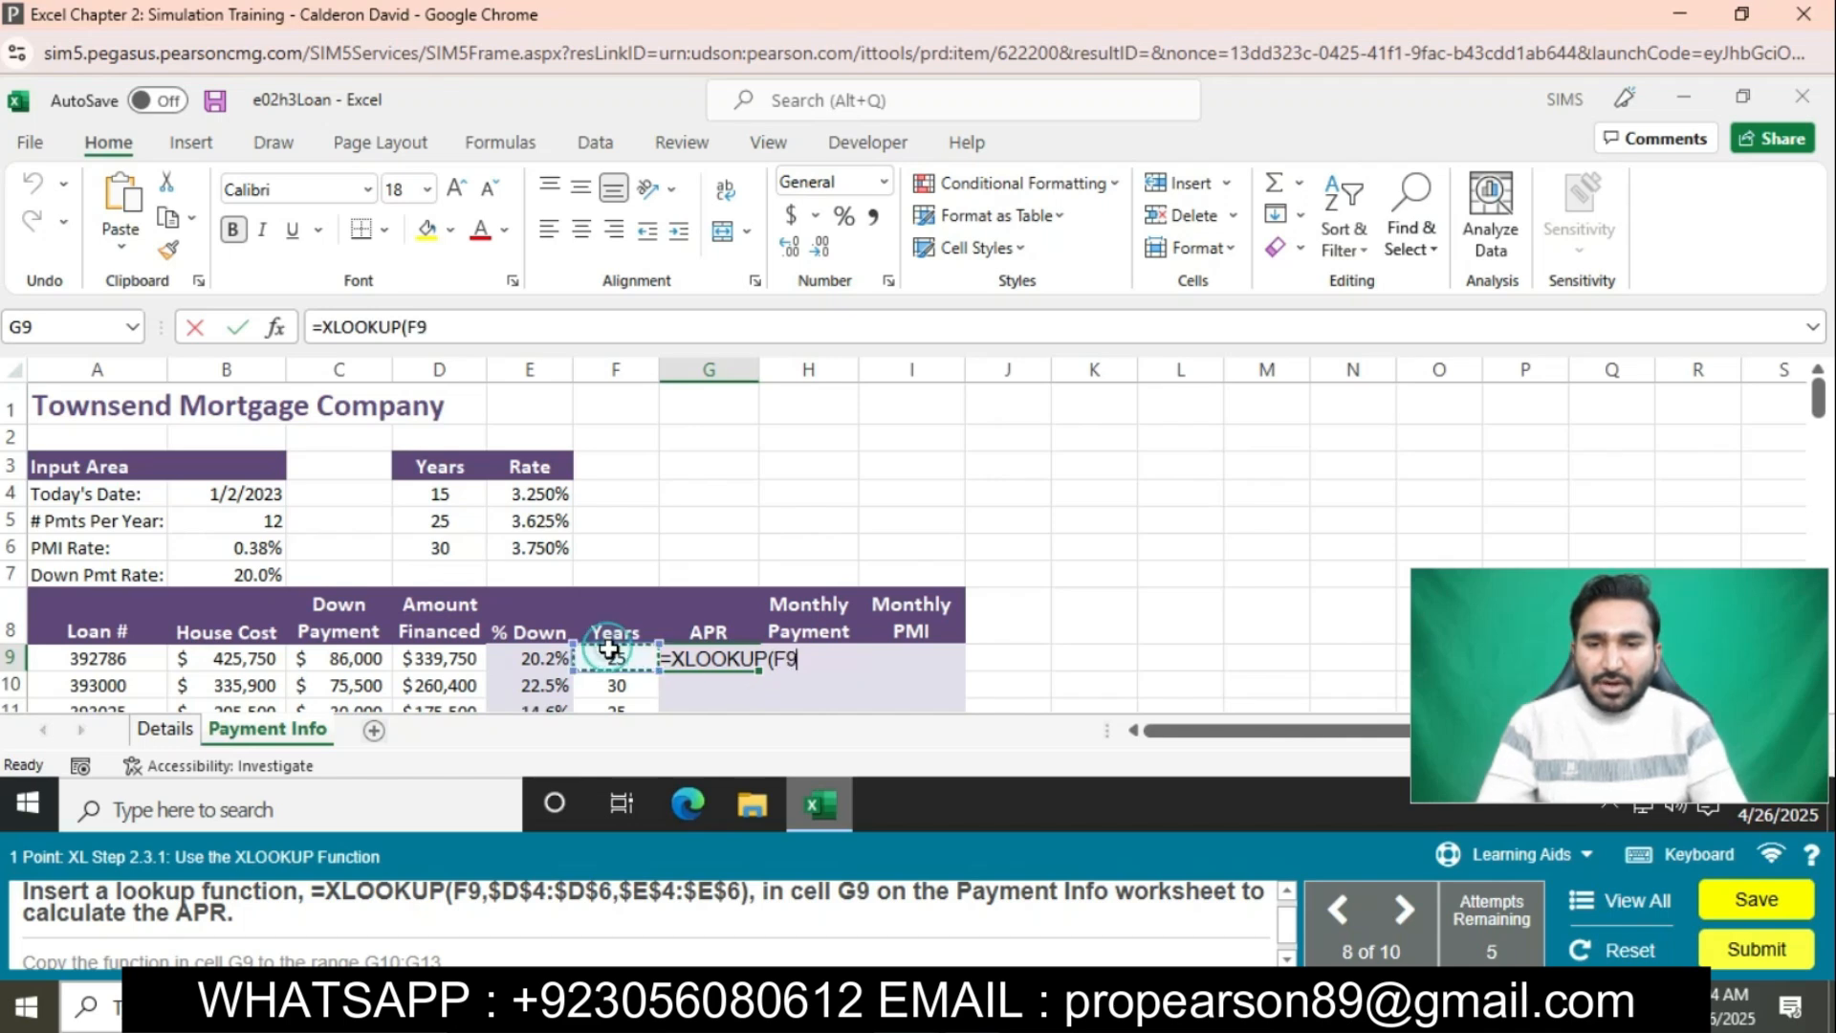
pyautogui.write(',$D$4:$D$')
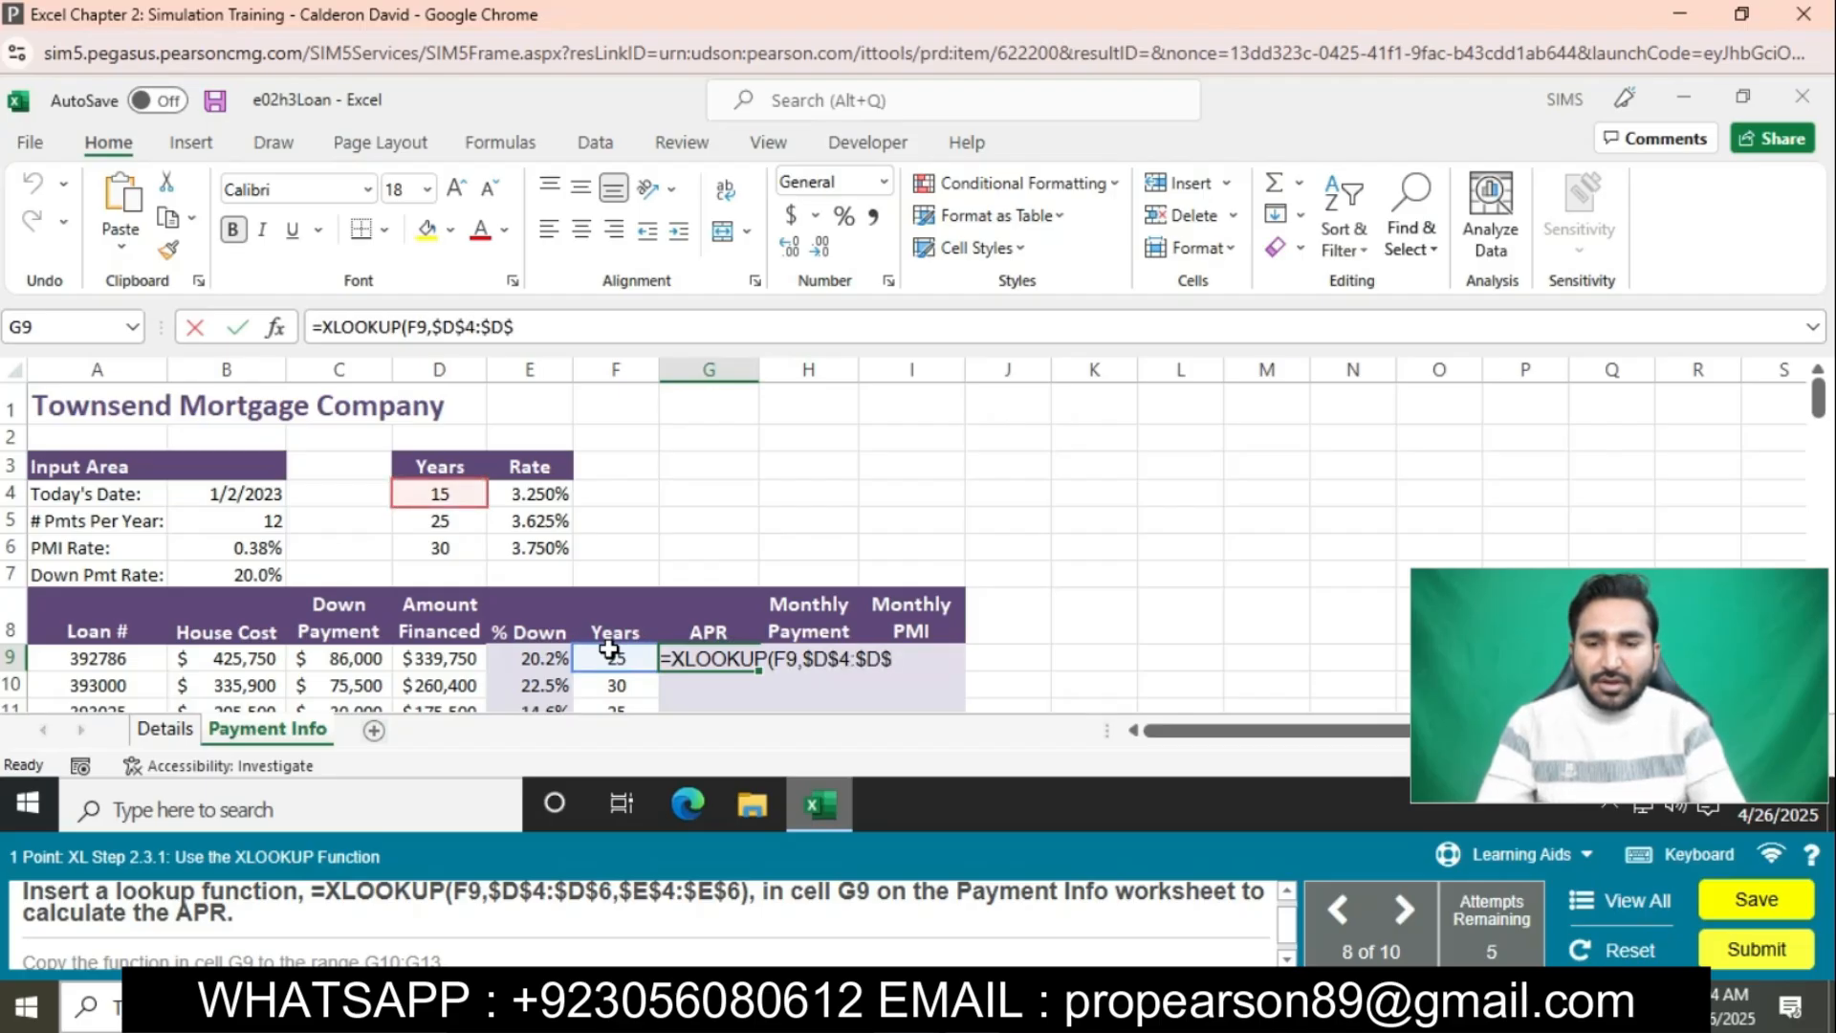
pyautogui.write('6,$E$4')
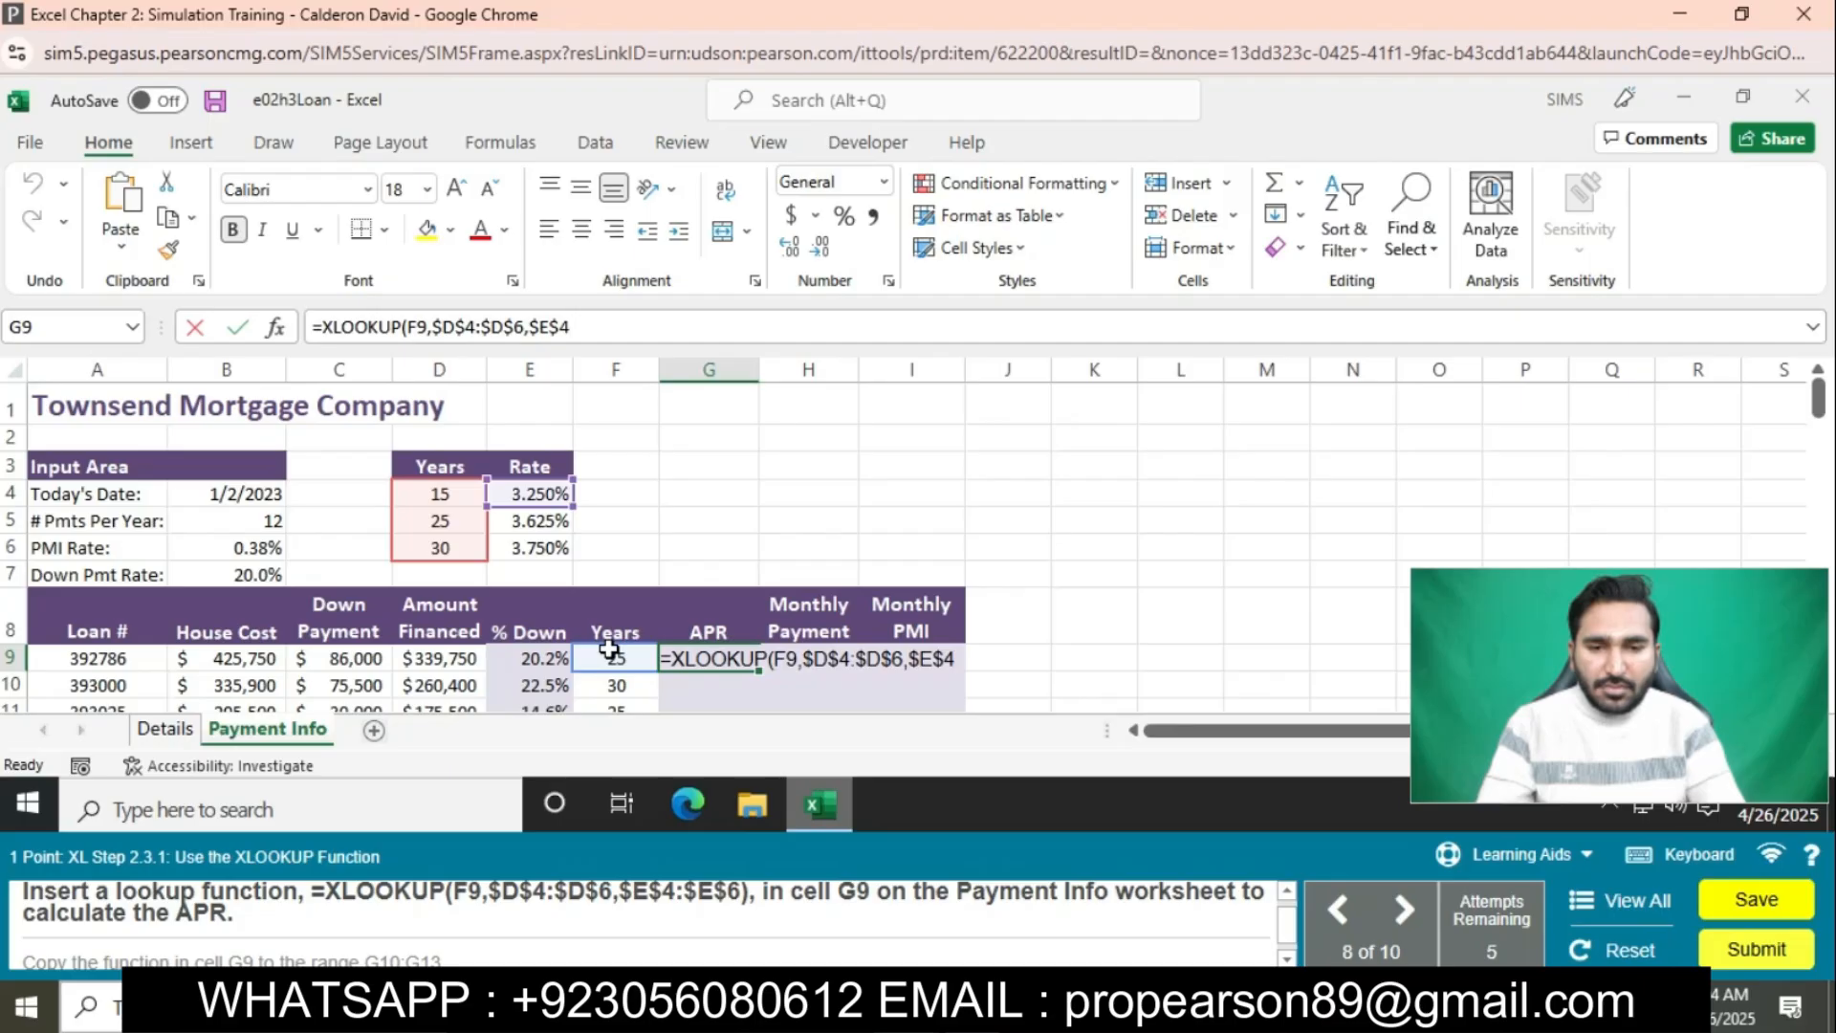
pyautogui.write(':$E$6')
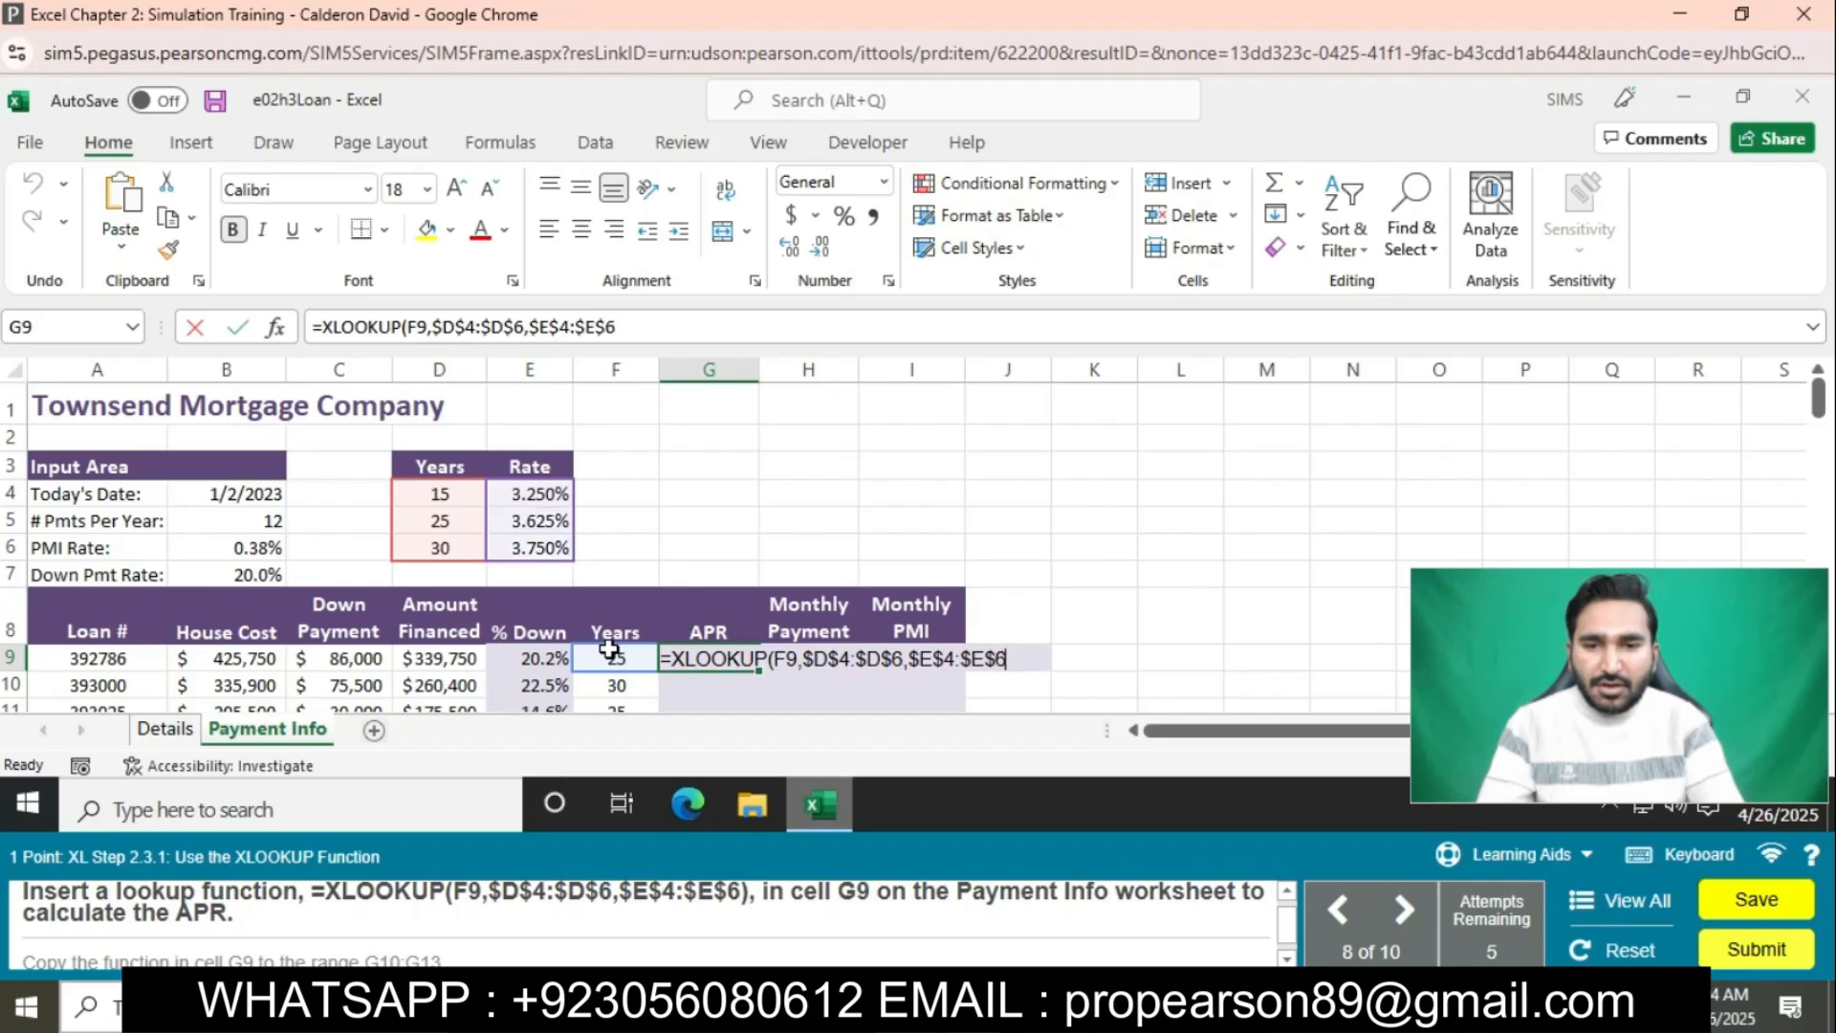
pyautogui.write(')')
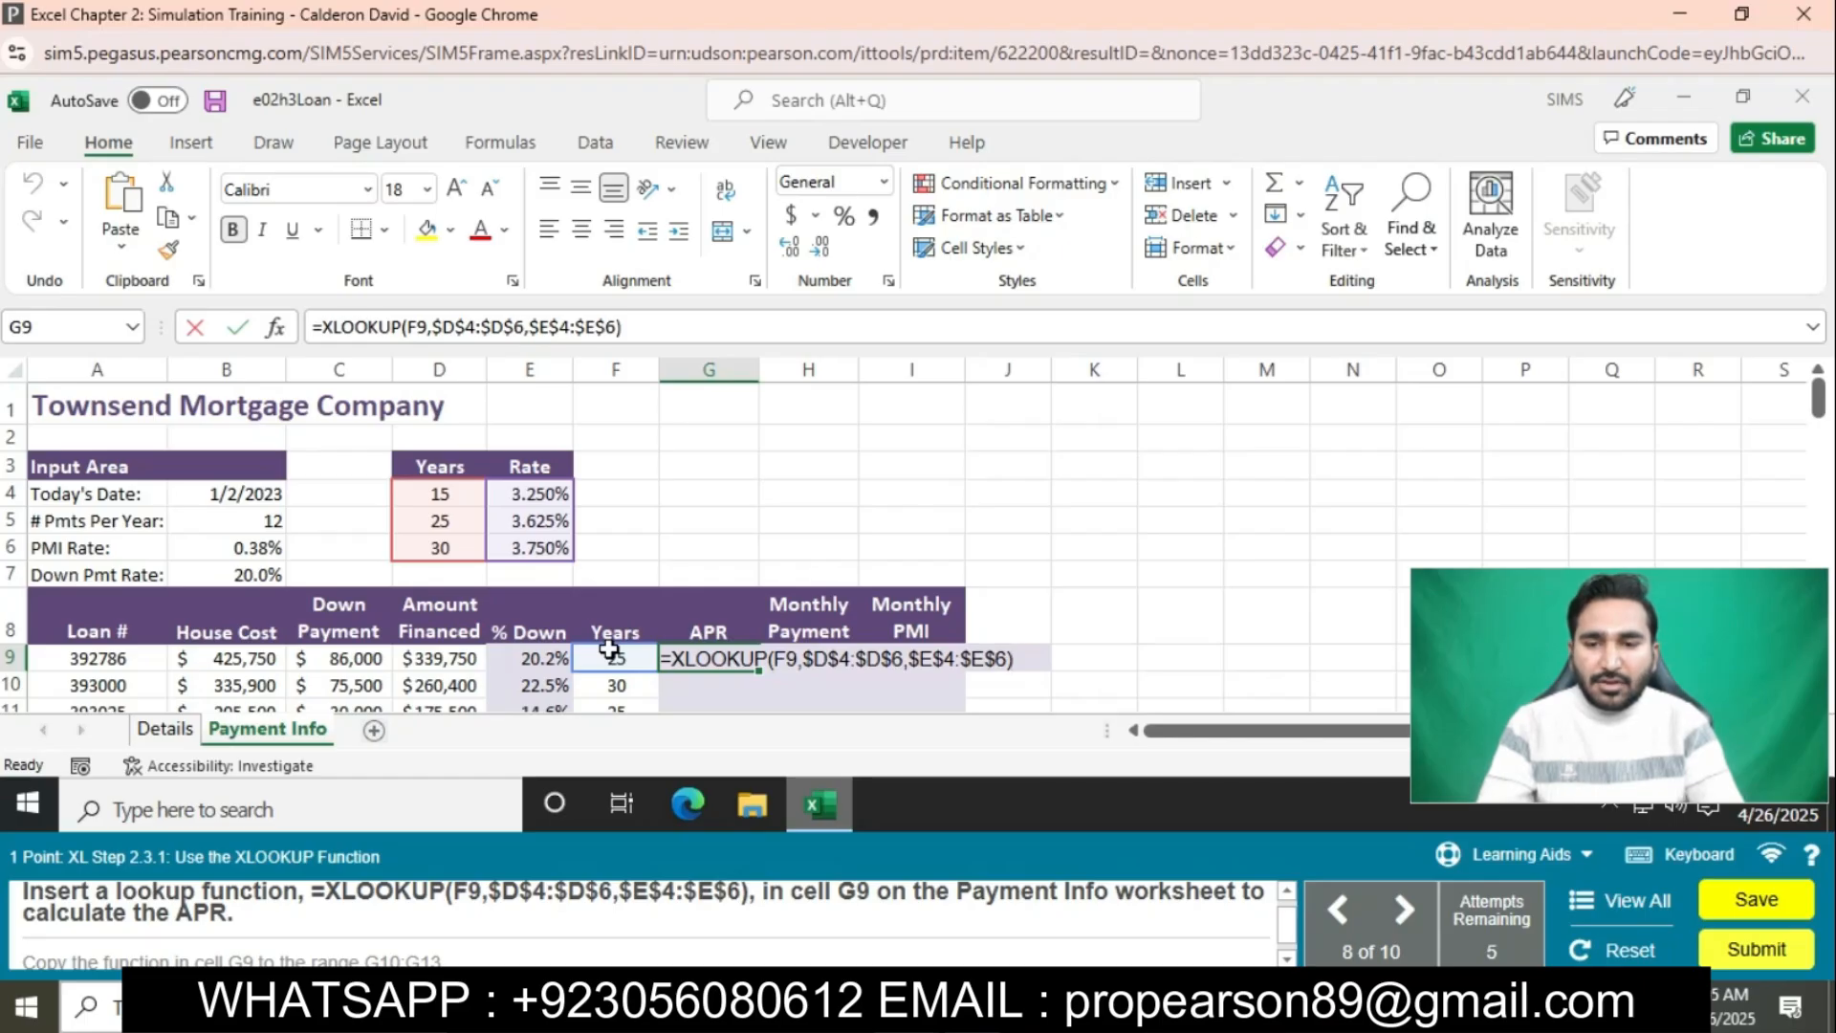
pyautogui.press('Return')
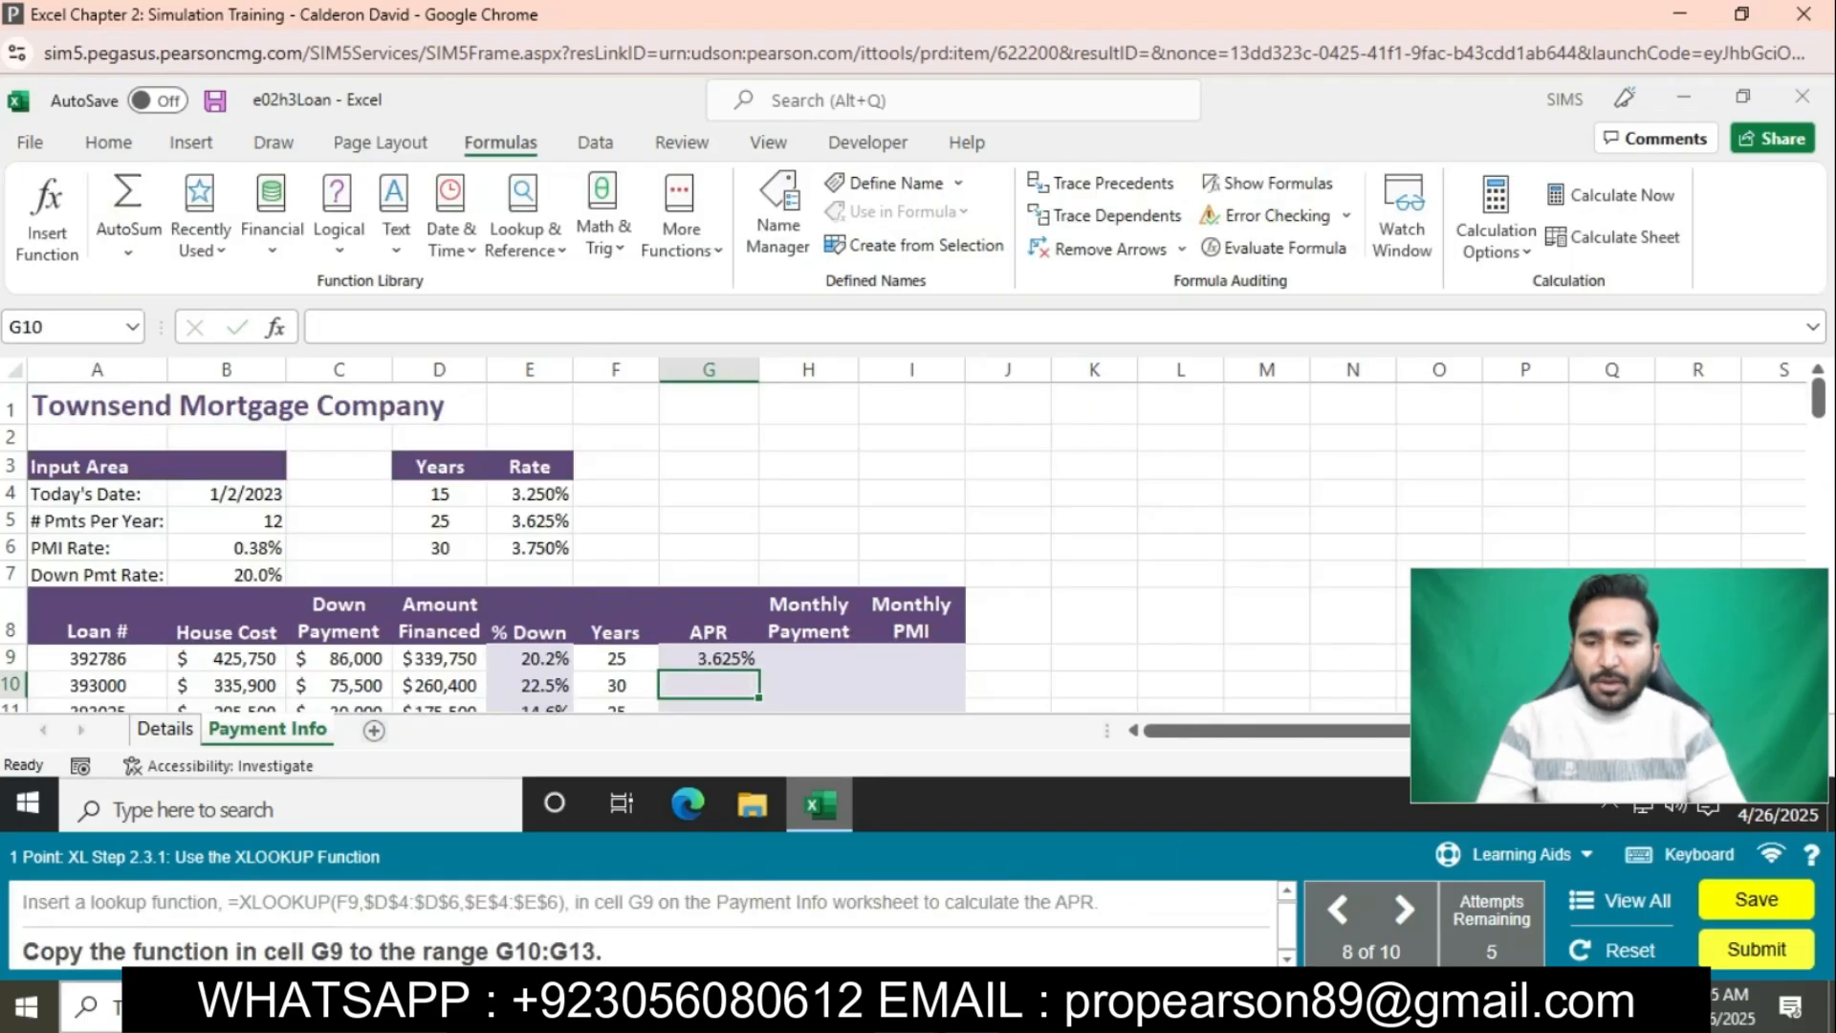
# Copy the lookup function in cell G9 to the range G10:G13
pyautogui.click(701, 663)
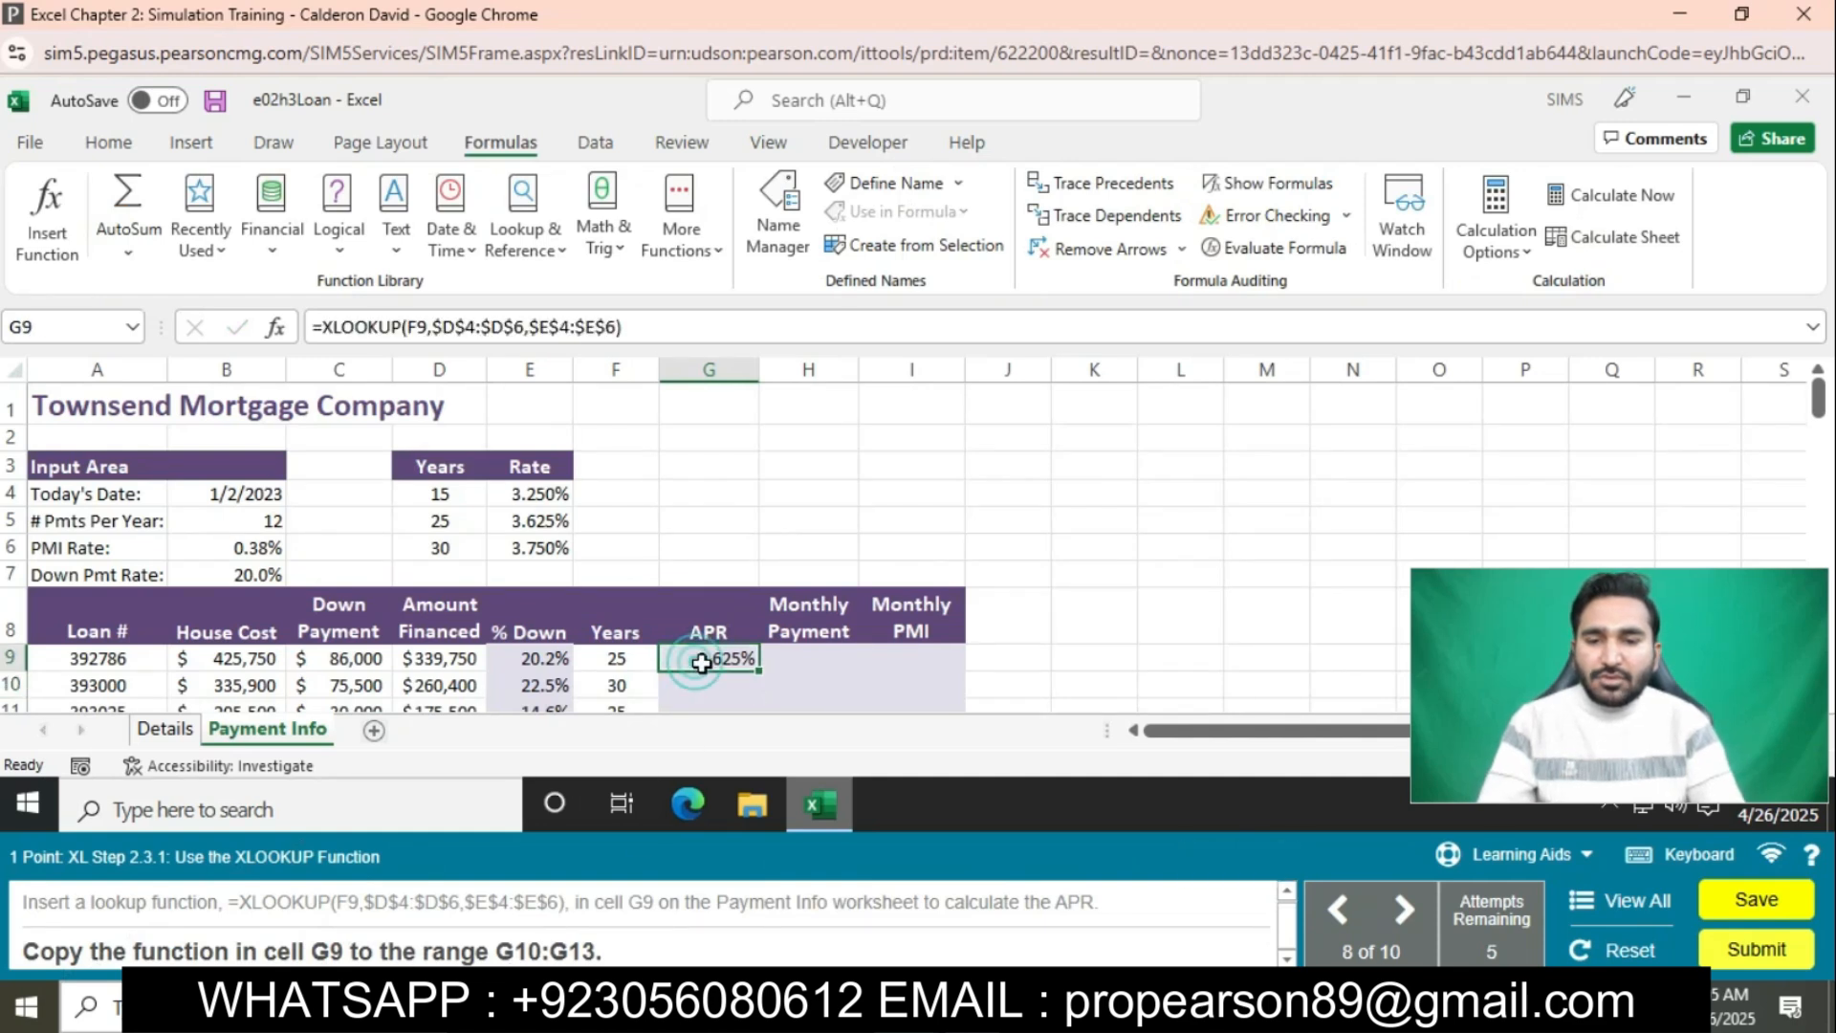